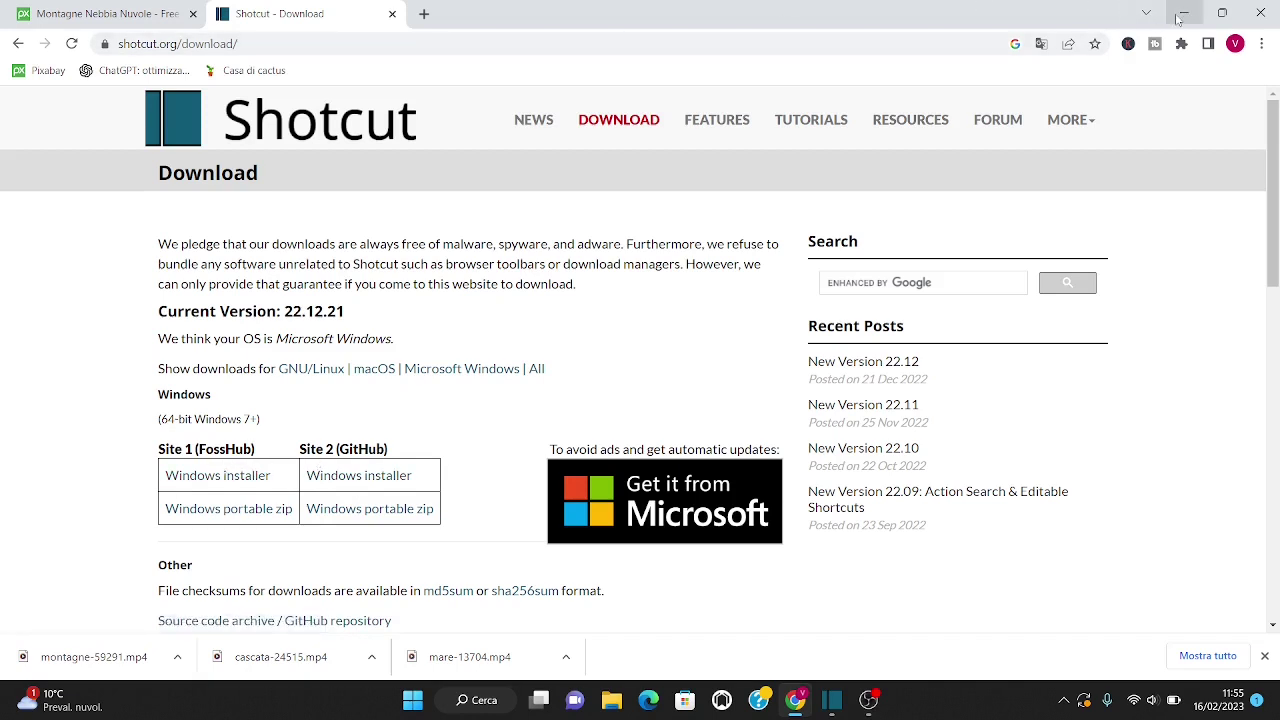
Step: Switch to Shotcut and look through its menus and the Filtri, Proprietà and Elenco di riproduzione panels
left_click(836, 699)
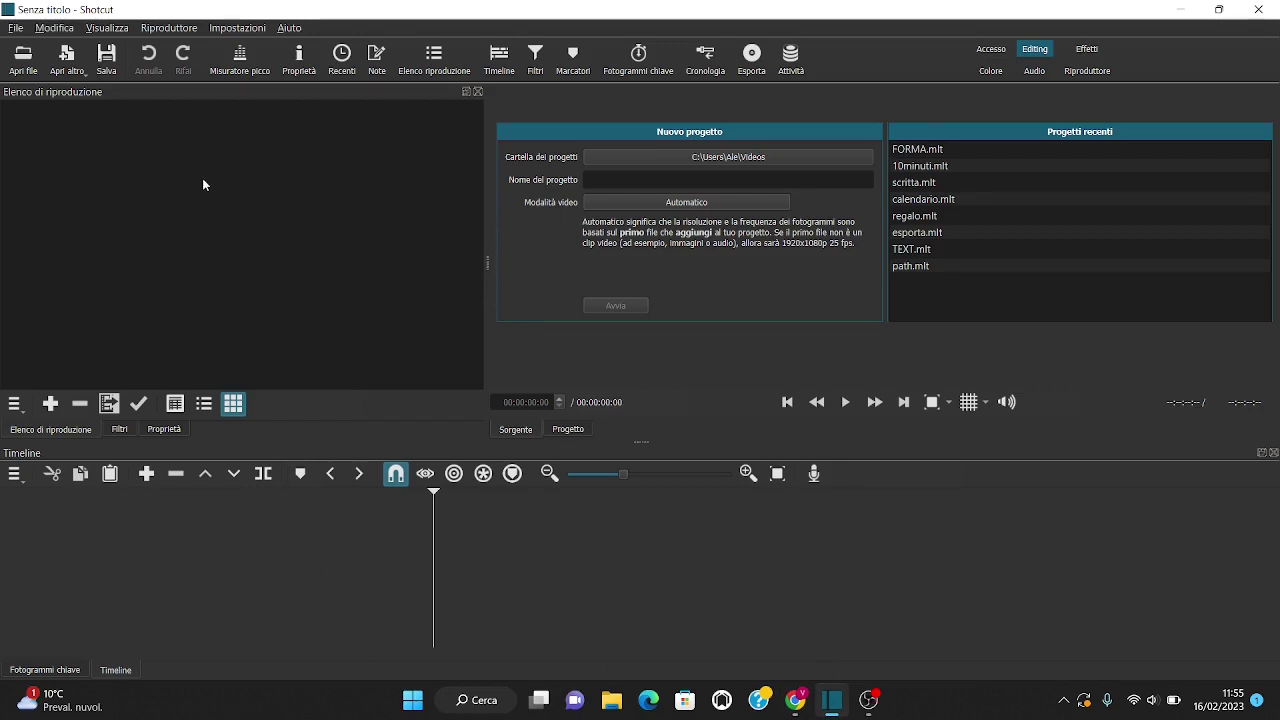
left_click(17, 28)
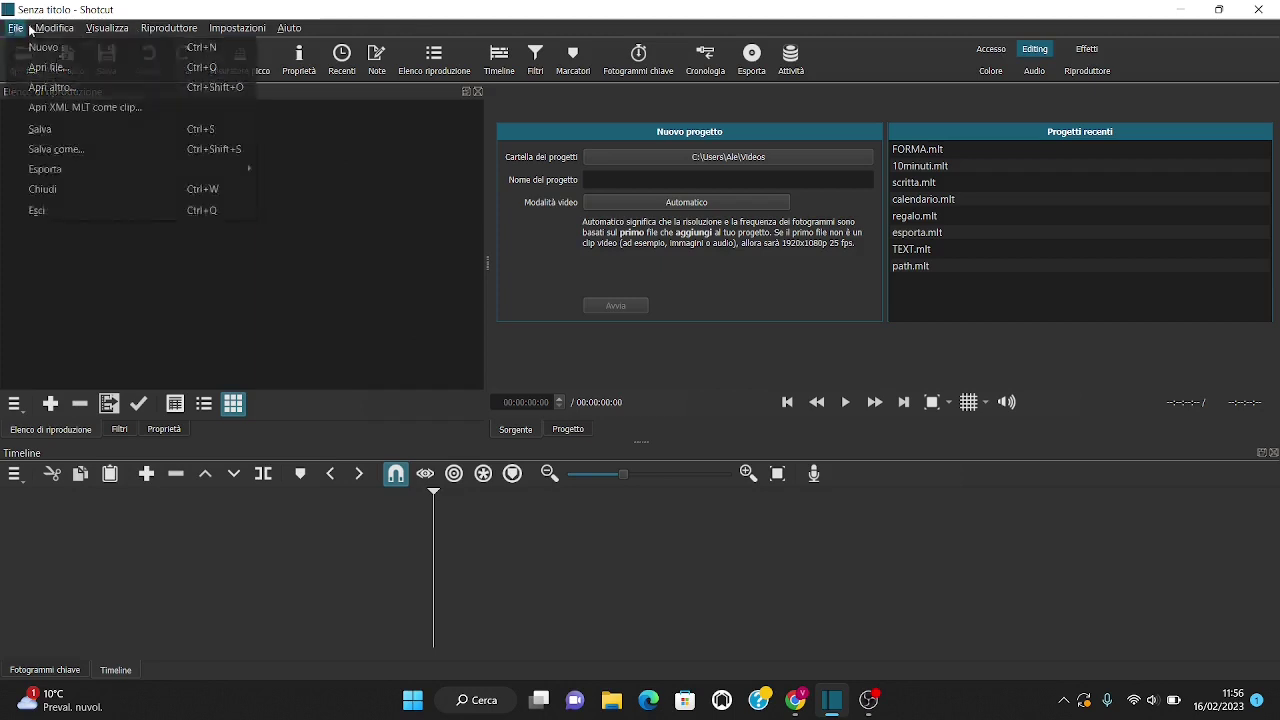
left_click(220, 28)
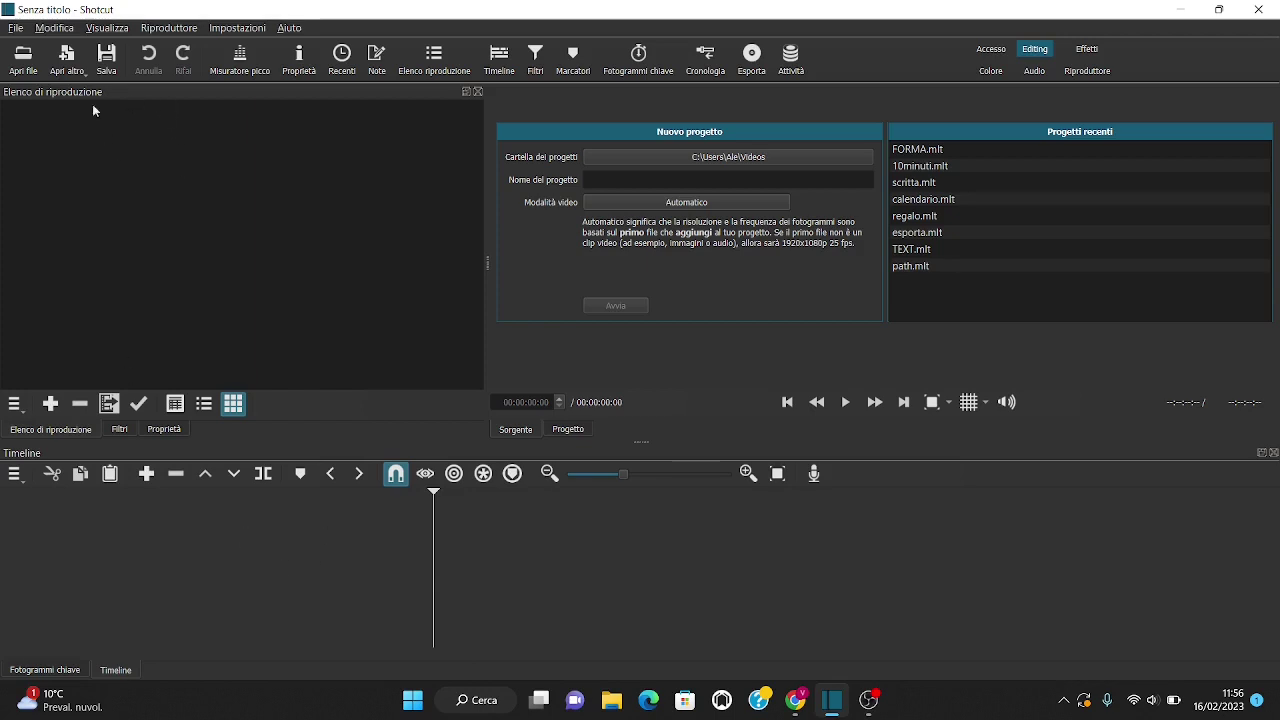
left_click(120, 429)
left_click(150, 430)
left_click(64, 431)
left_click(120, 432)
left_click(162, 430)
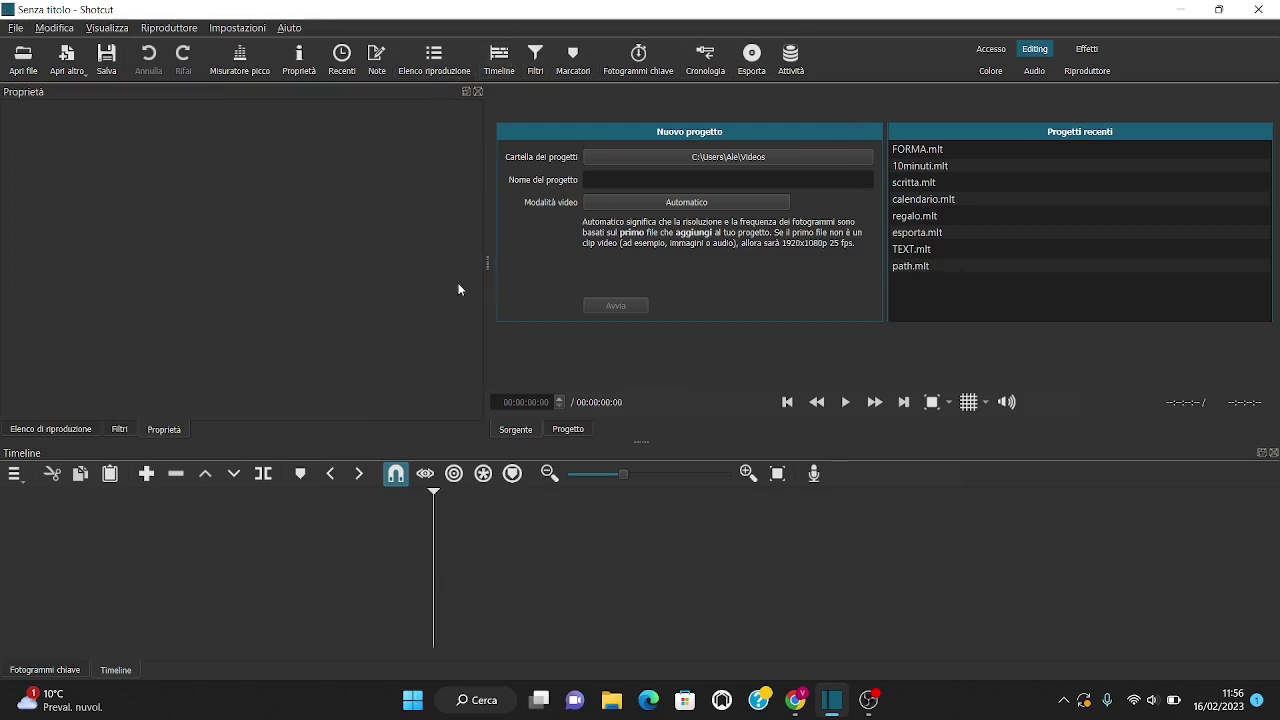
Step: Show the Marcatori panel, try docking it above the preview and beside the timeline, and close it
left_click(576, 61)
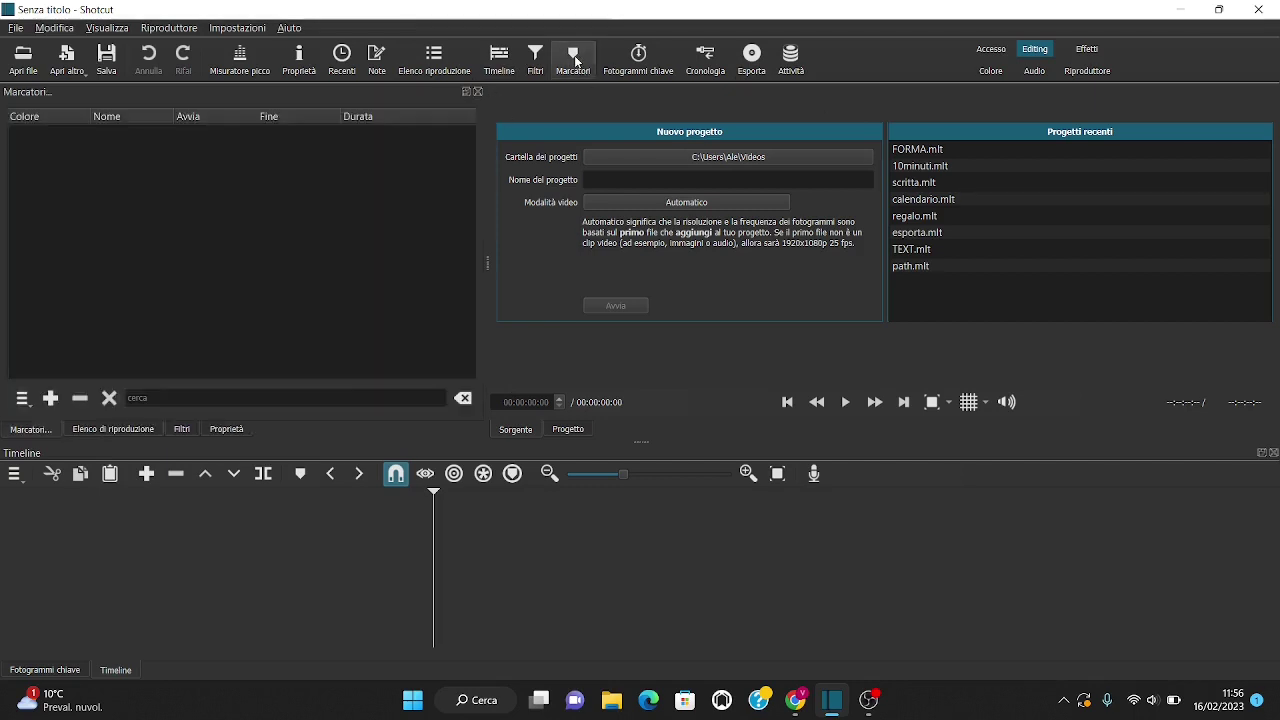
left_click(465, 91)
left_click_drag(392, 71, 1034, 100)
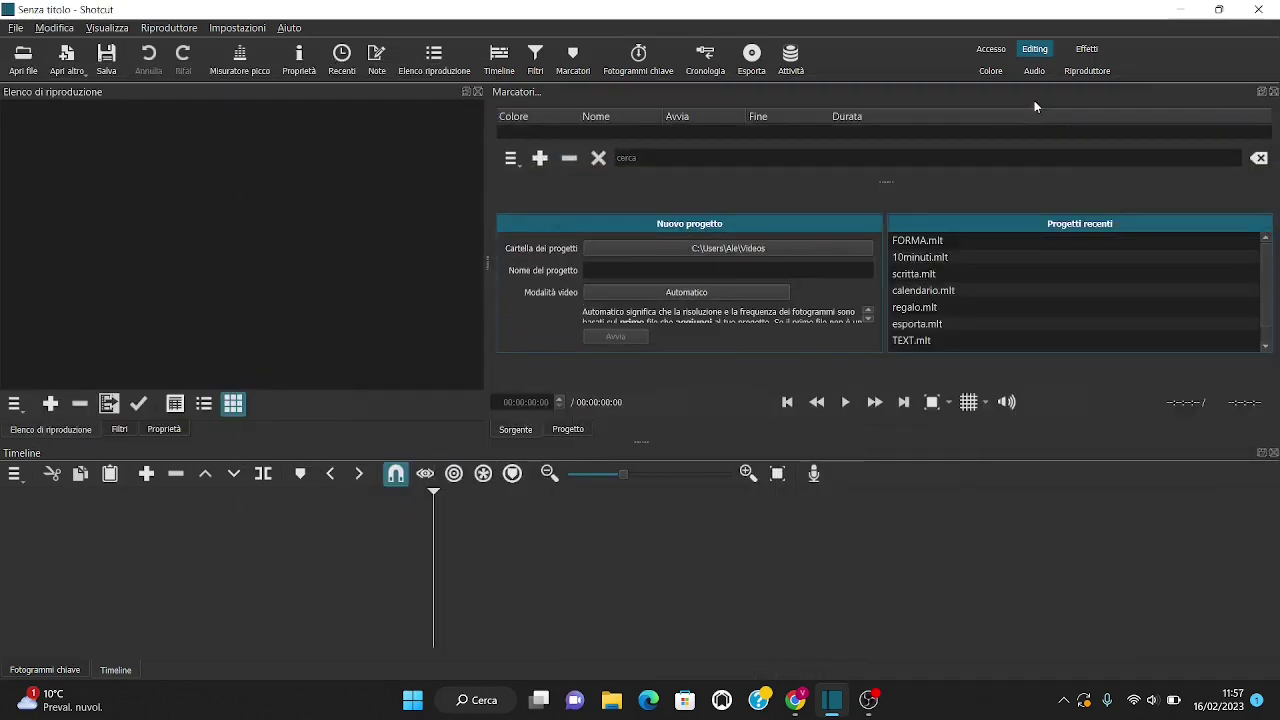
left_click(1261, 91)
left_click_drag(1067, 83, 1109, 549)
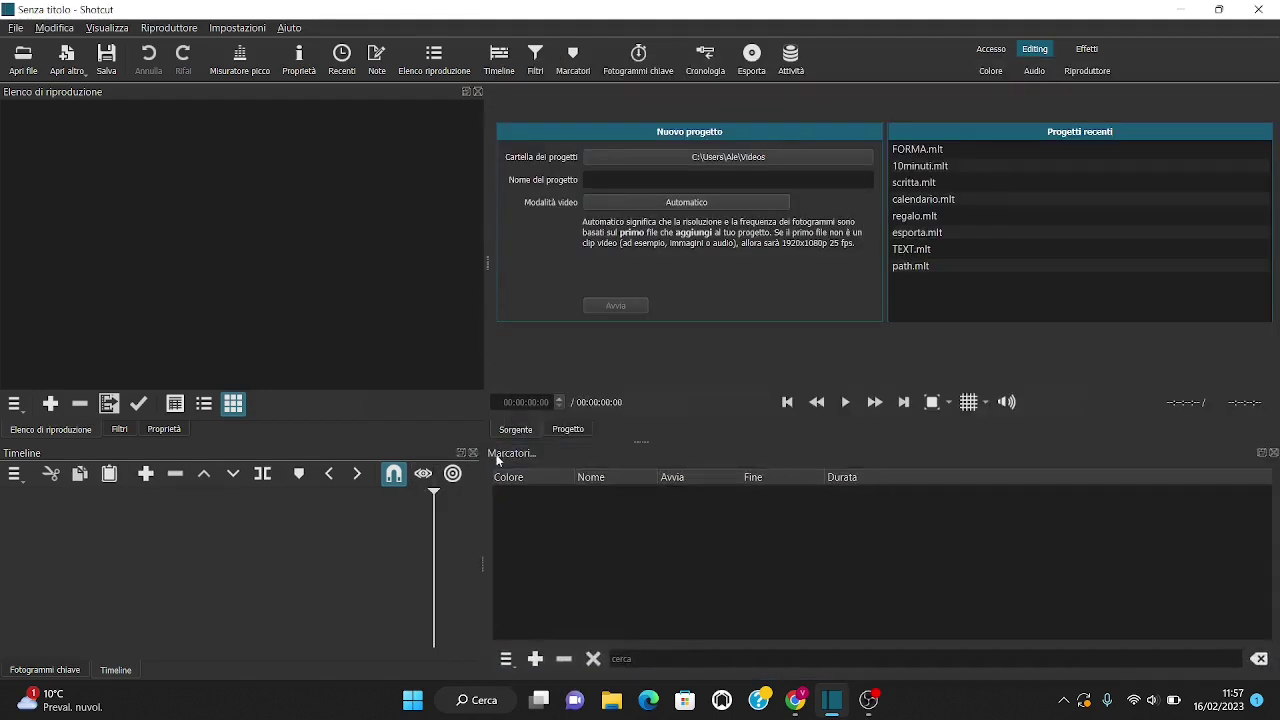
left_click(1274, 453)
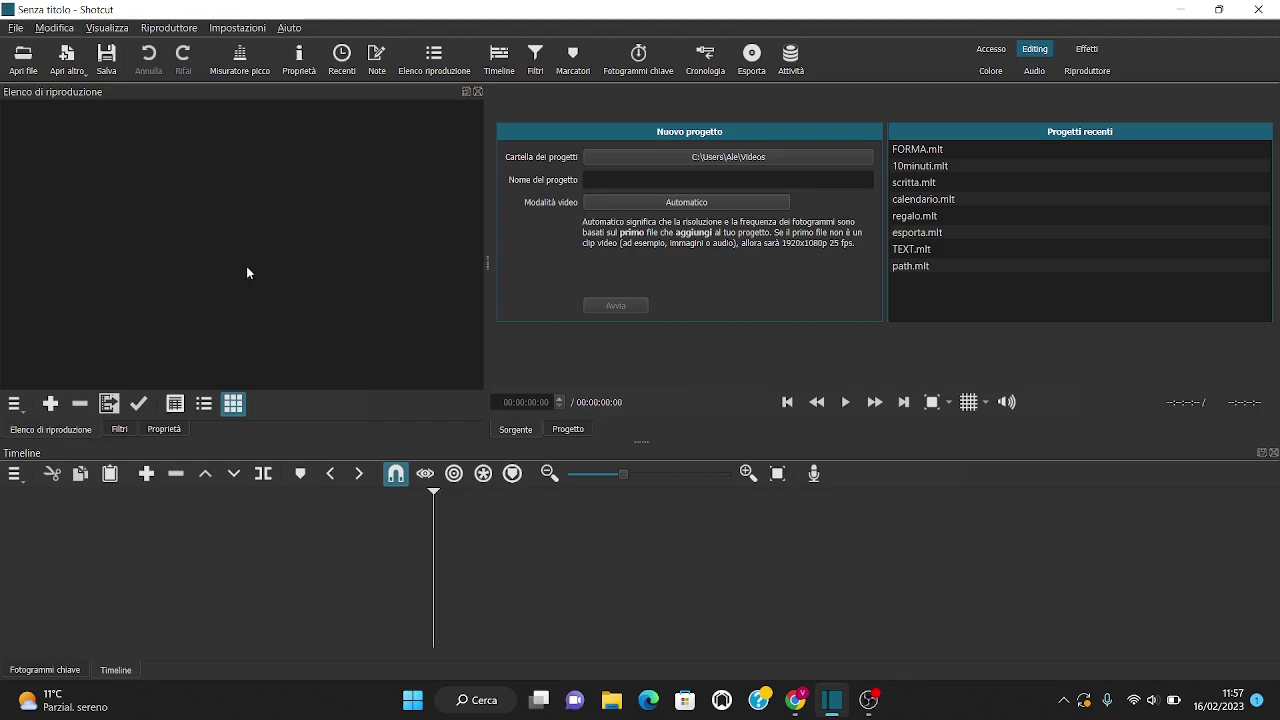
Step: Review the Filtri, Proprietà, playlist and Fotogrammi chiave panels, ending on the timeline
left_click(119, 430)
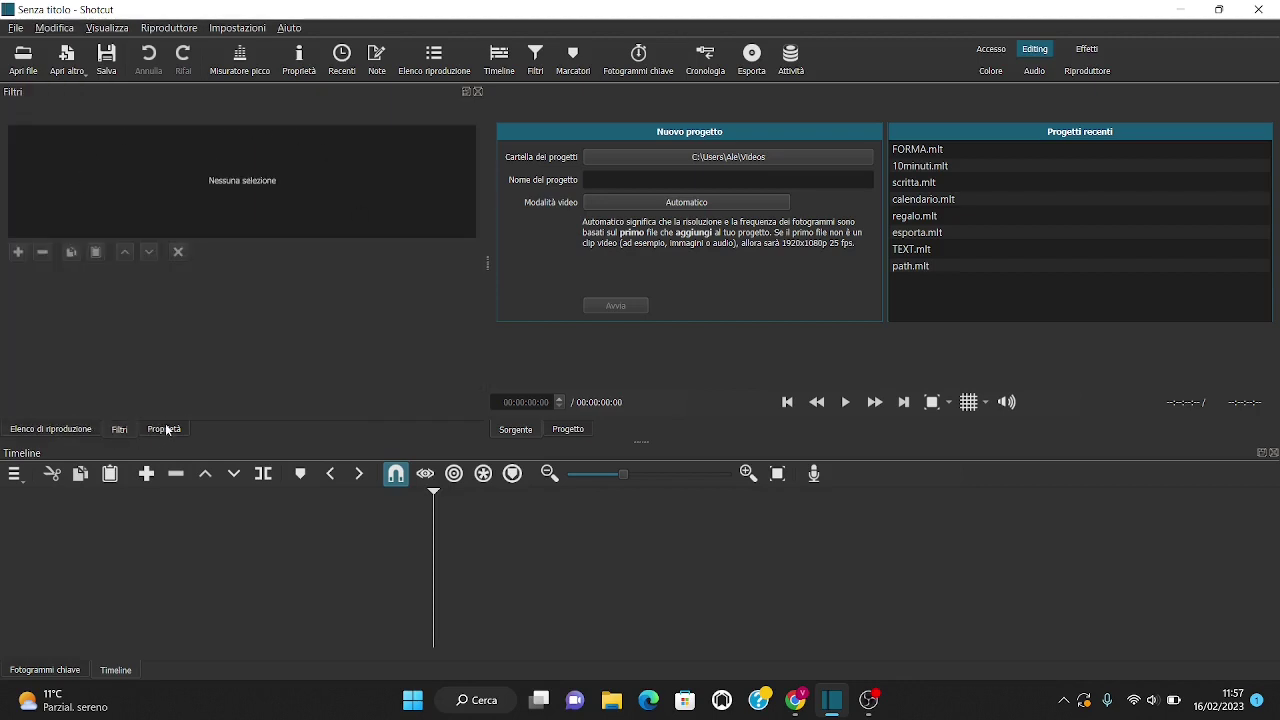
left_click(165, 429)
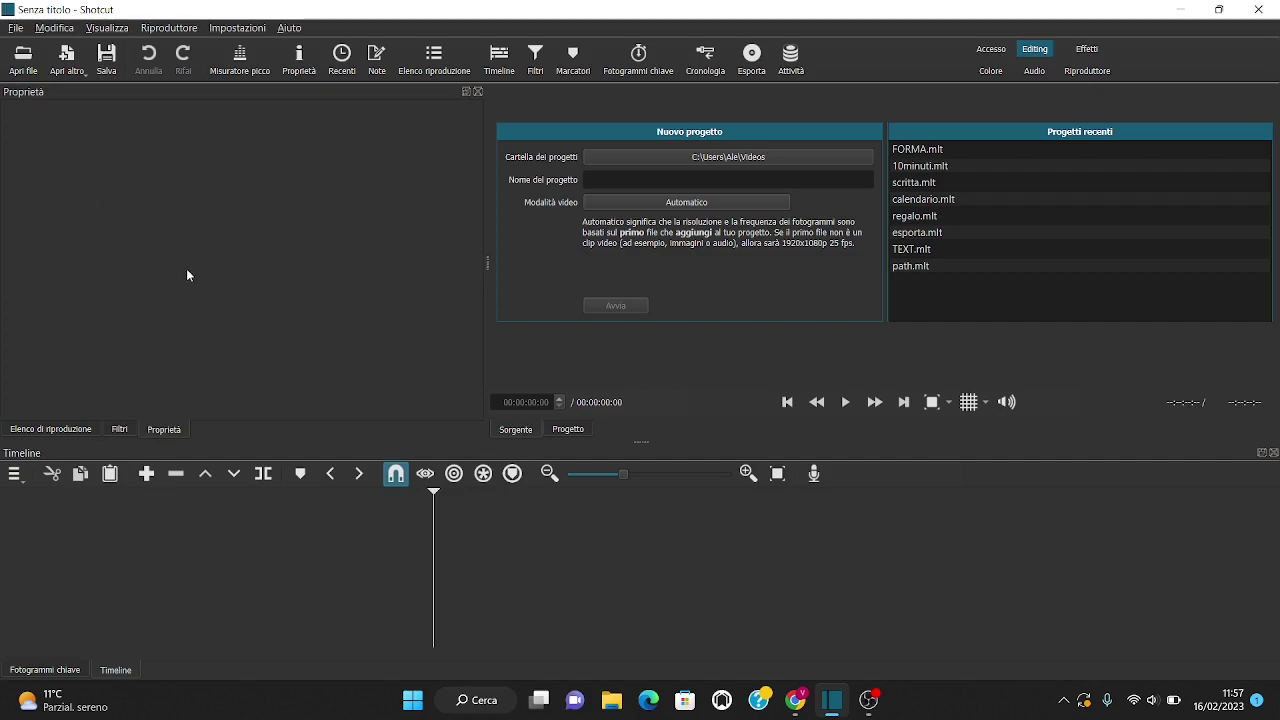
left_click(71, 430)
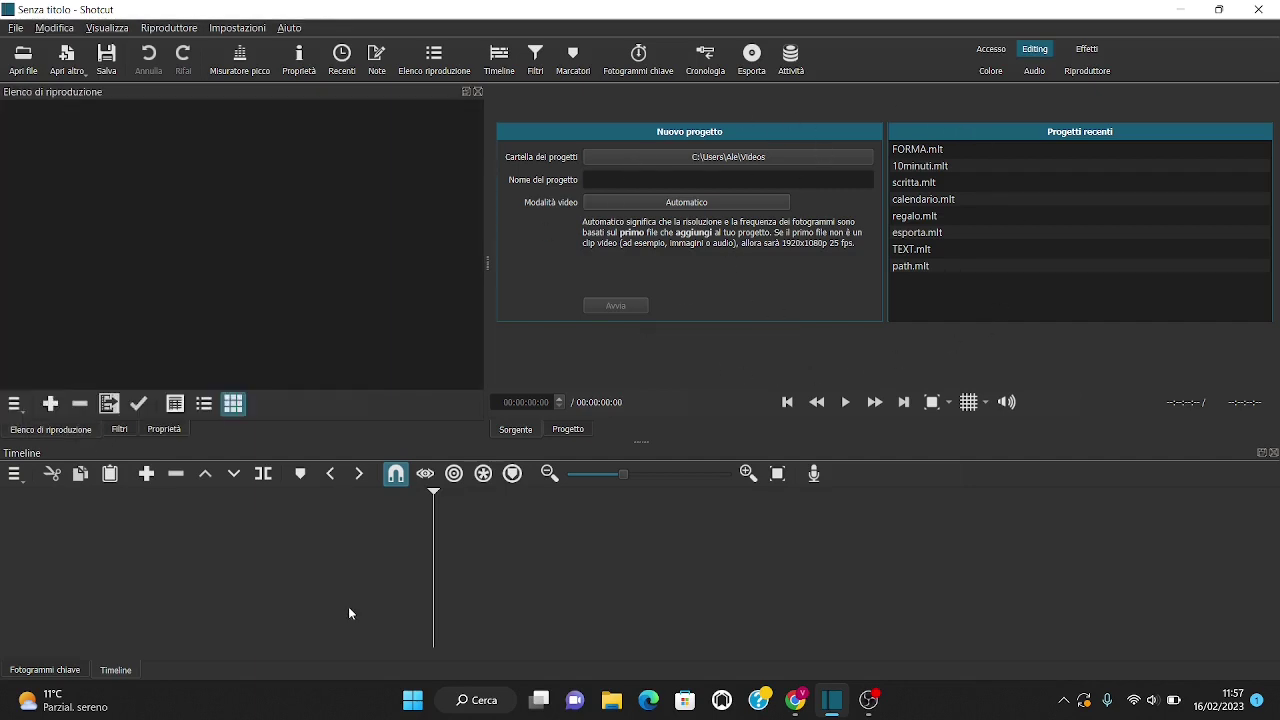
left_click(44, 671)
left_click(116, 670)
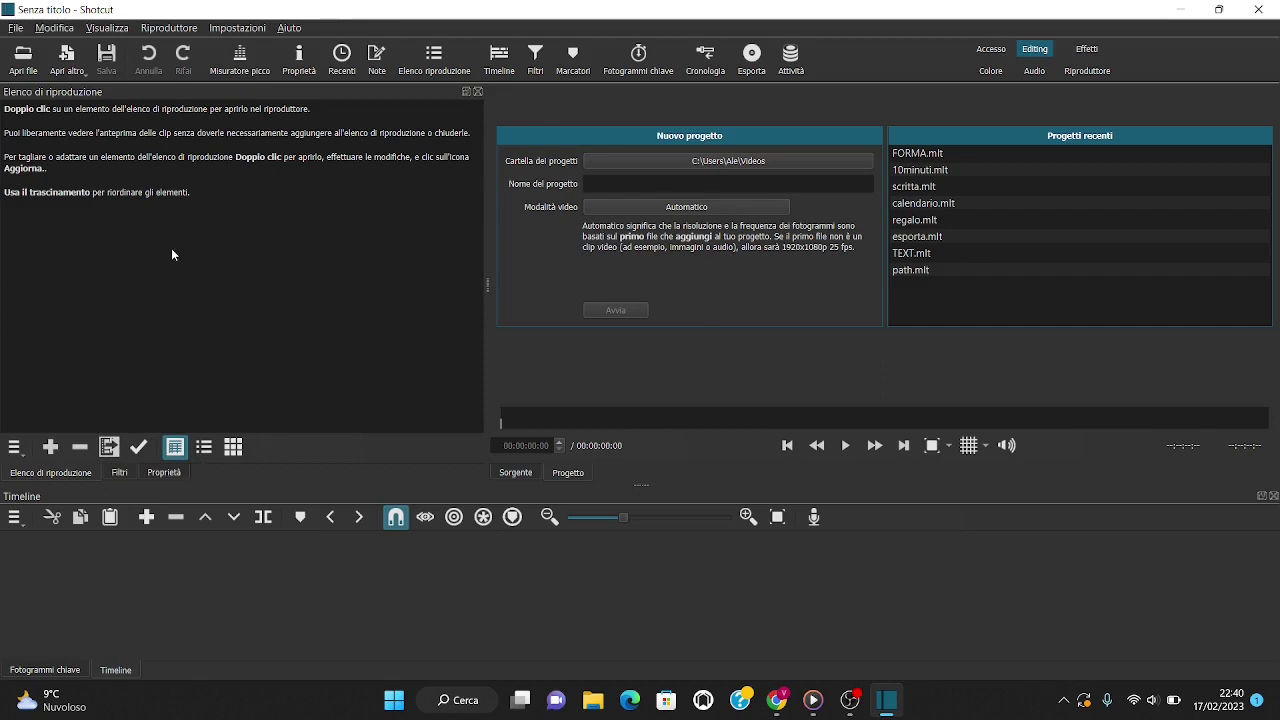
Step: Add the cascata, mare, montagne and pexels videos and the Find Your Way Beat audio file to the playlist
left_click(110, 447)
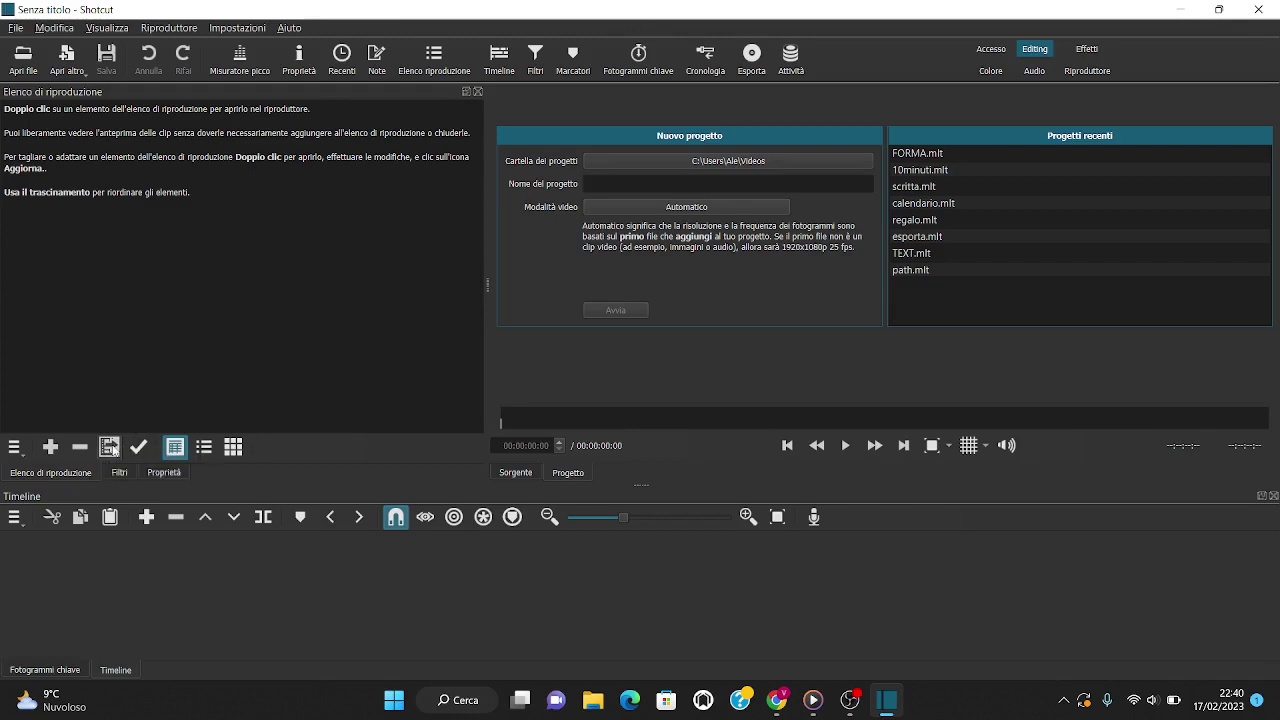
left_click_drag(191, 271, 600, 162)
left_click(673, 349)
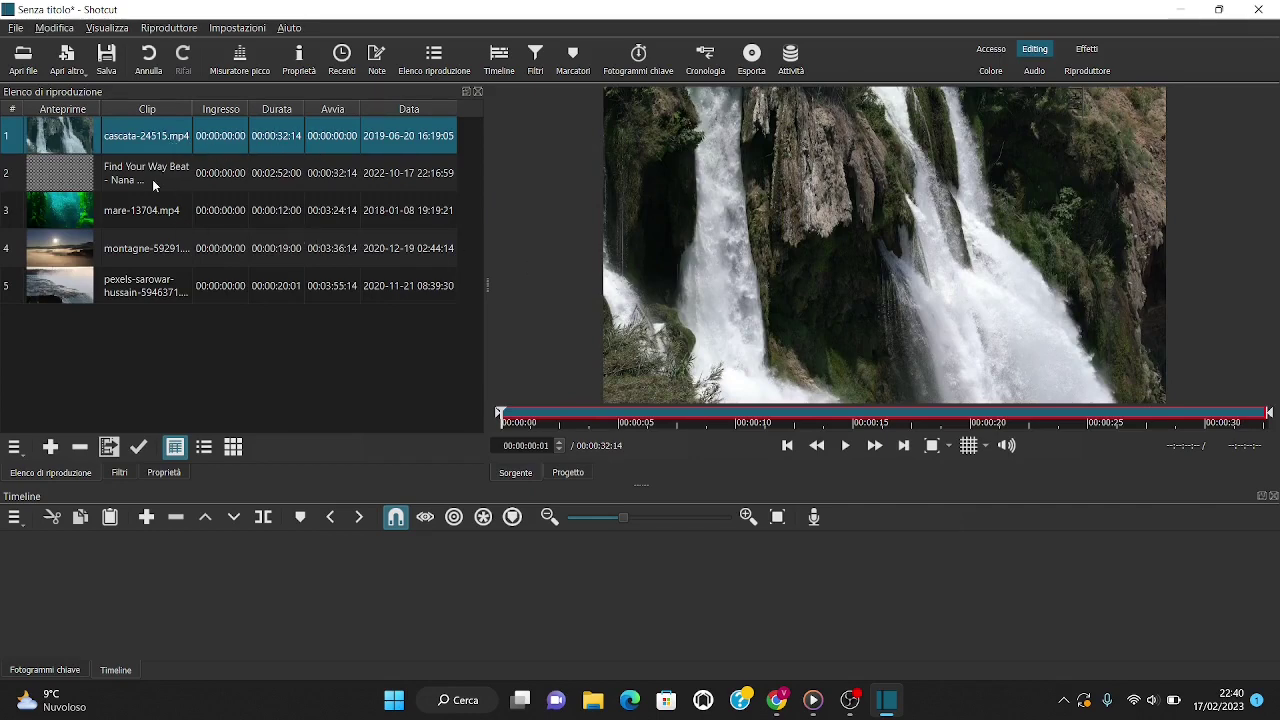
Step: Preview cascata-24515.mp4 and trim it with the in point at 00:00:10:01 and the out point at 00:00:16:07
key("space")
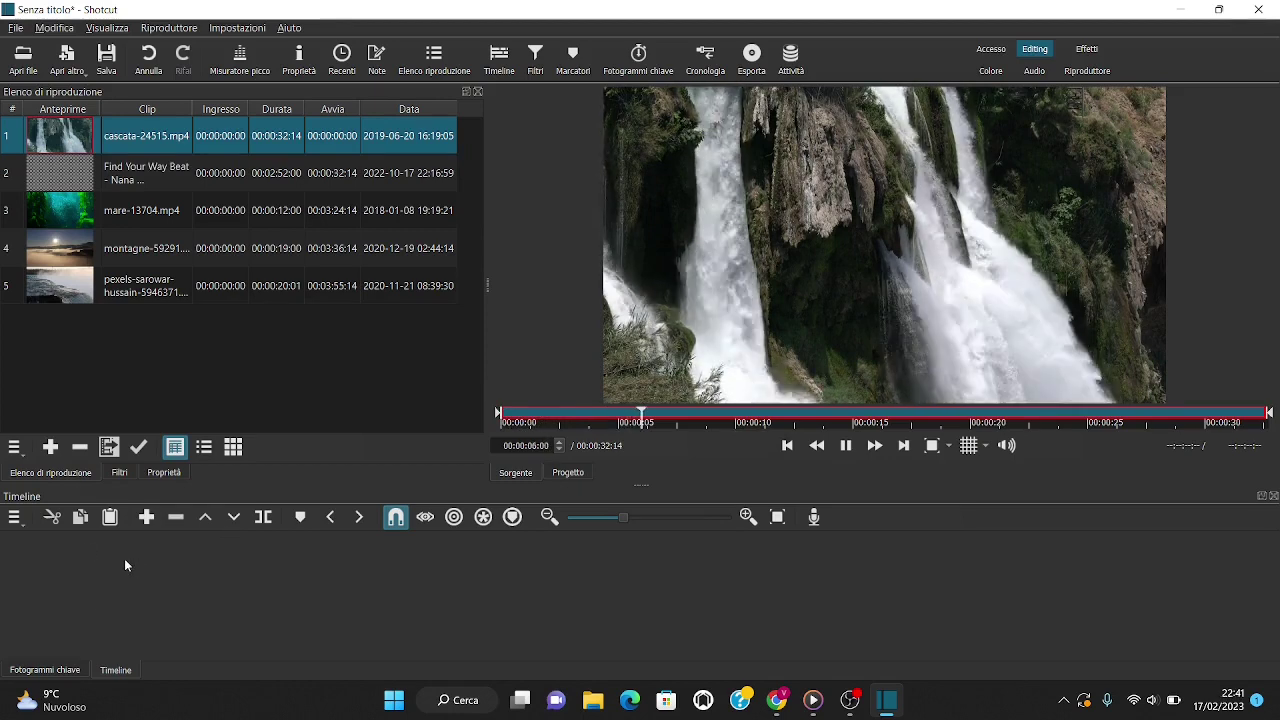
left_click(845, 445)
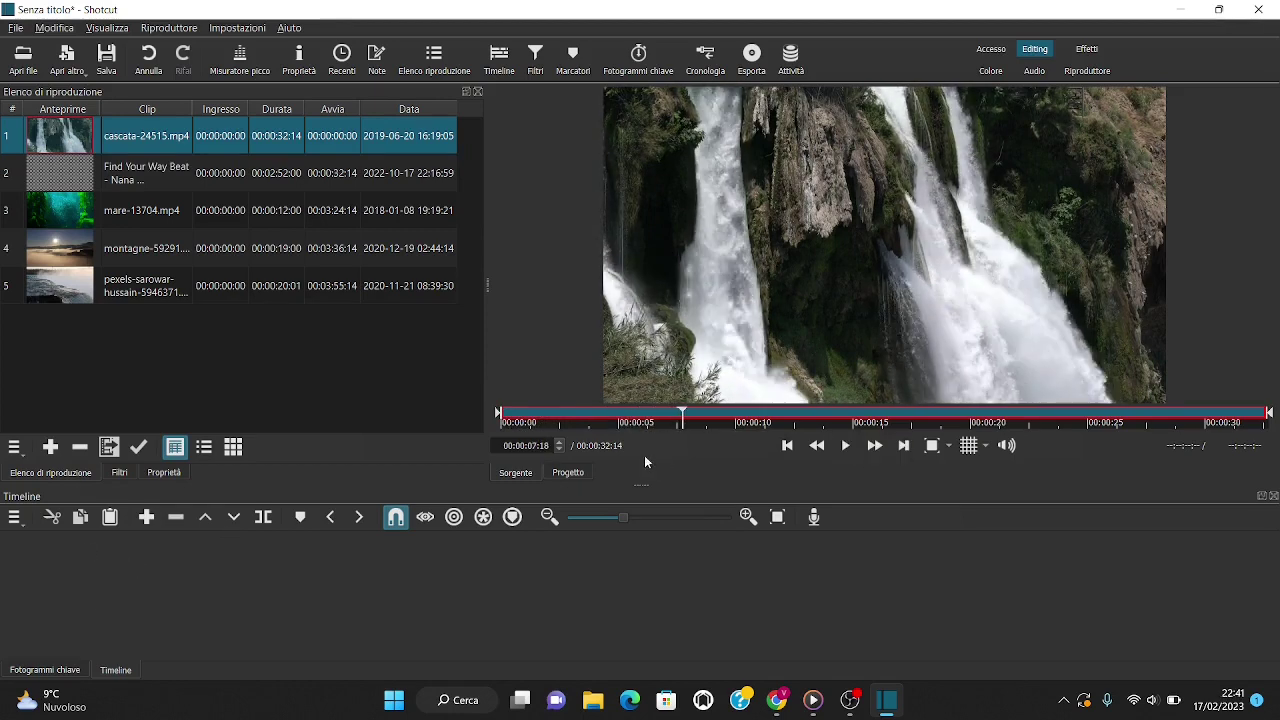
left_click(497, 414)
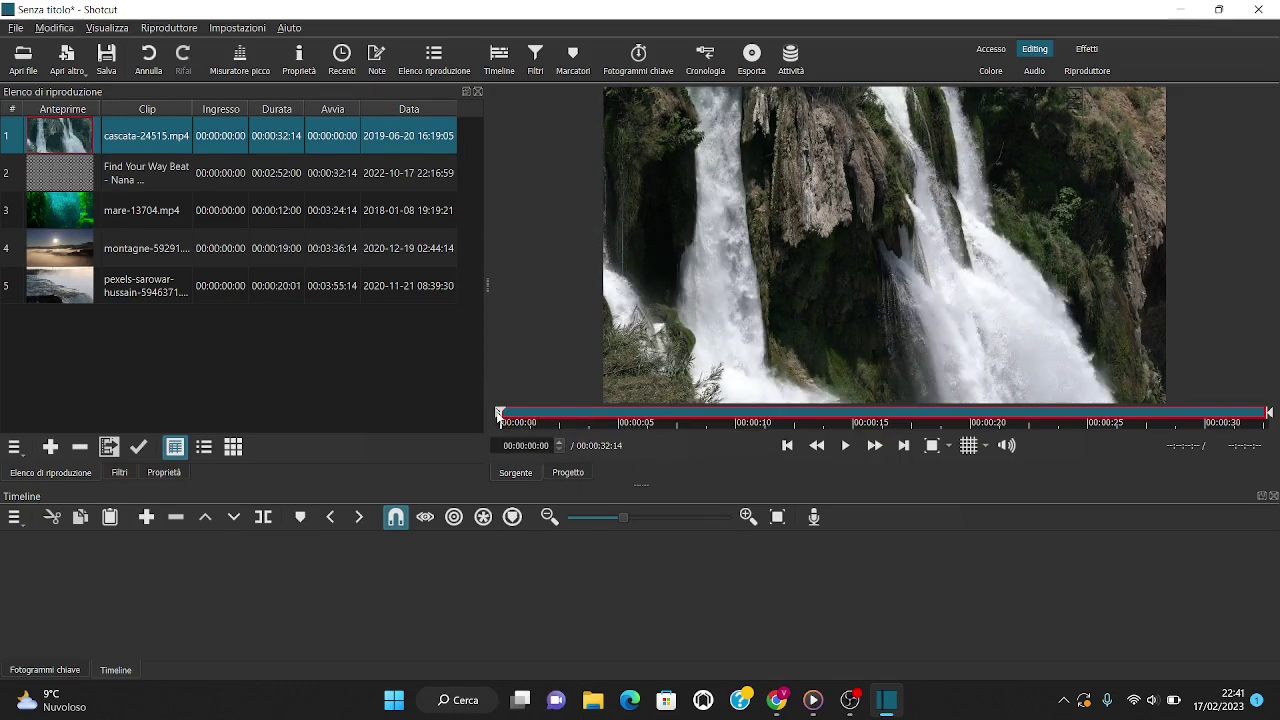
left_click(734, 422)
left_click_drag(497, 414, 737, 414)
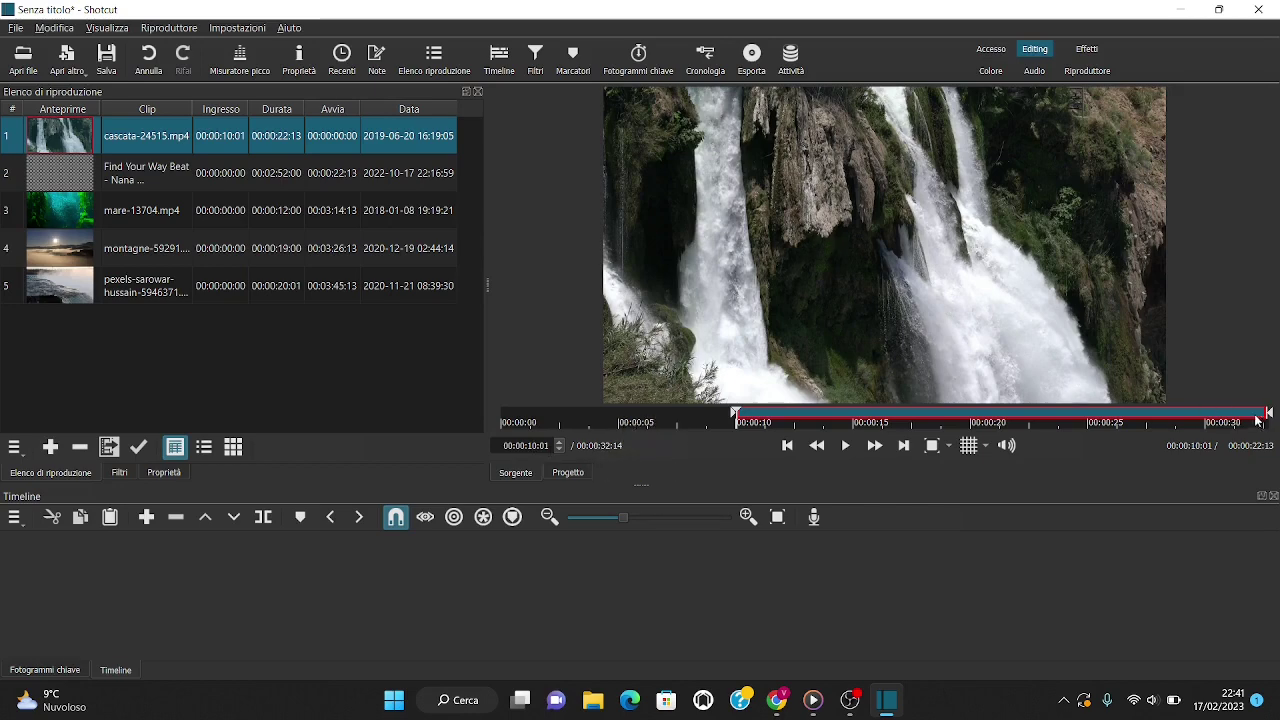
left_click_drag(1262, 420, 886, 432)
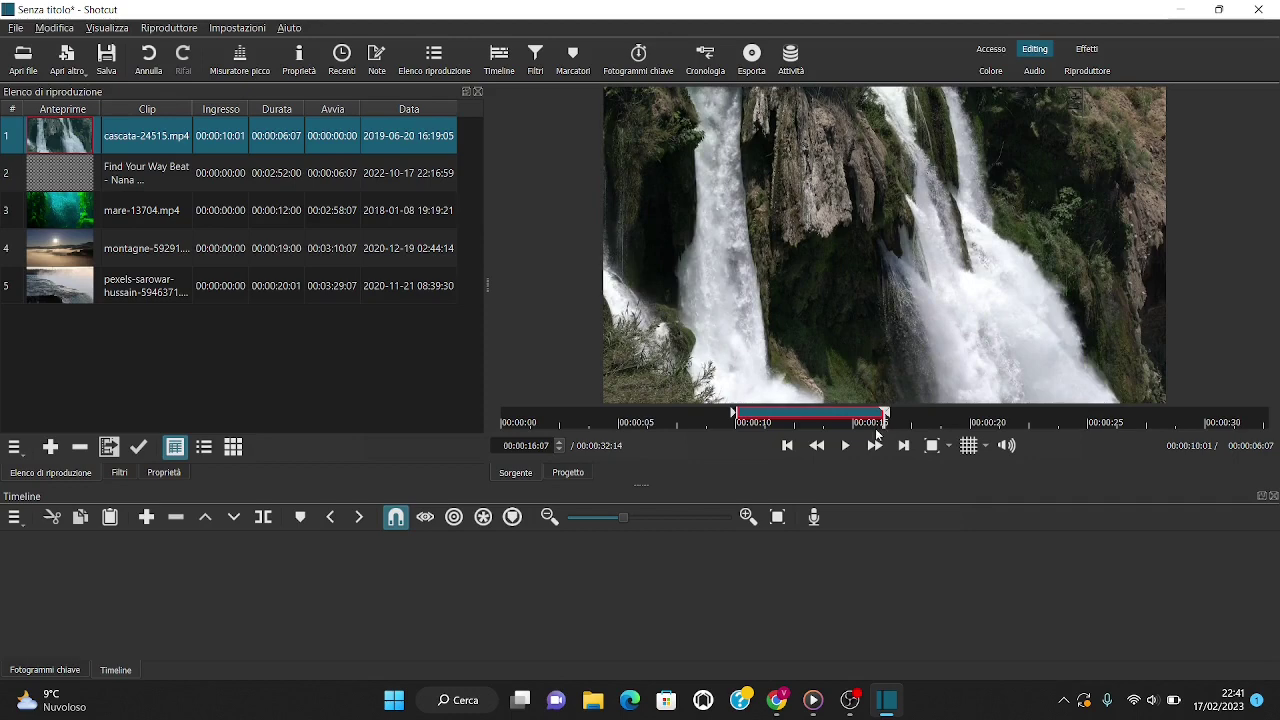
Step: Place the trimmed waterfall clip at the start of the timeline and extend its end to 00:00:06:18
left_click_drag(828, 290, 60, 586)
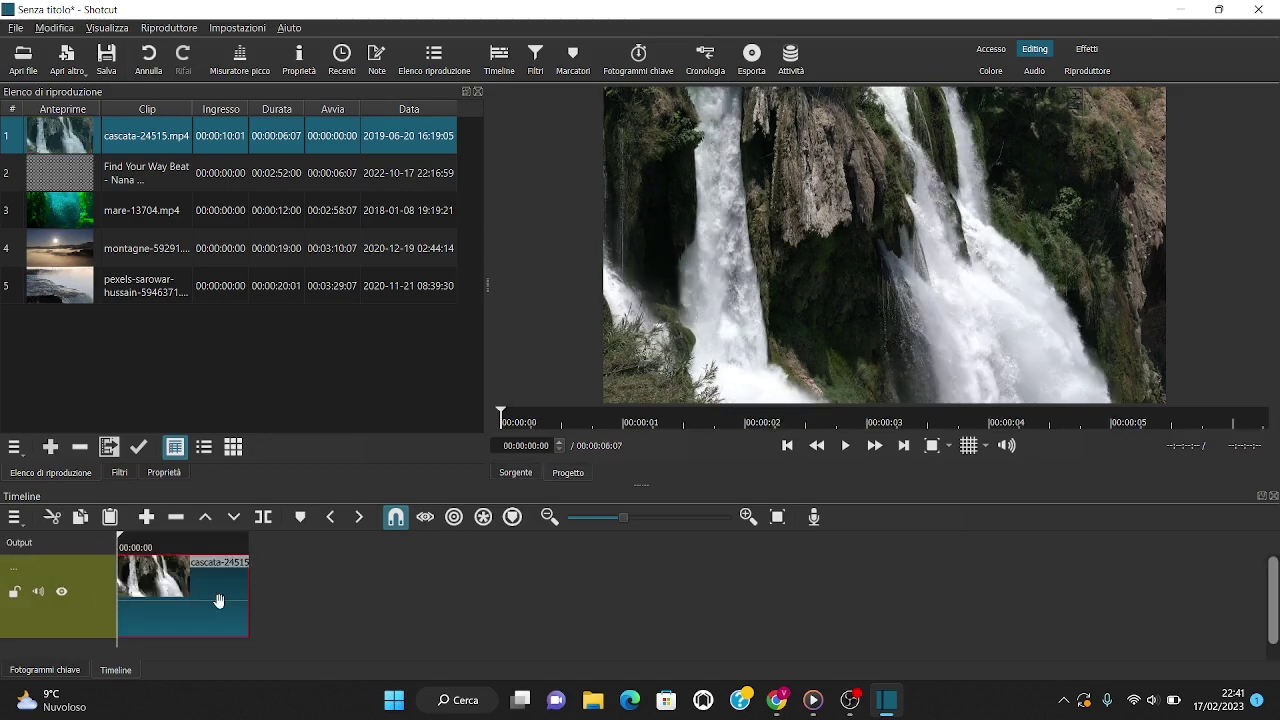
mouse_move(249, 594)
left_mouse_down()
mouse_move(292, 594)
mouse_move(212, 592)
mouse_move(266, 593)
left_mouse_up()
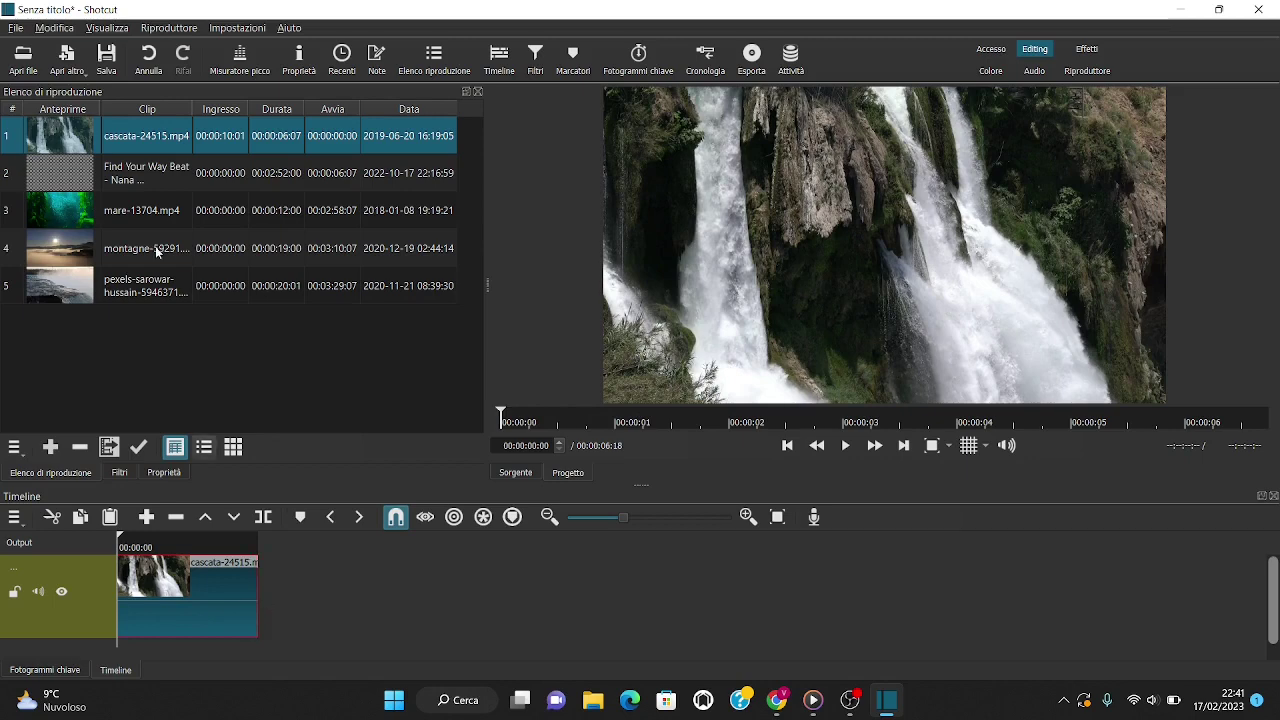
Step: Trim mare-13704.mp4 from 00:00:03:01 to 00:00:06:14 and place it on the timeline after the waterfall clip, leaving a gap
double_click(63, 213)
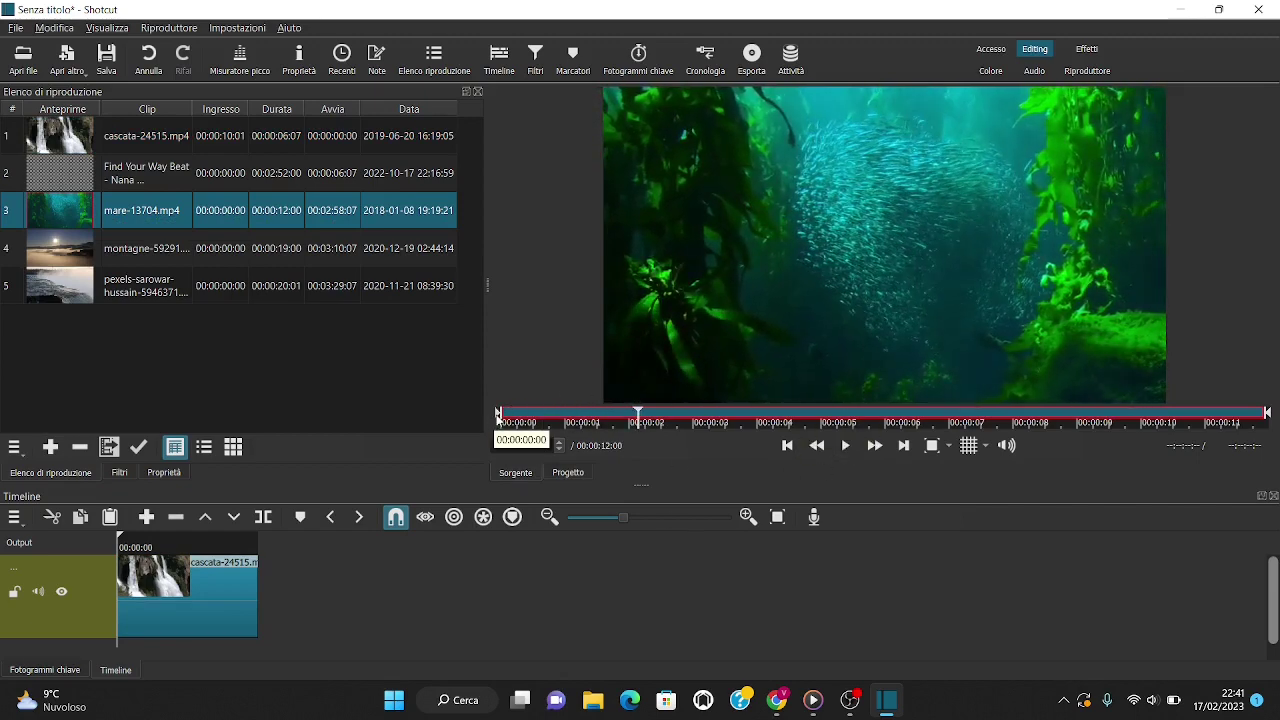
left_click_drag(503, 425, 697, 432)
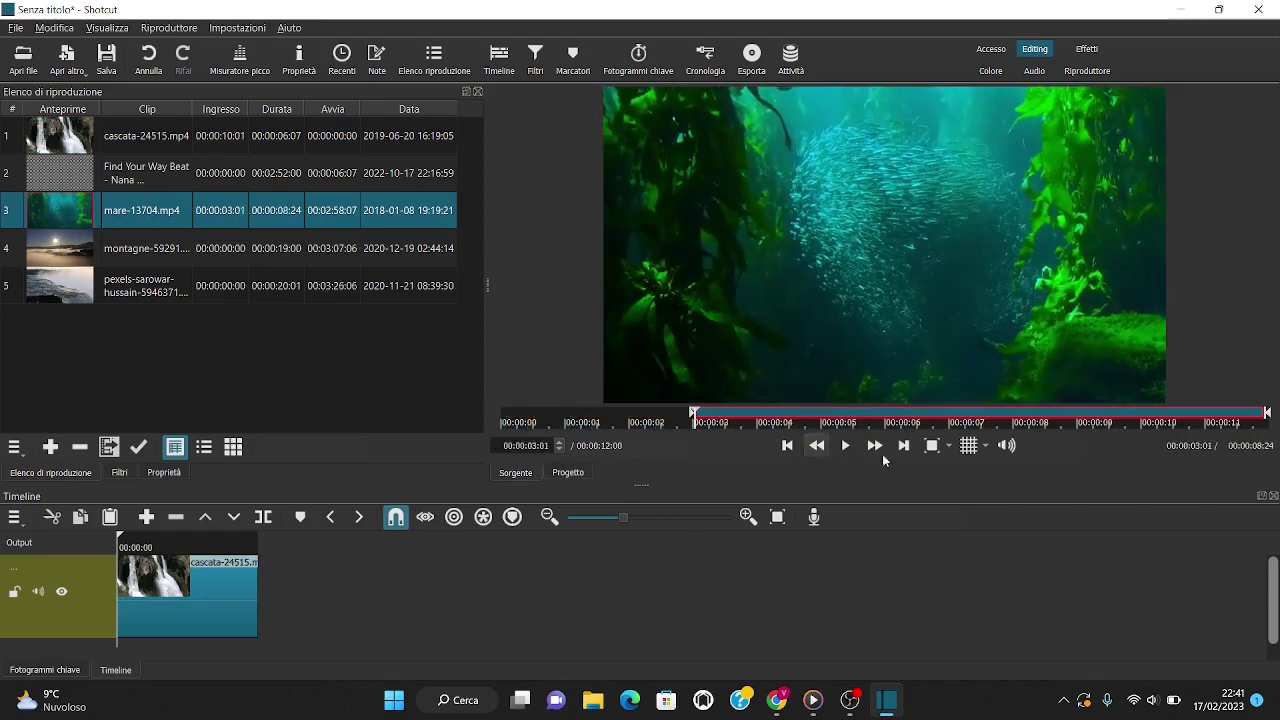
left_click_drag(1266, 413, 921, 424)
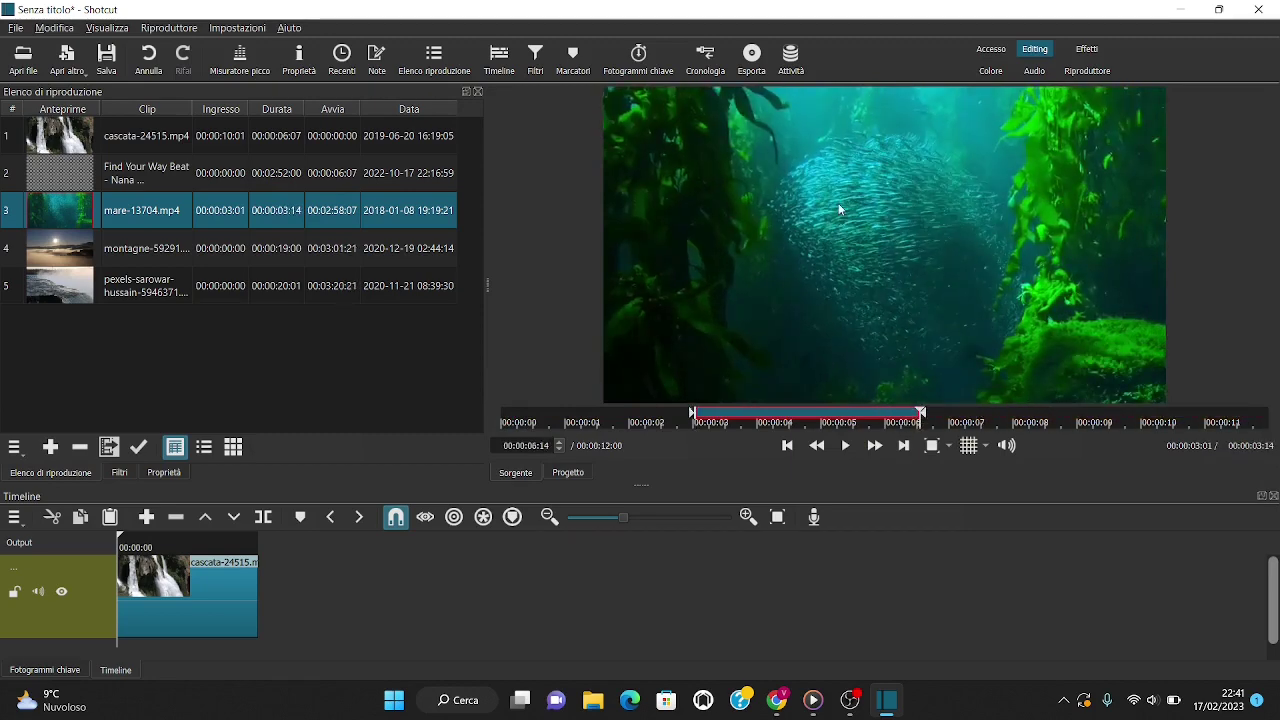
left_click_drag(838, 203, 312, 570)
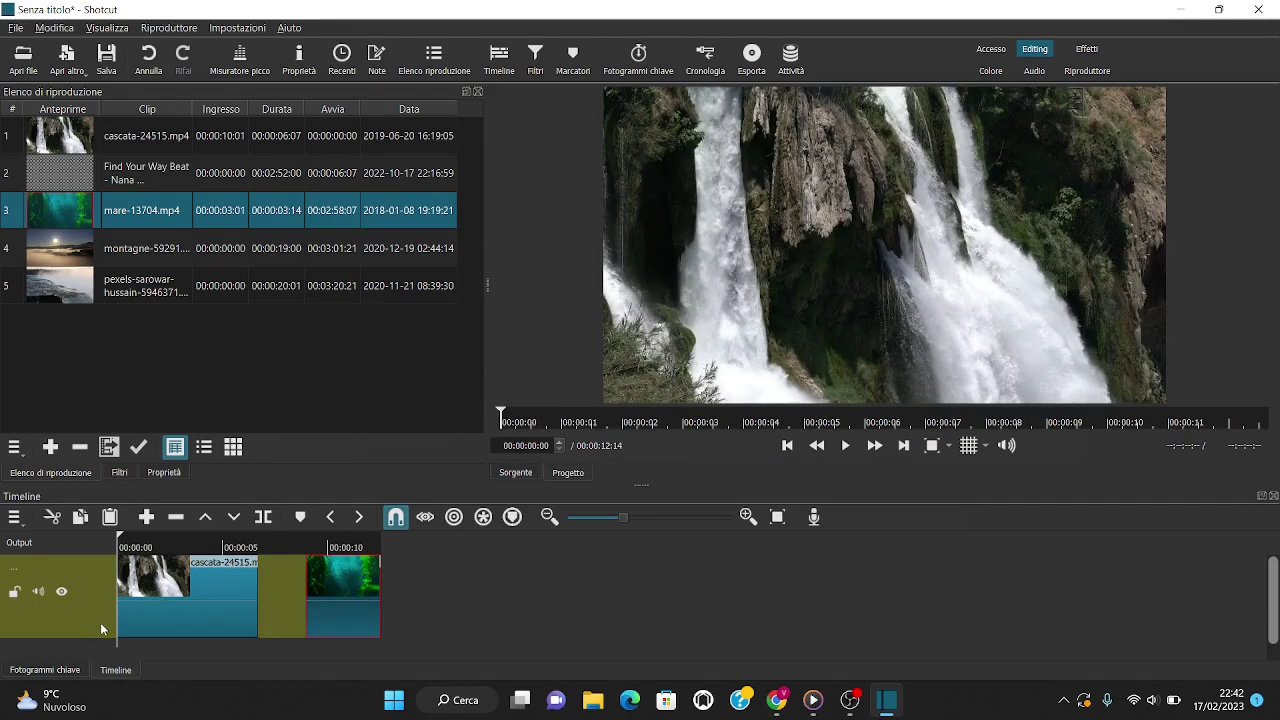
Step: Move the mare-13704.mp4 clip closer to the waterfall clip and ripple-delete the remaining gap between them
left_click_drag(634, 516, 644, 517)
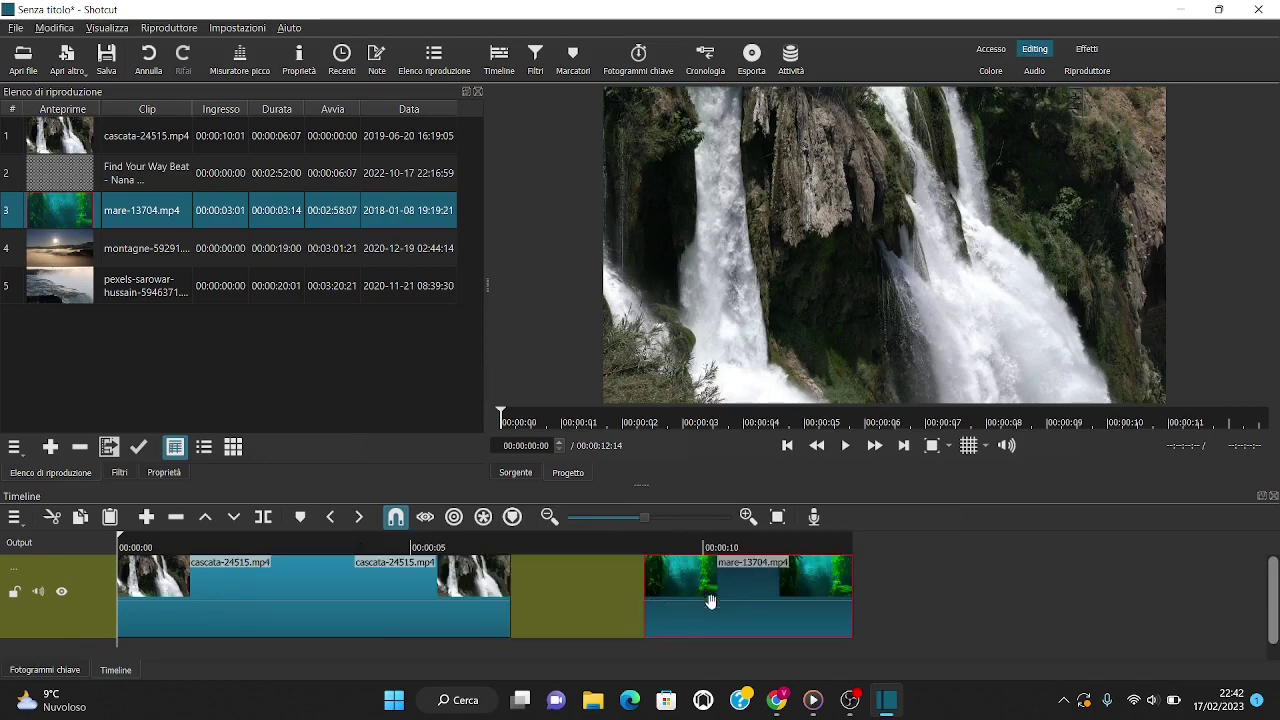
left_click_drag(638, 487, 650, 420)
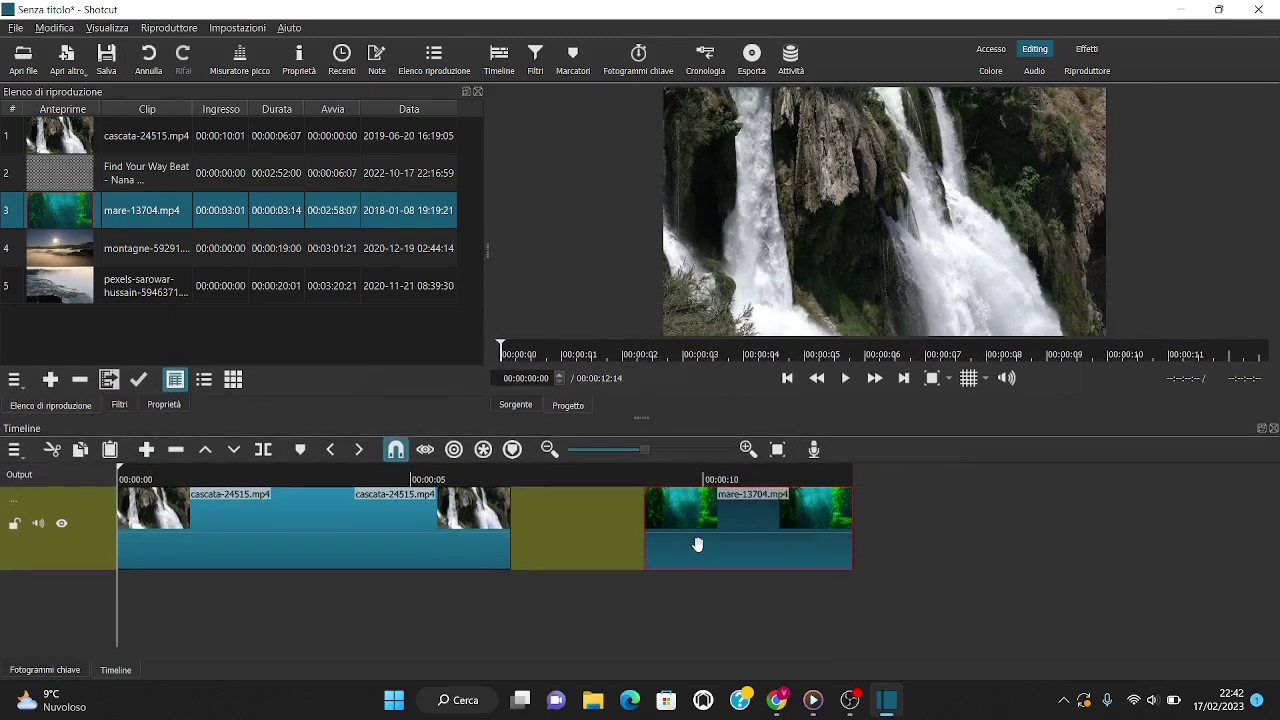
left_click_drag(668, 529, 640, 531)
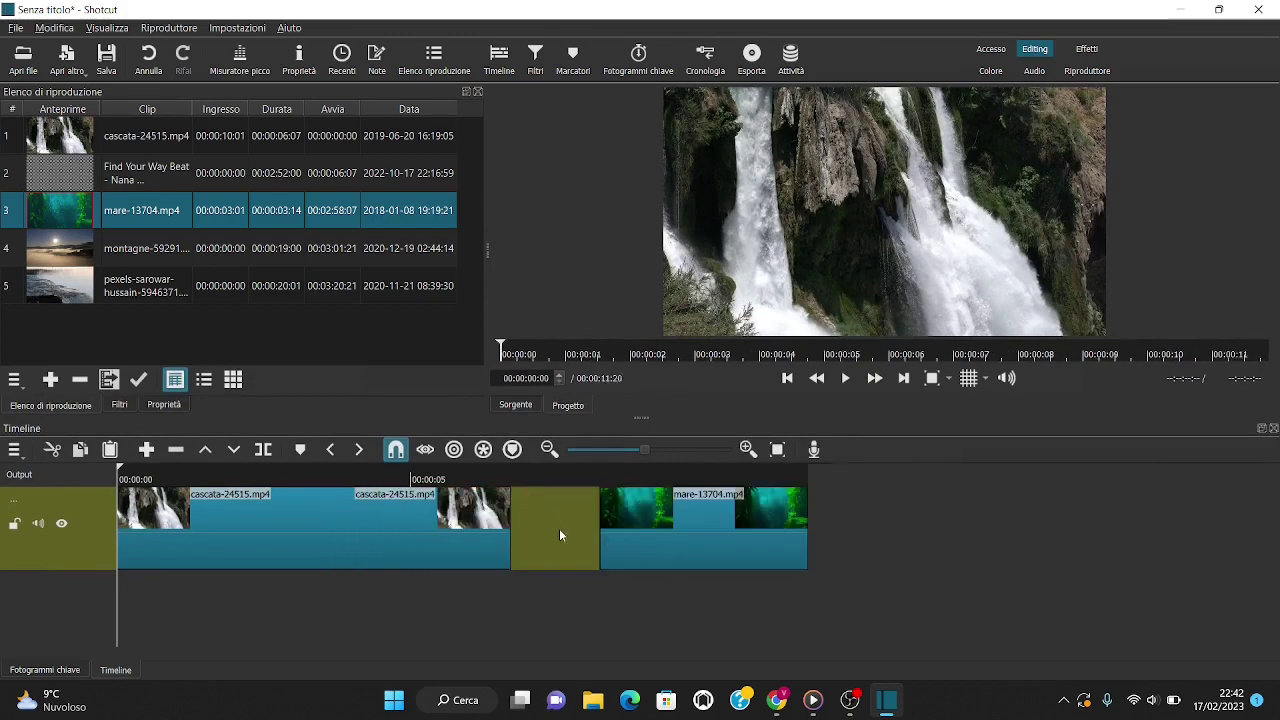
right_click(553, 514)
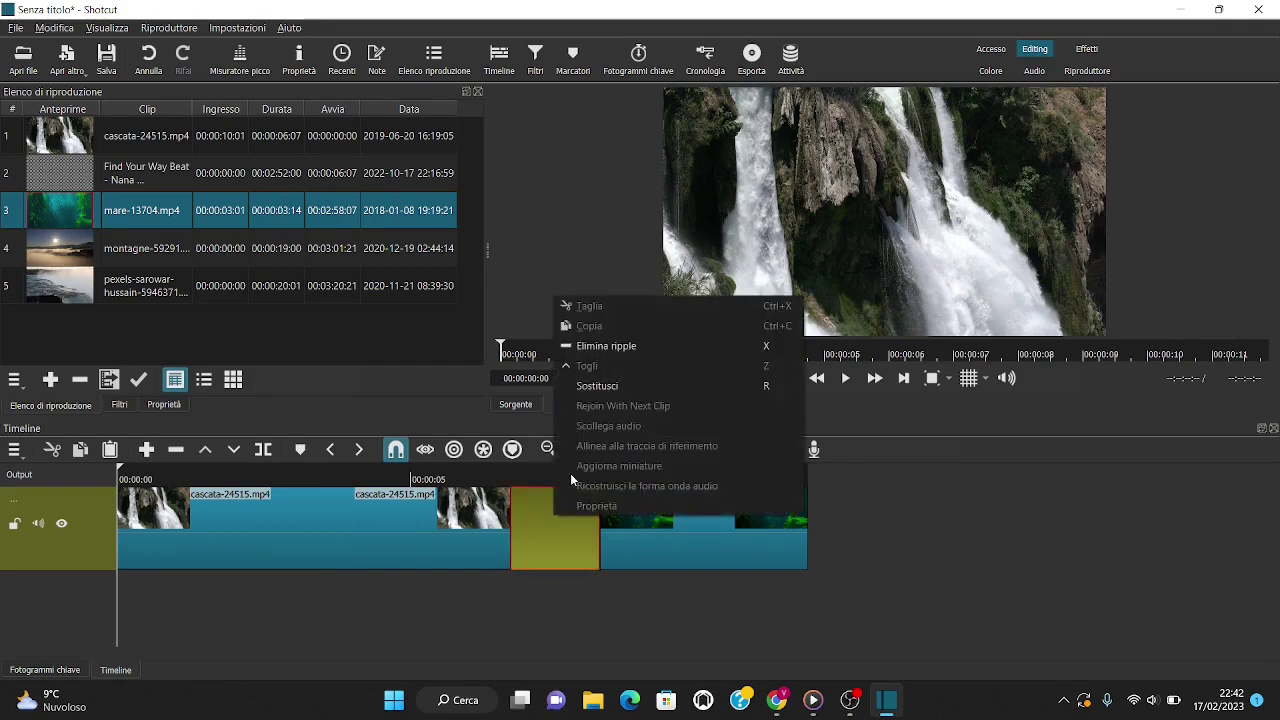
left_click(606, 346)
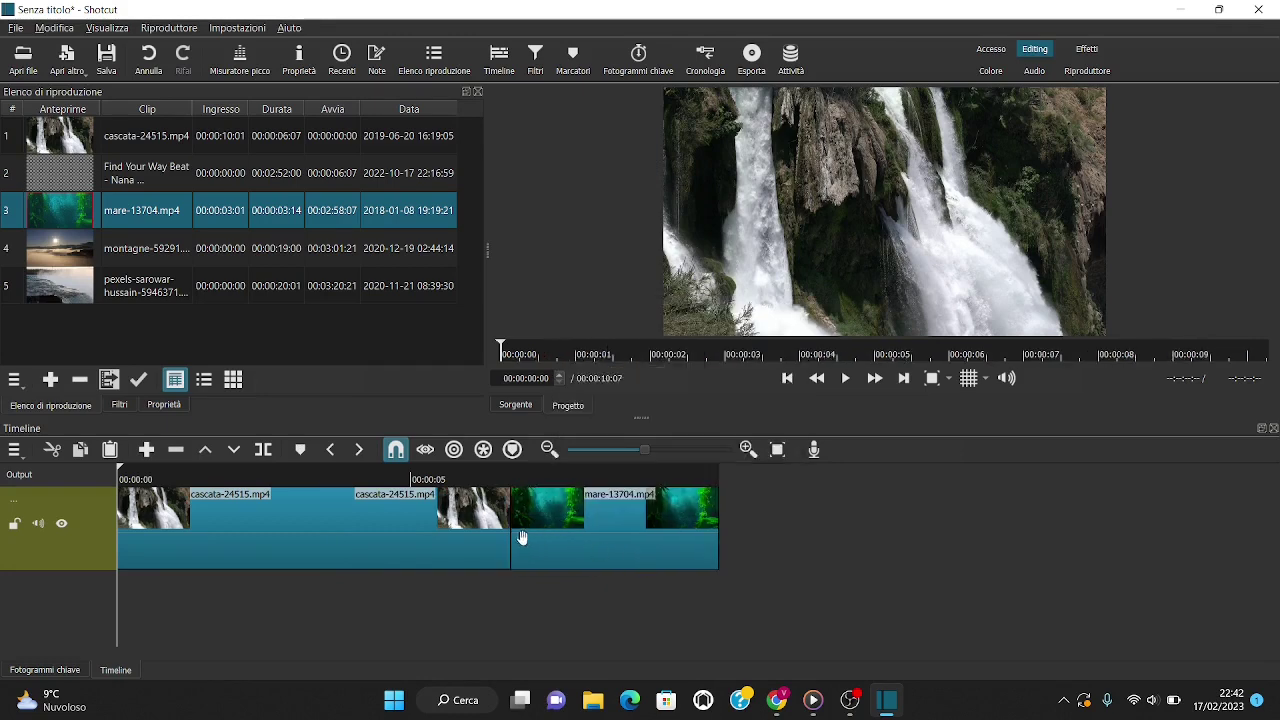
Step: Play back the cut between the waterfall and sea clips twice to check how they follow each other
left_click(500, 474)
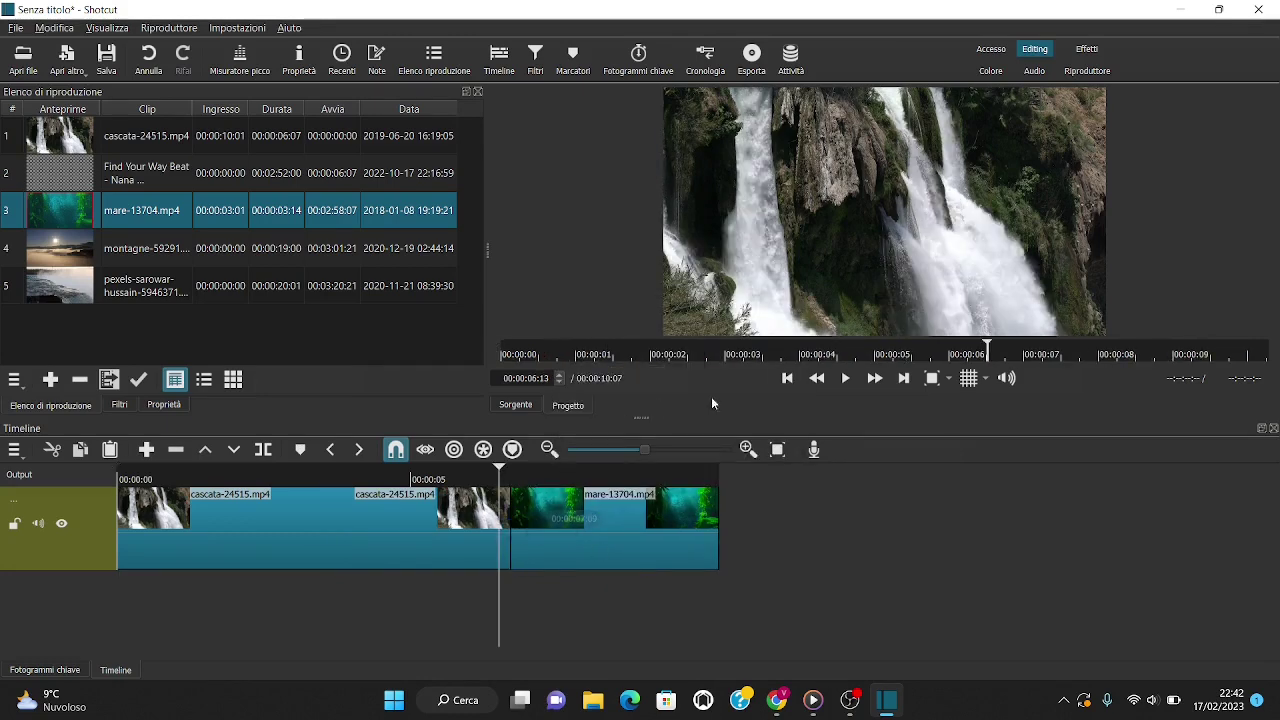
left_click(845, 378)
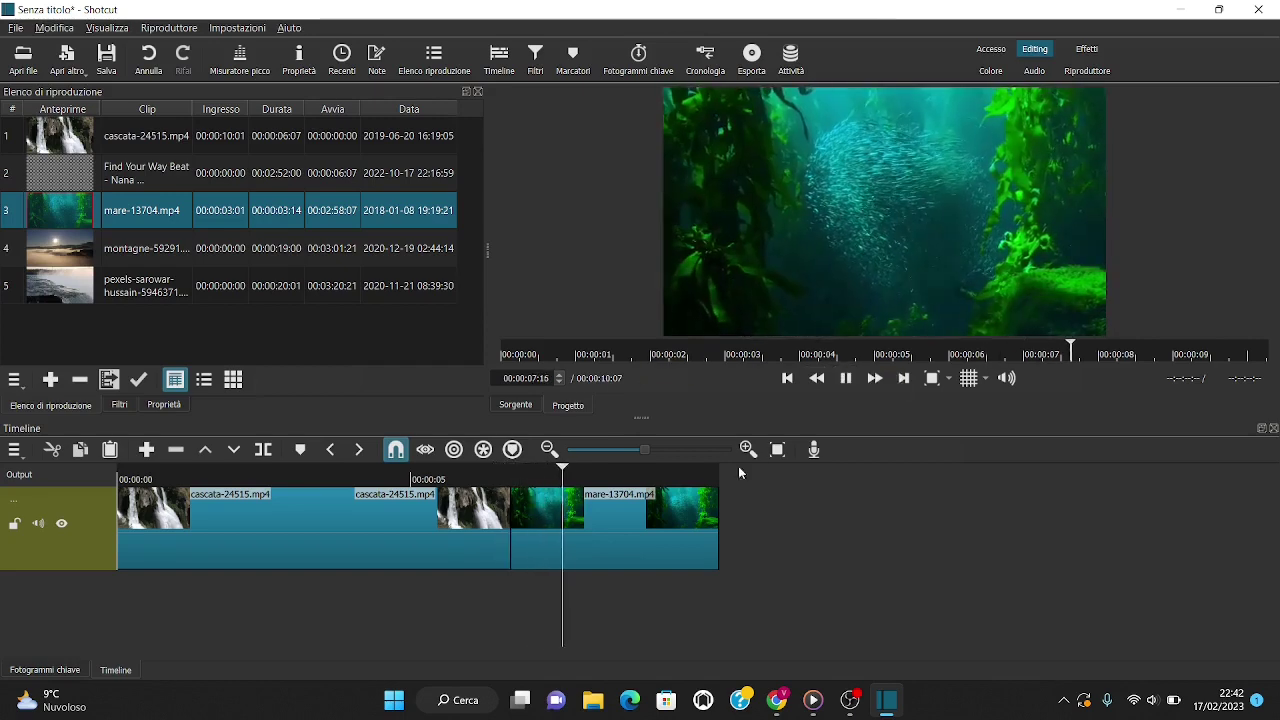
left_click(845, 378)
left_click(499, 470)
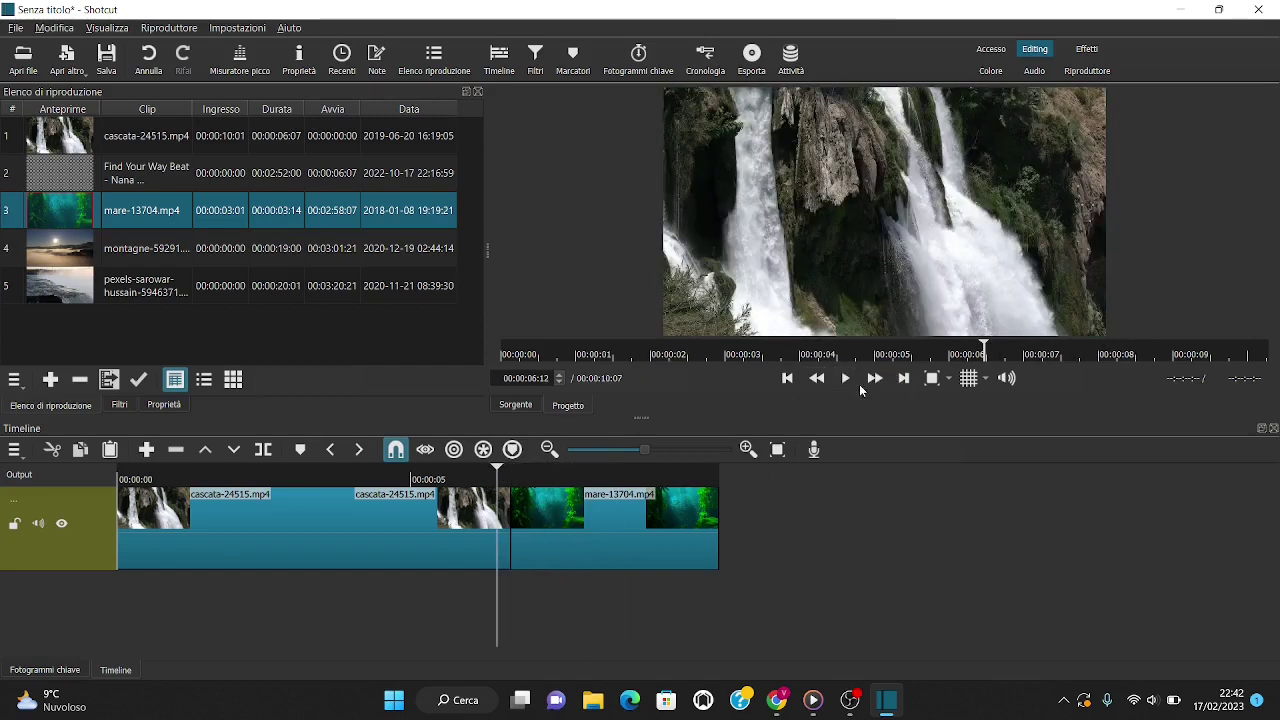
left_click(845, 378)
left_click(845, 378)
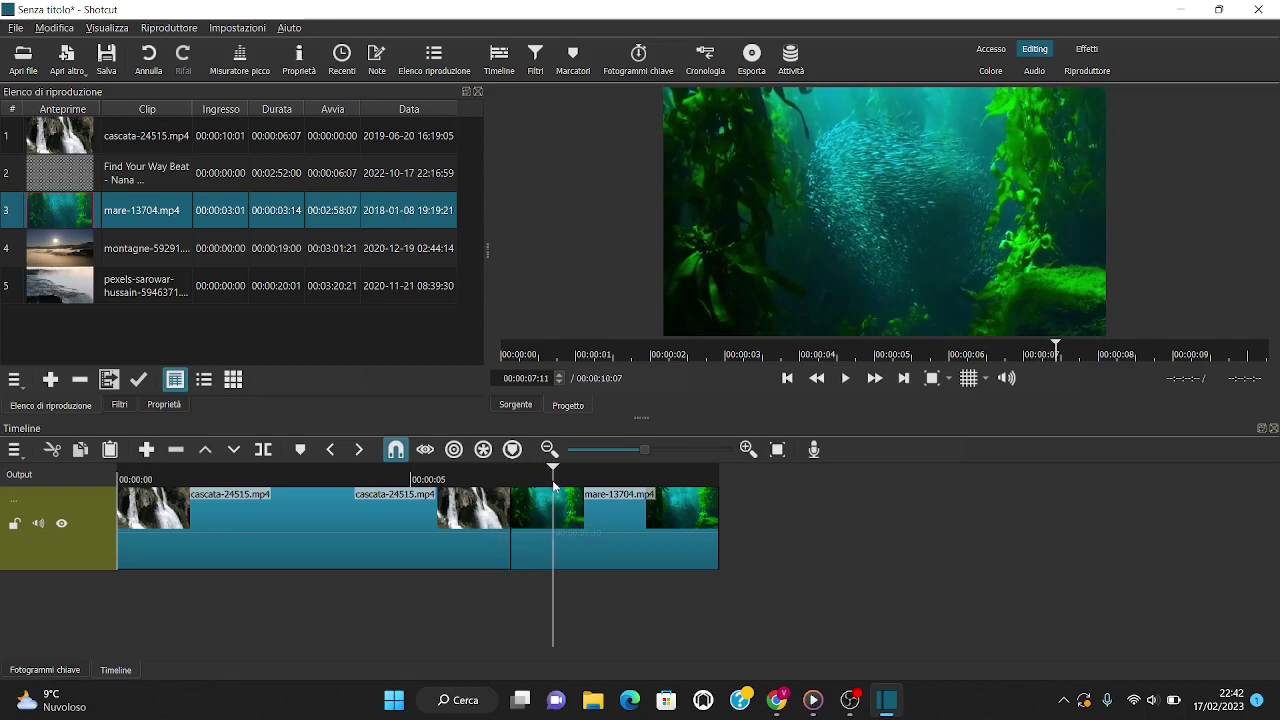
mouse_move(553, 478)
left_mouse_down()
mouse_move(524, 478)
mouse_move(619, 470)
mouse_move(522, 481)
mouse_move(557, 471)
mouse_move(523, 471)
mouse_move(543, 472)
left_mouse_up()
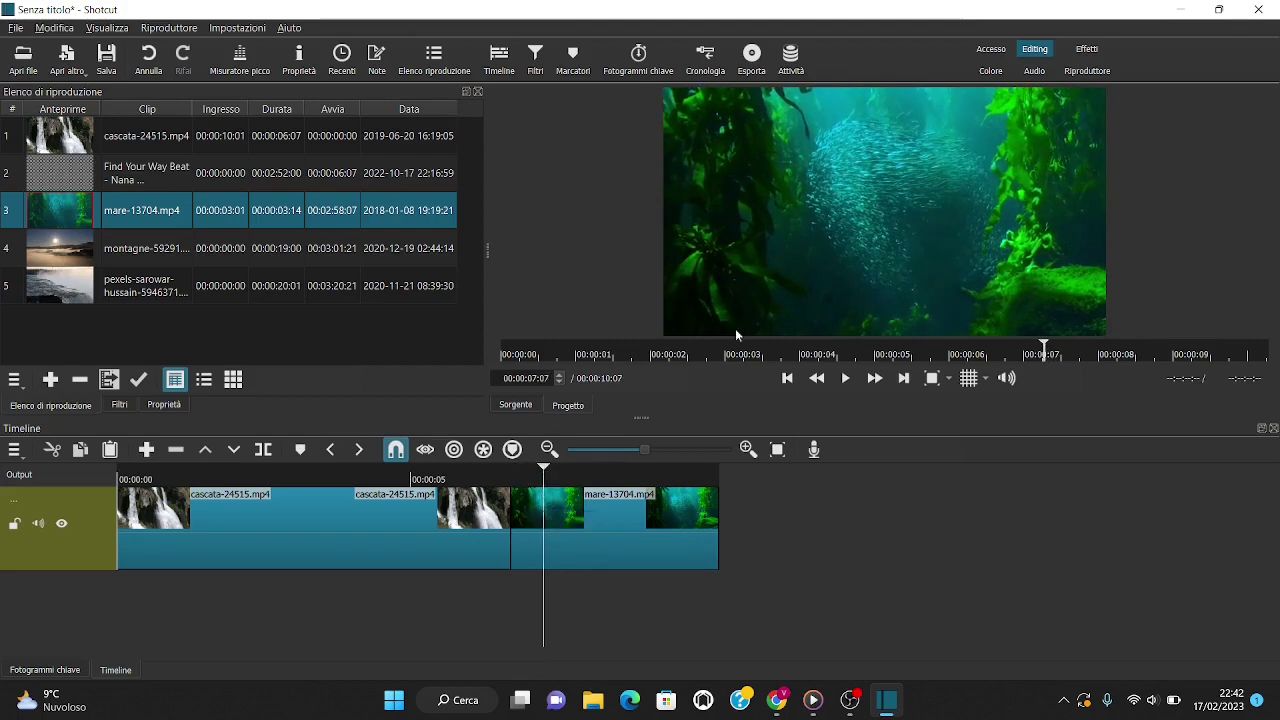
Step: Review the timeline by scrubbing around the cut, returning to the start, playing briefly and skipping ahead to the next cut
left_click(547, 486)
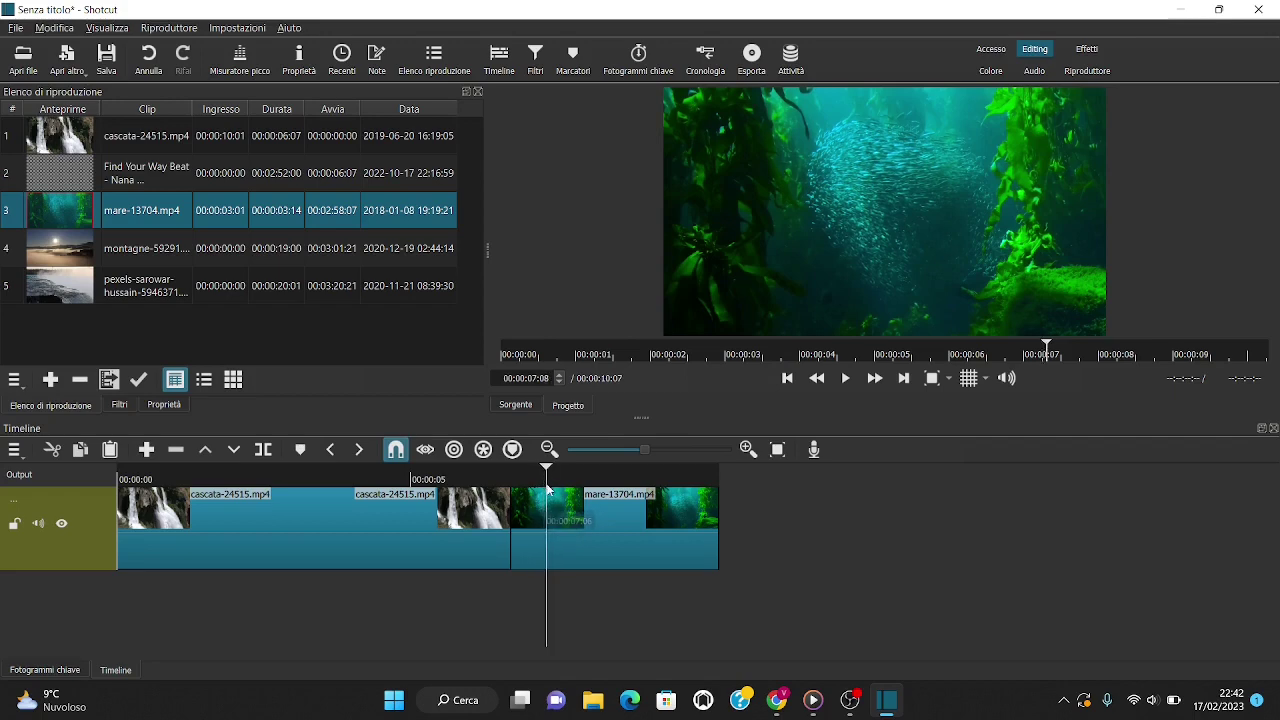
mouse_move(547, 486)
left_mouse_down()
mouse_move(471, 484)
mouse_move(537, 483)
left_mouse_up()
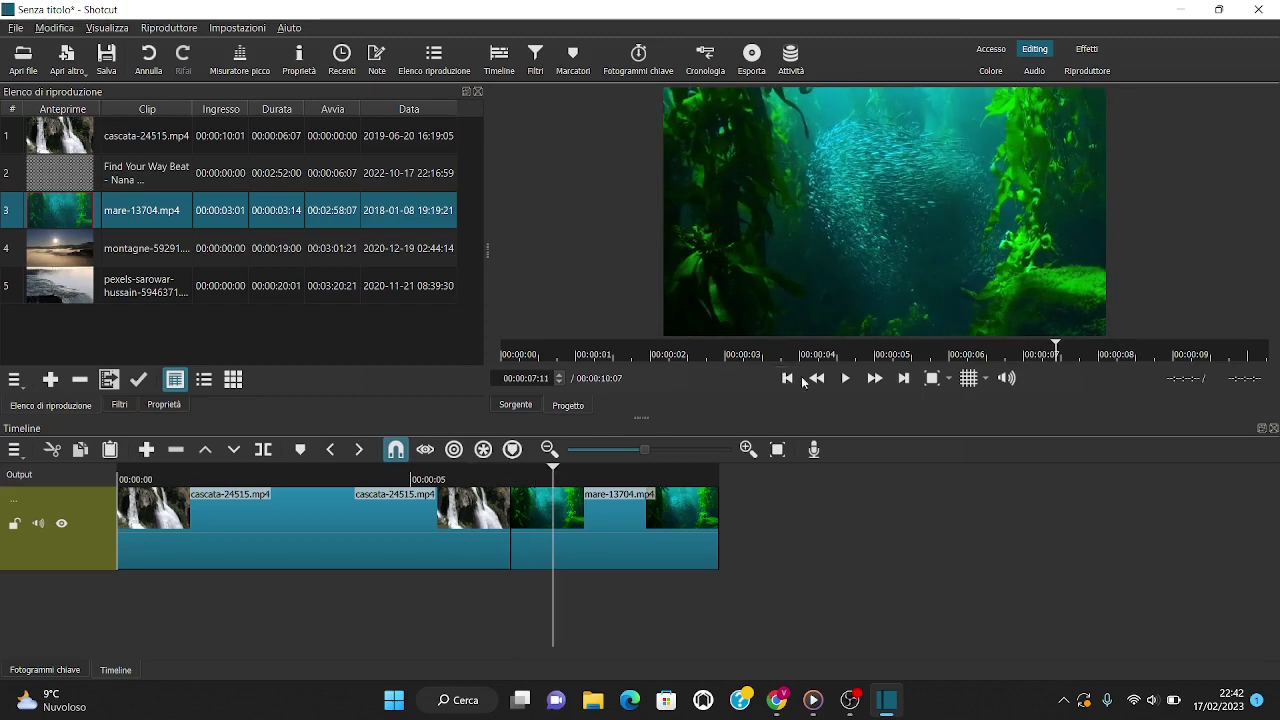
left_click(796, 378)
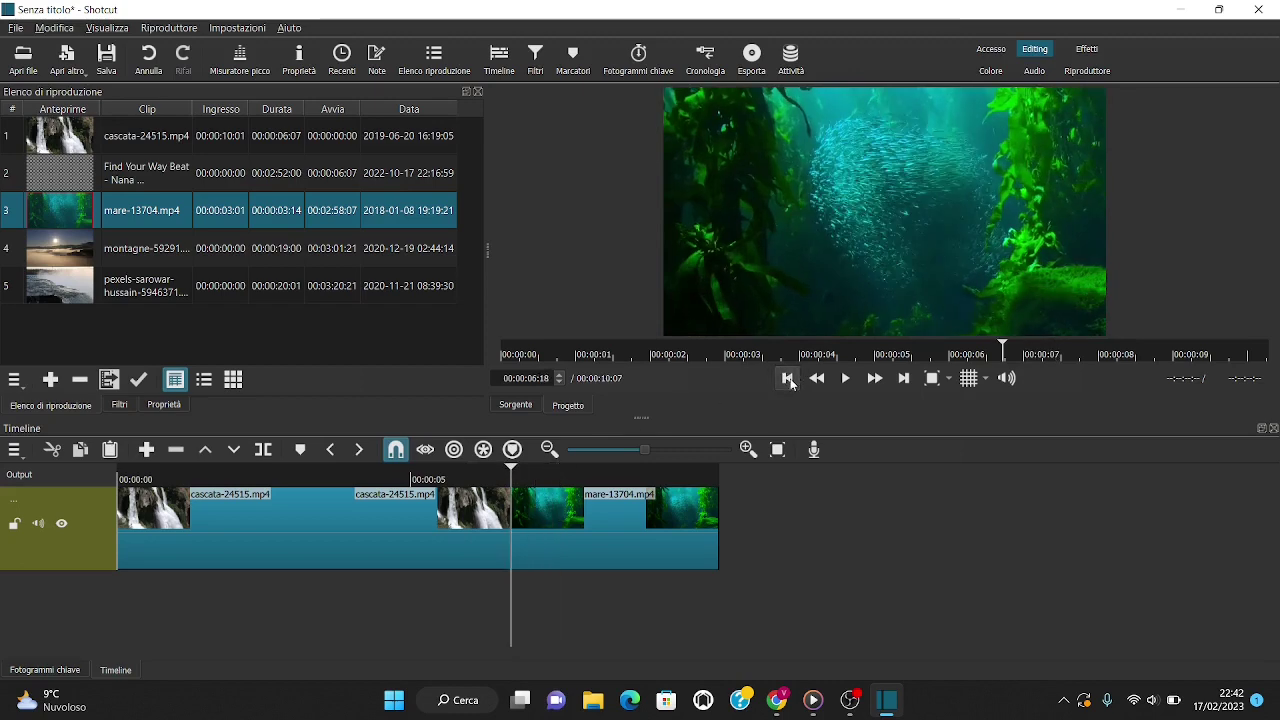
left_click(788, 379)
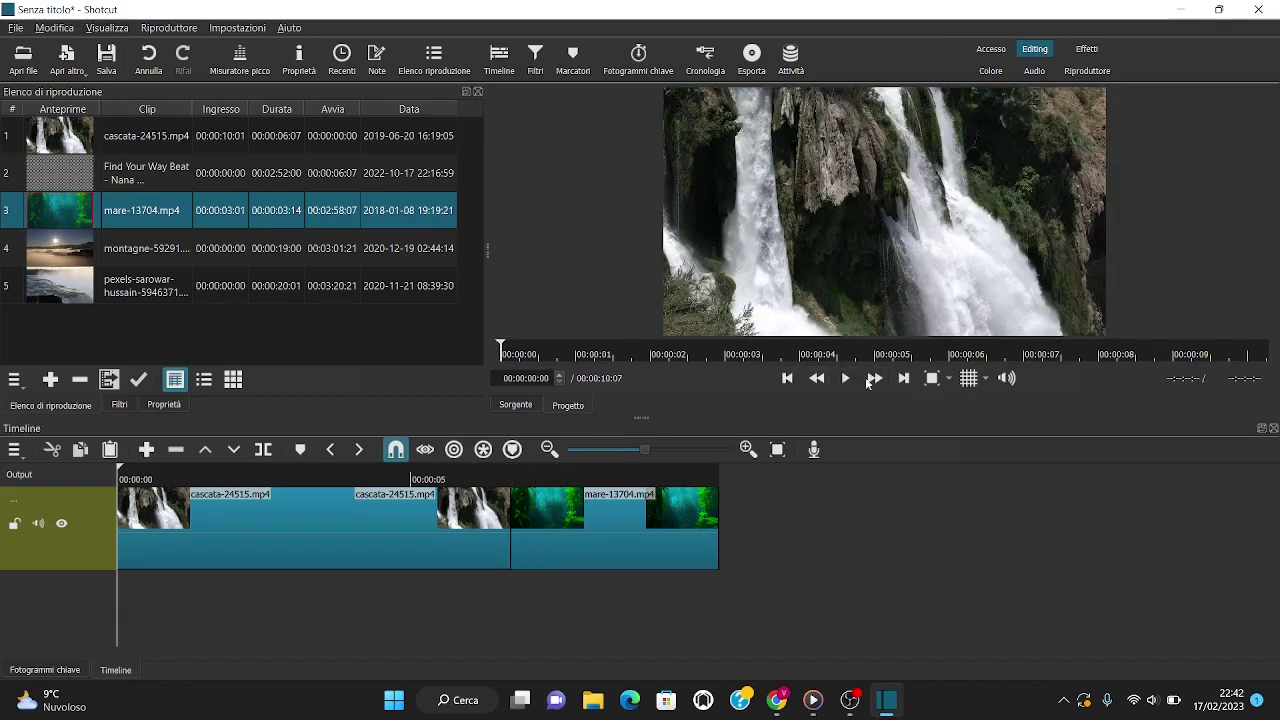
left_click(845, 378)
left_click(845, 378)
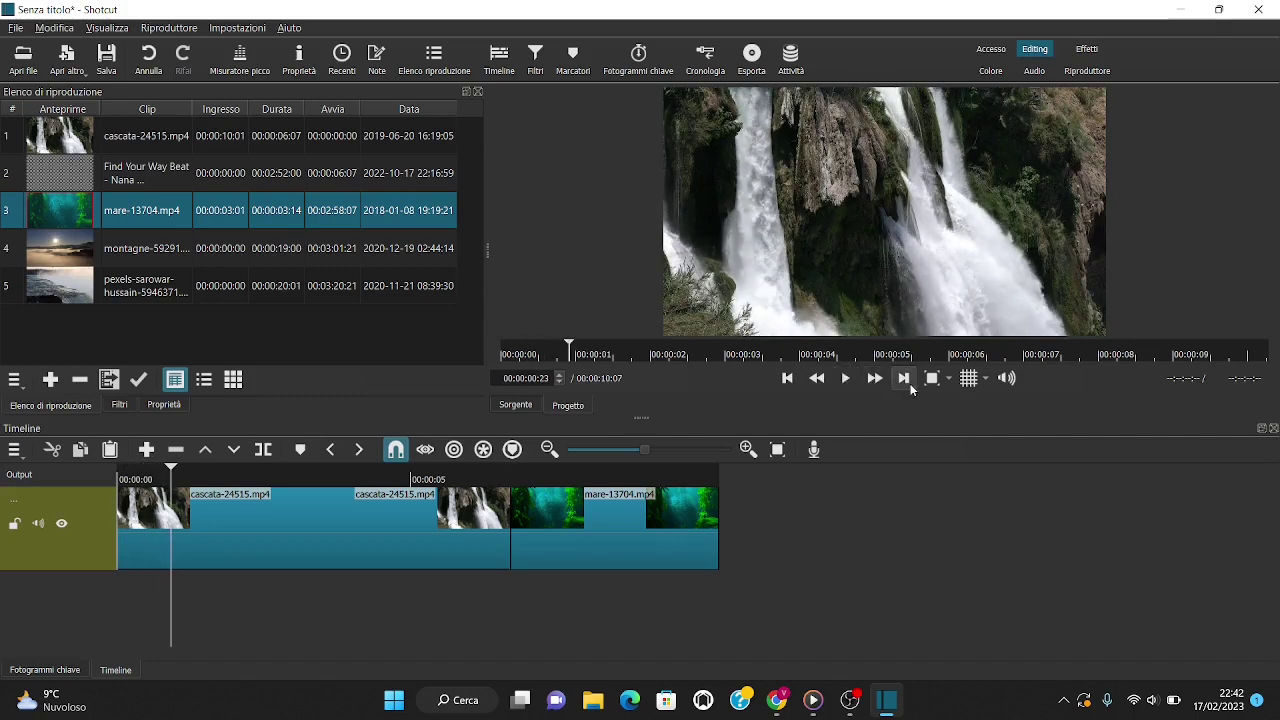
left_click(905, 379)
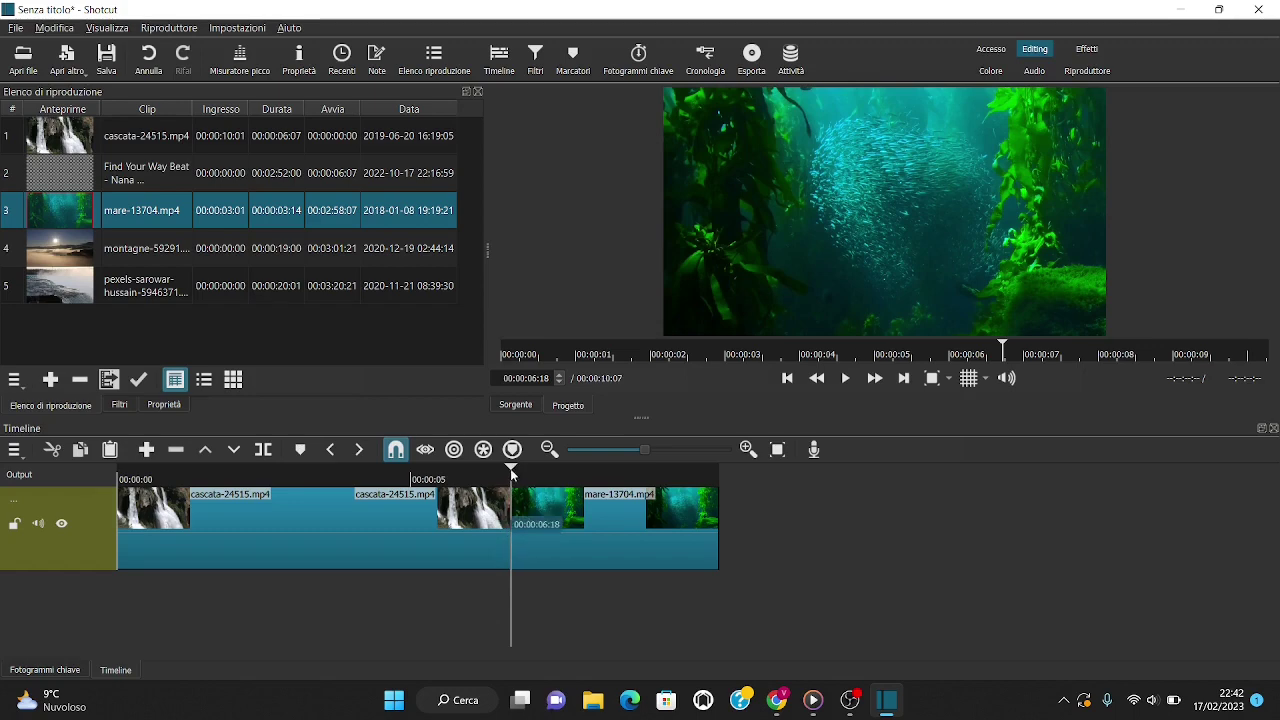
left_click_drag(511, 474, 483, 474)
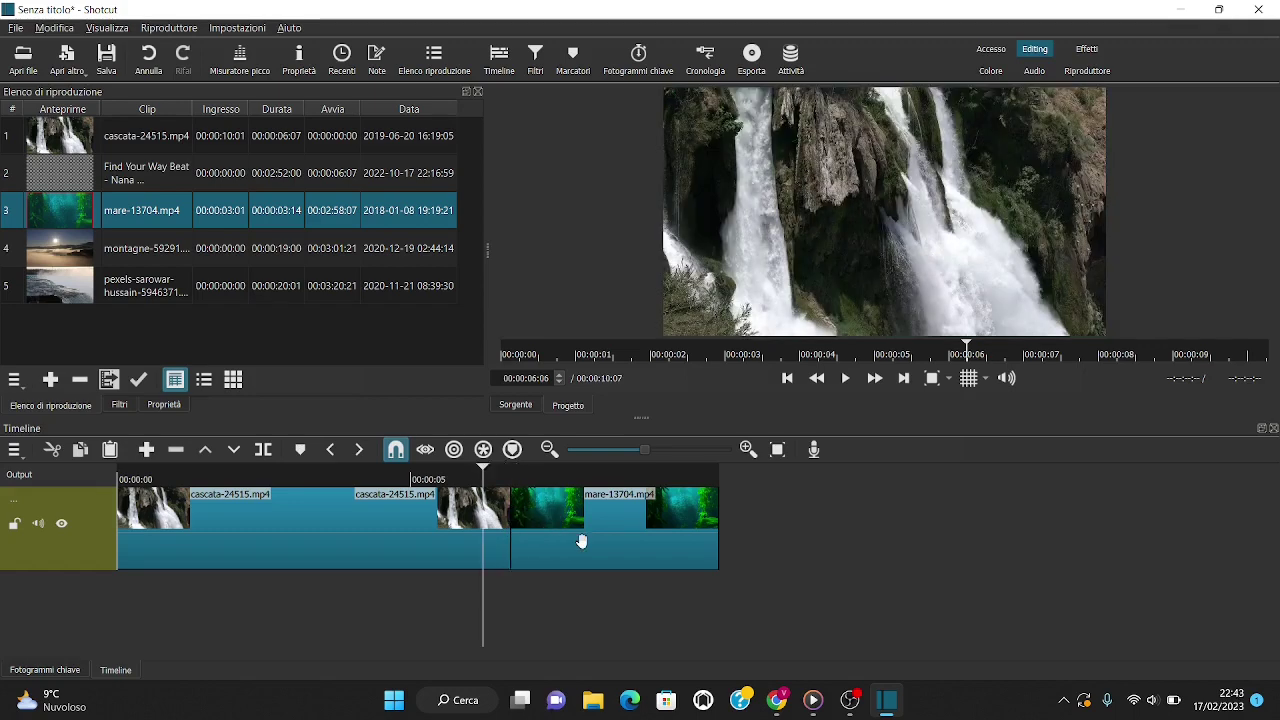
Step: Create a transition about 00:01:02 long by overlapping the mare-13704.mp4 clip onto the end of the waterfall clip
mouse_move(582, 540)
left_mouse_down()
mouse_move(679, 536)
mouse_move(514, 543)
mouse_move(573, 528)
left_mouse_up()
left_click(396, 451)
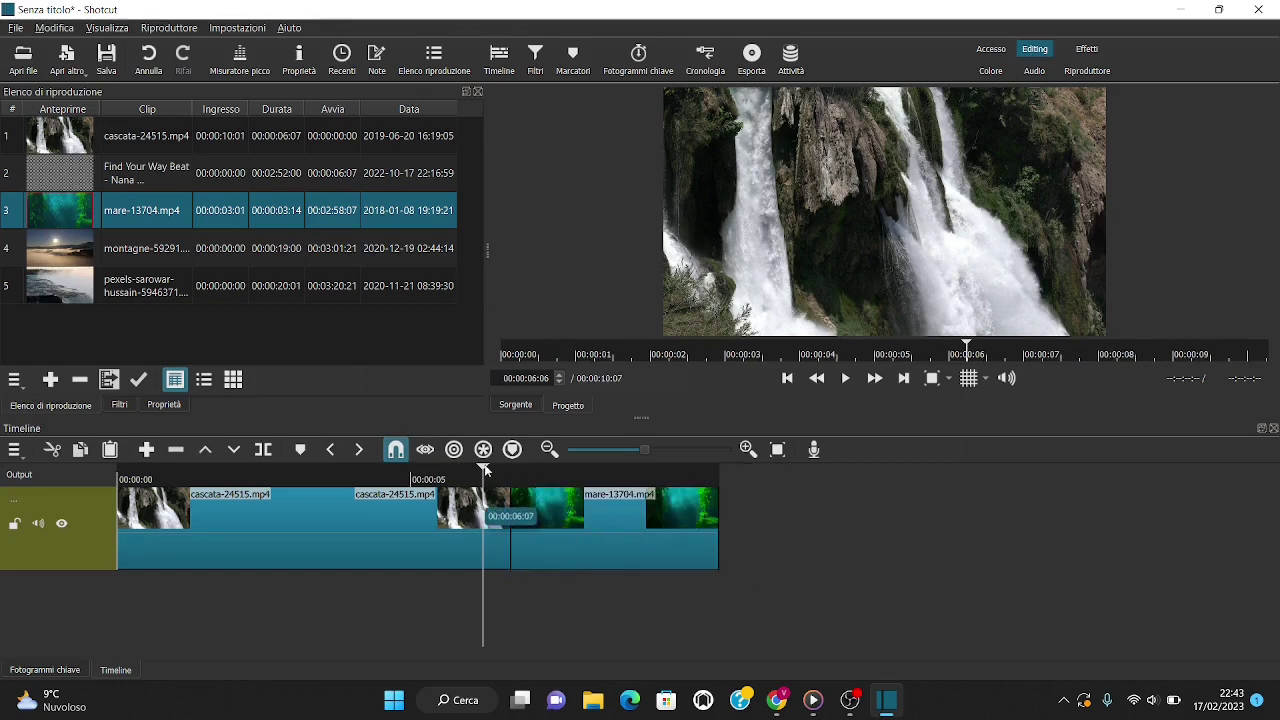
left_click_drag(482, 478, 321, 478)
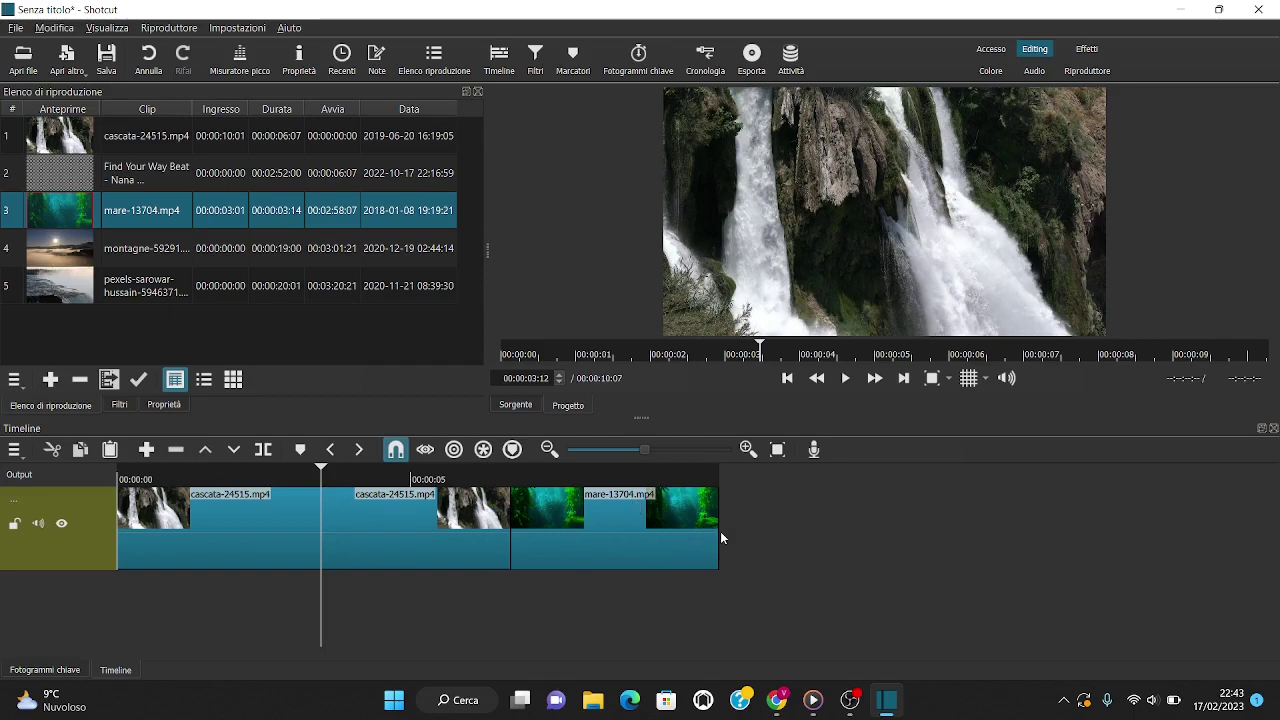
mouse_move(717, 529)
left_mouse_down()
mouse_move(770, 528)
mouse_move(705, 521)
mouse_move(722, 529)
left_mouse_up()
left_click_drag(628, 533, 551, 533)
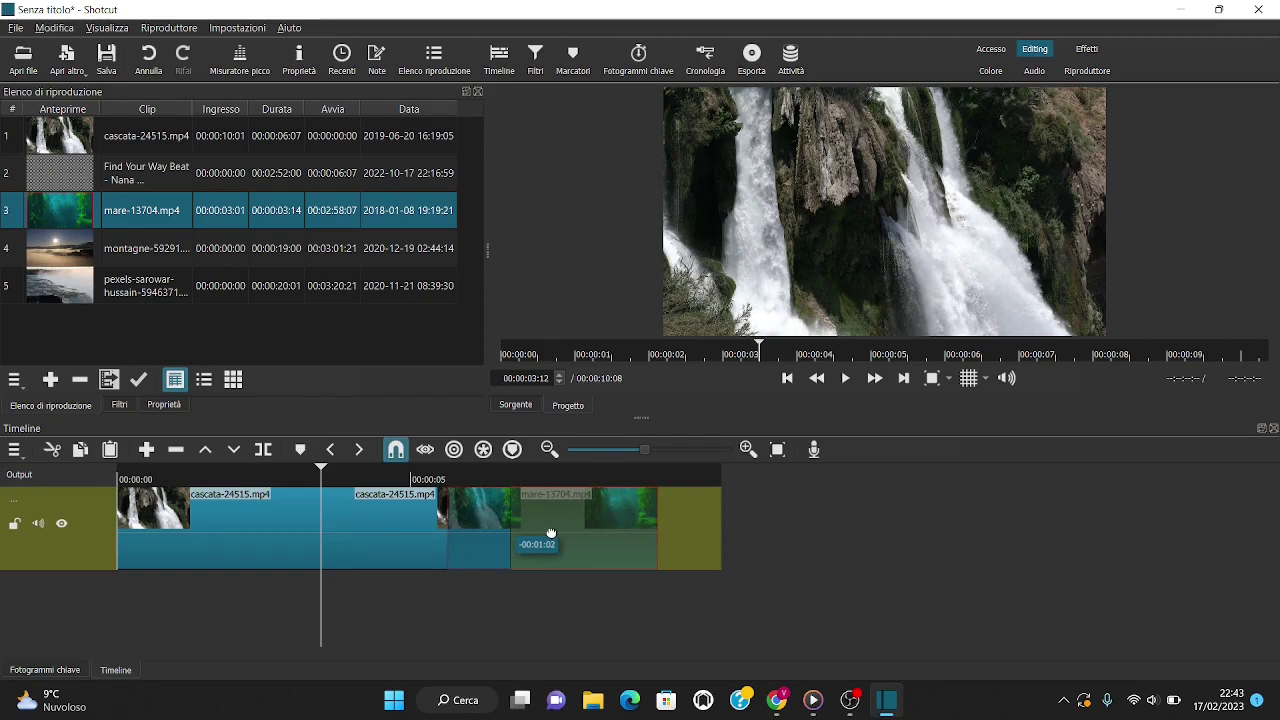
left_click_drag(551, 533, 548, 533)
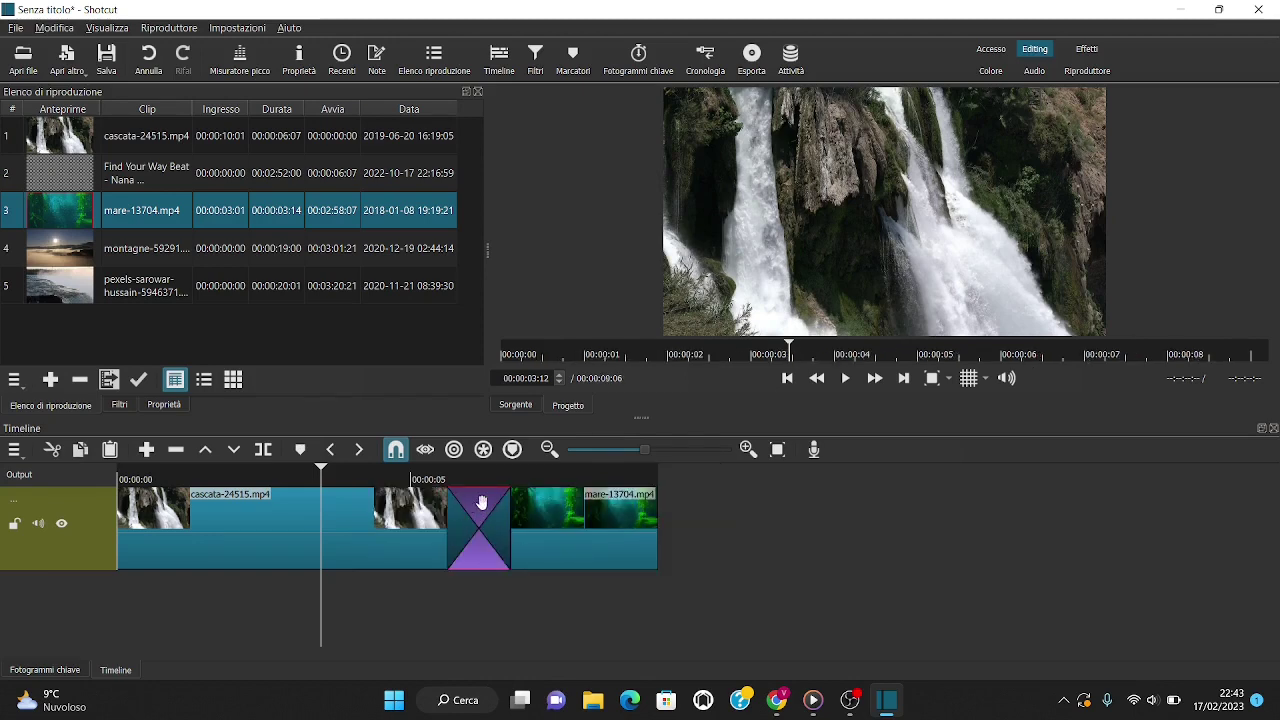
Step: Play back the transition between the waterfall and sea clips from just before the overlap
left_click(433, 480)
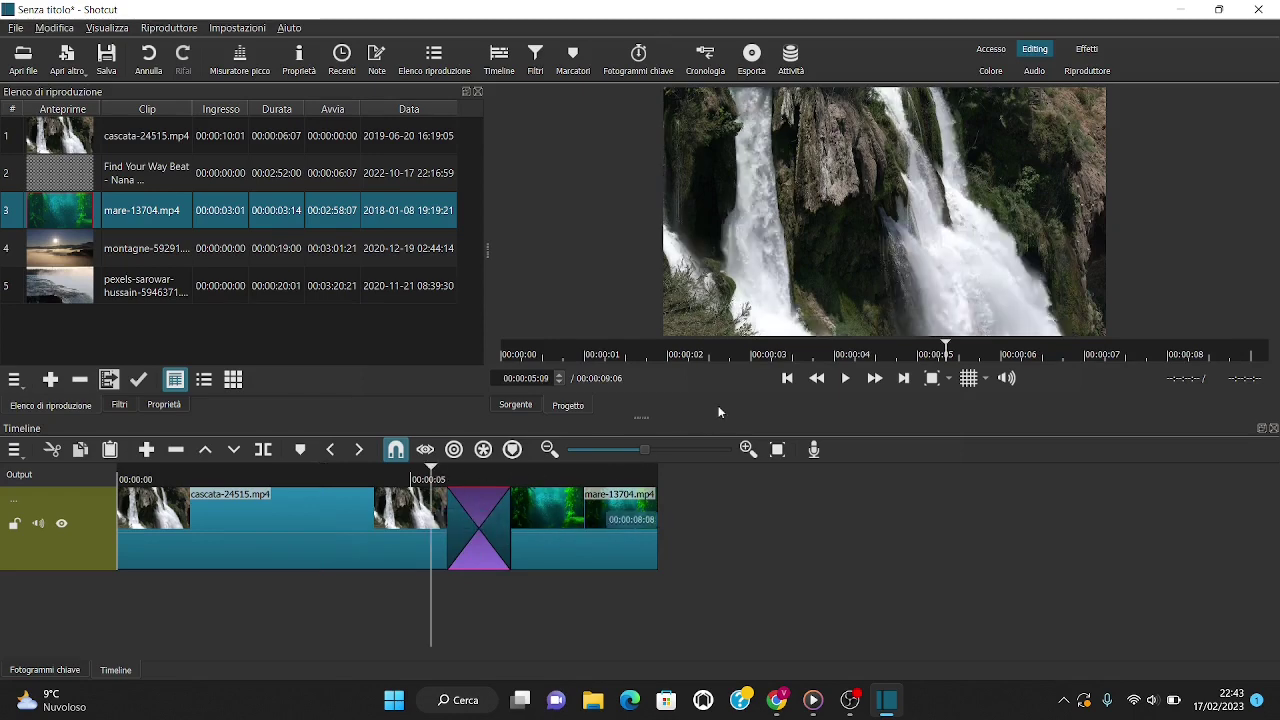
left_click(843, 382)
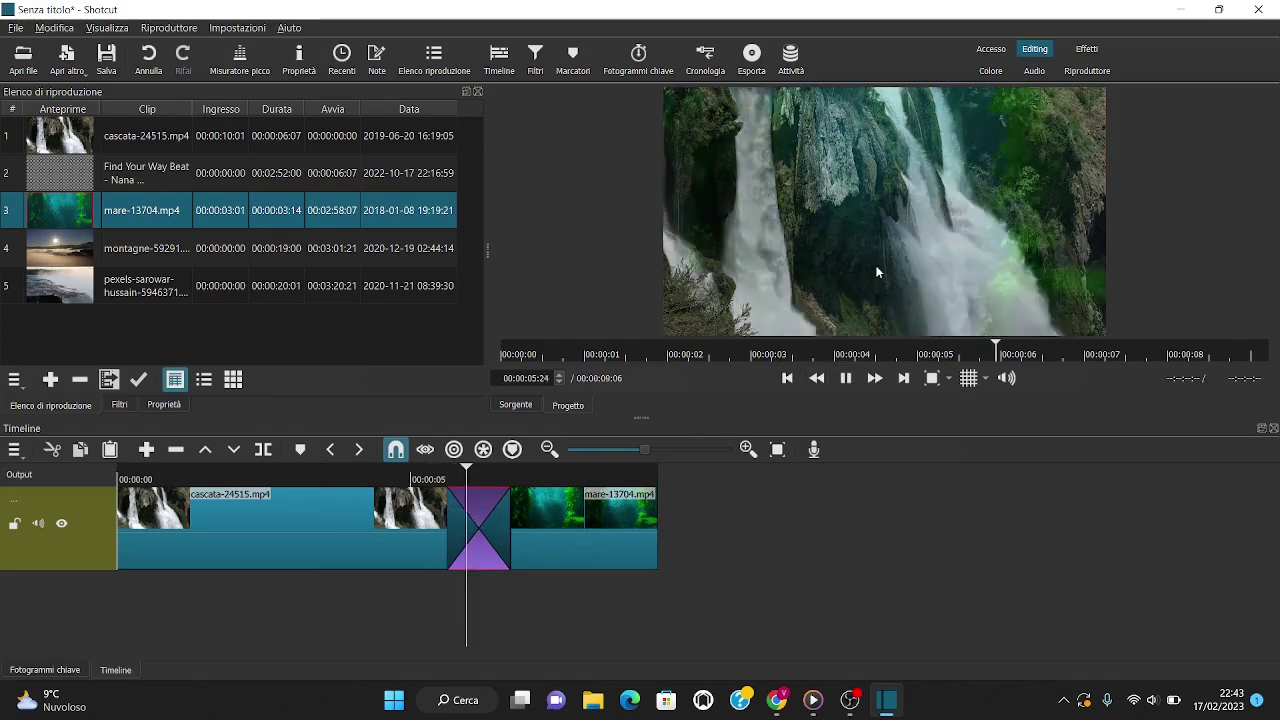
key("space")
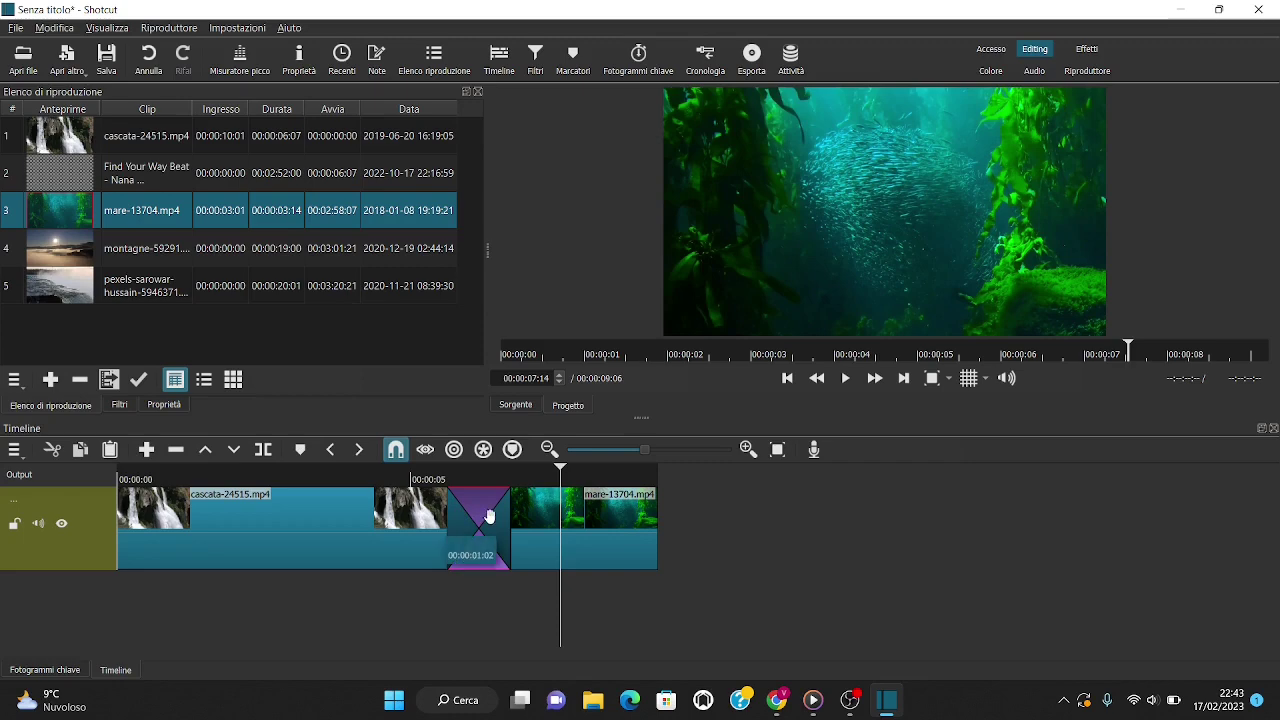
Step: Open the properties of the transition between the waterfall and sea clips
left_click(605, 546)
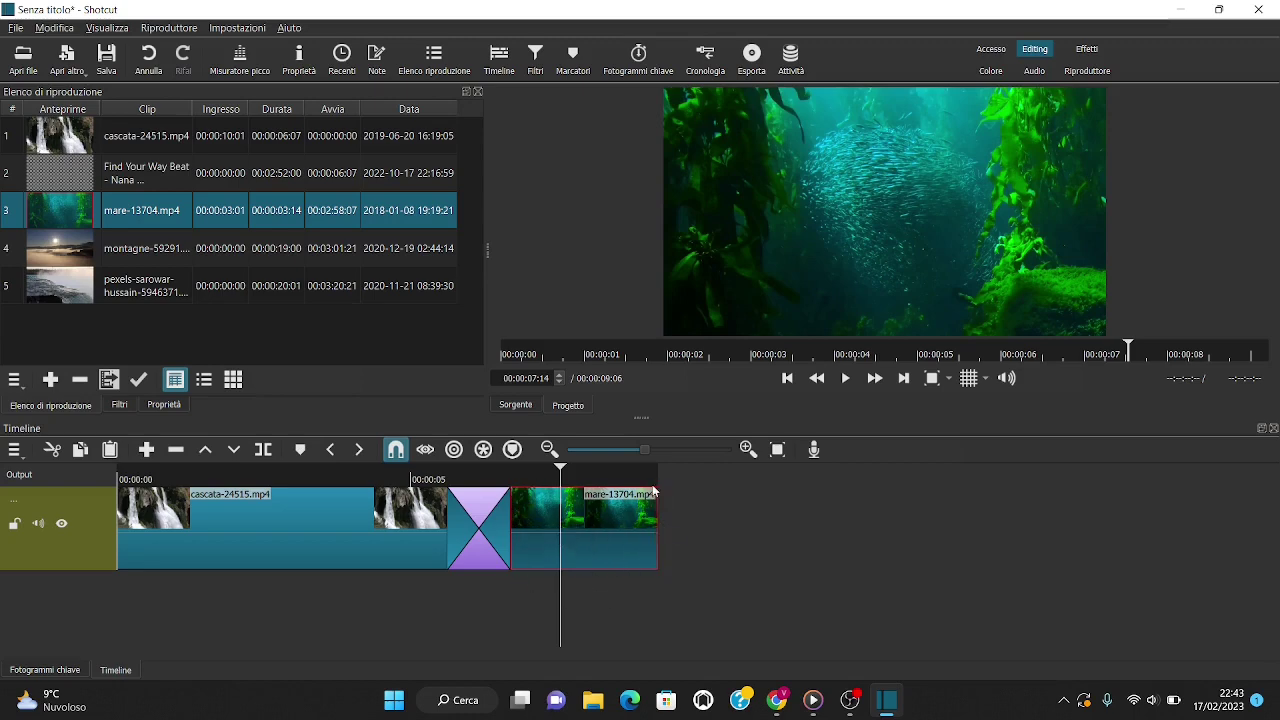
left_click(482, 524)
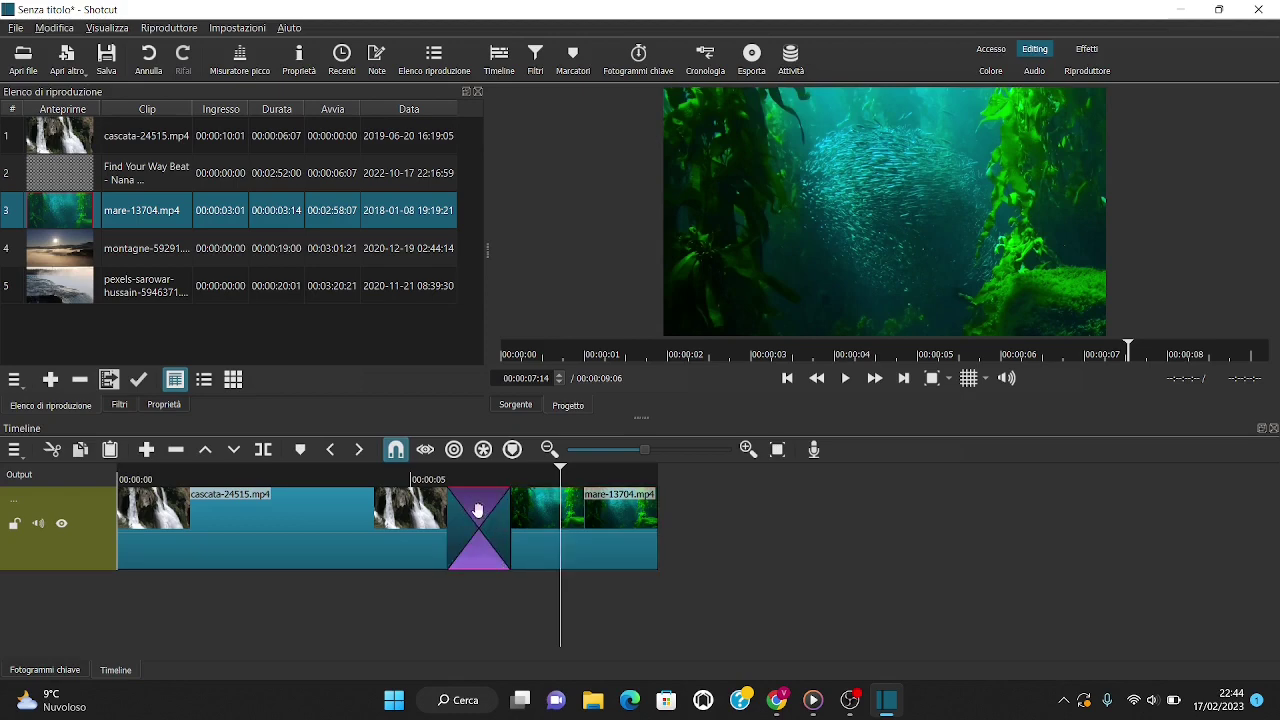
right_click(483, 540)
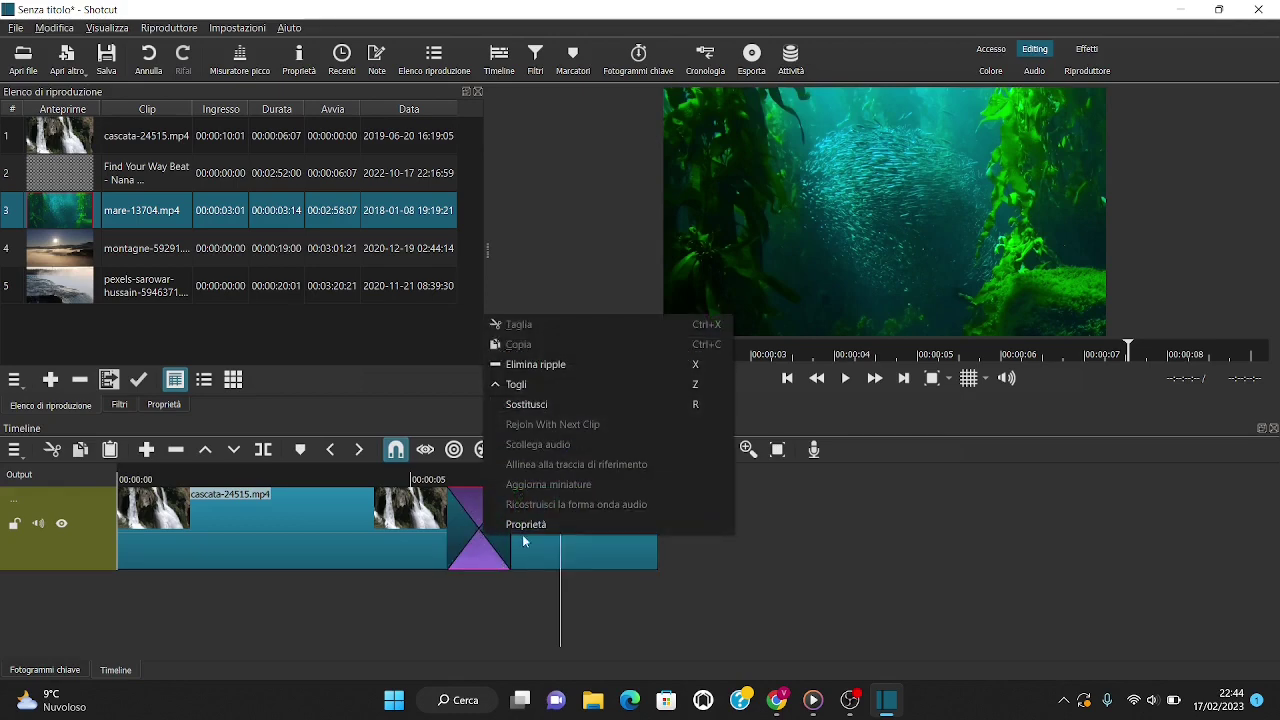
left_click(541, 522)
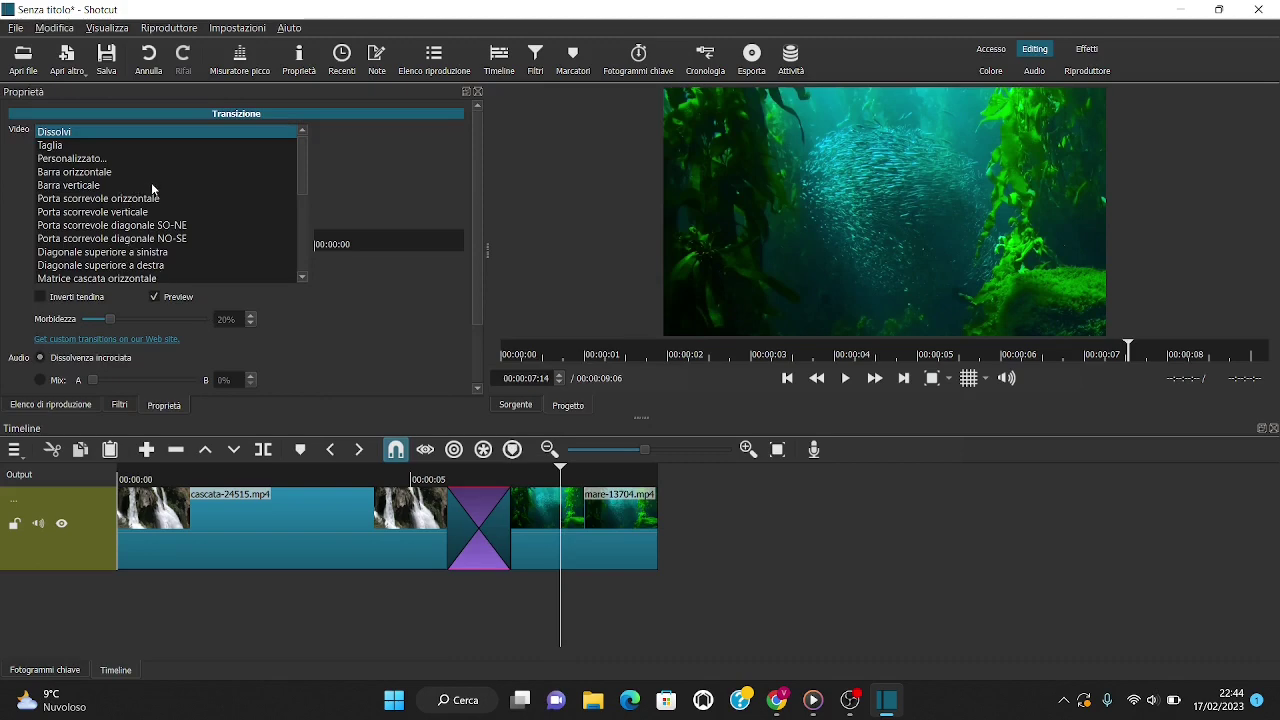
Step: Change the transition's video effect to Barra verticale and play it back from just before the overlap
left_click(85, 186)
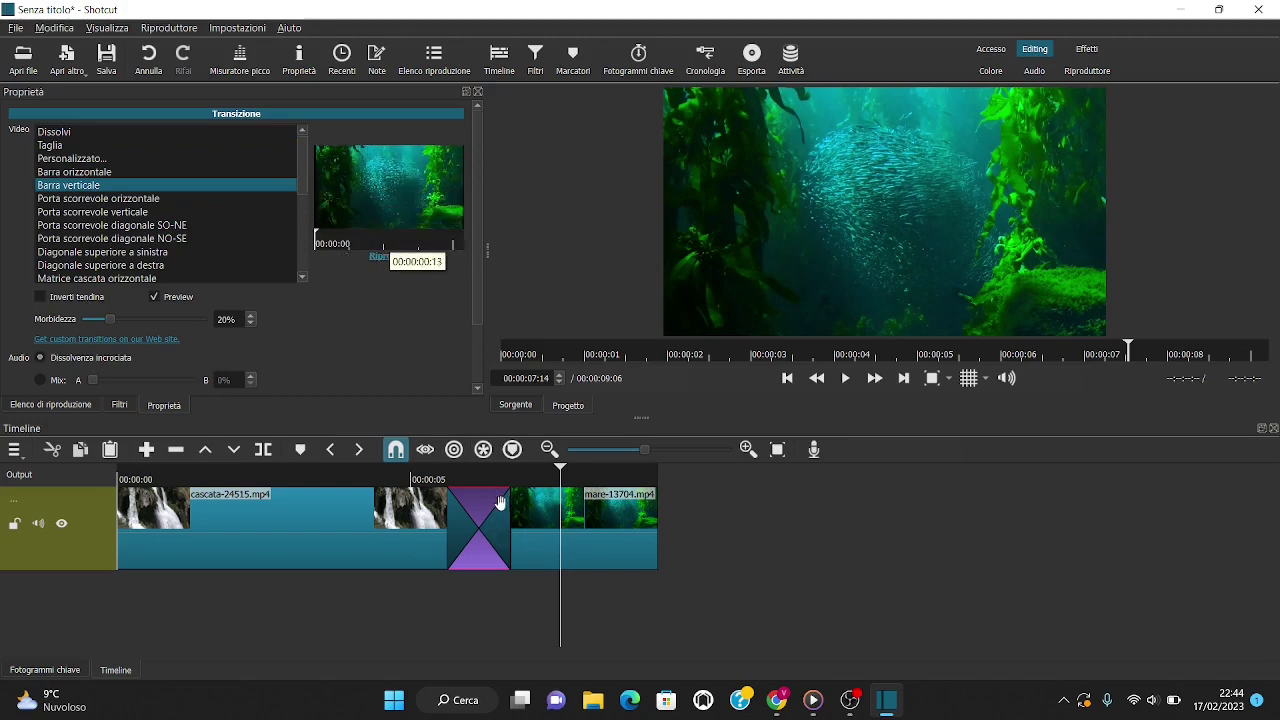
left_click(427, 479)
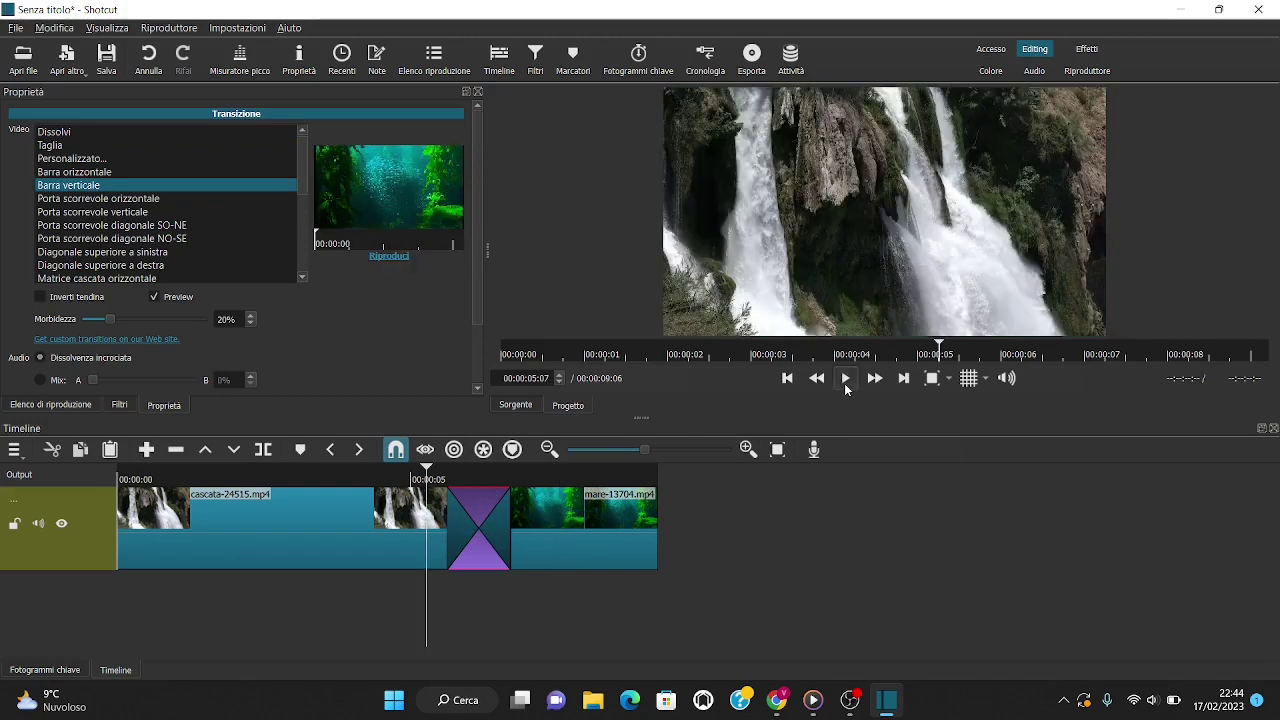
left_click(845, 378)
left_click(849, 386)
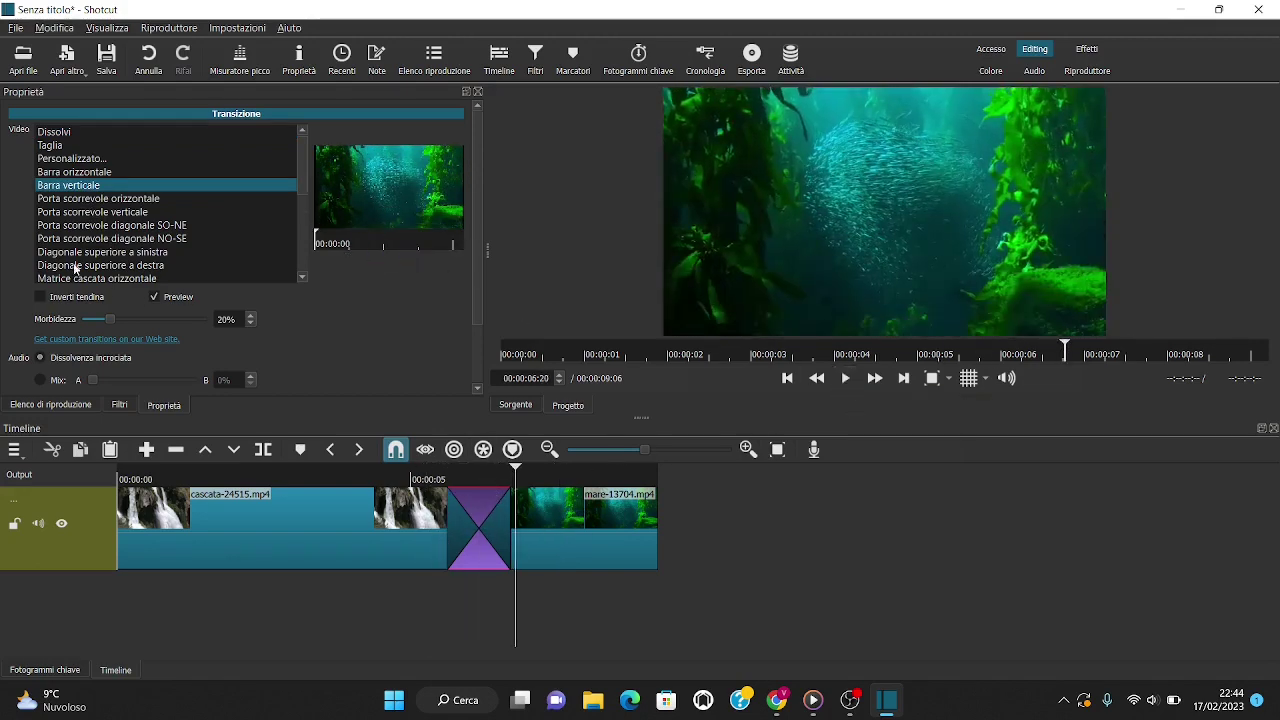
Step: Change the transition's video effect to Diagonale superiore a sinistra, play it back and look through its remaining settings
left_click(88, 254)
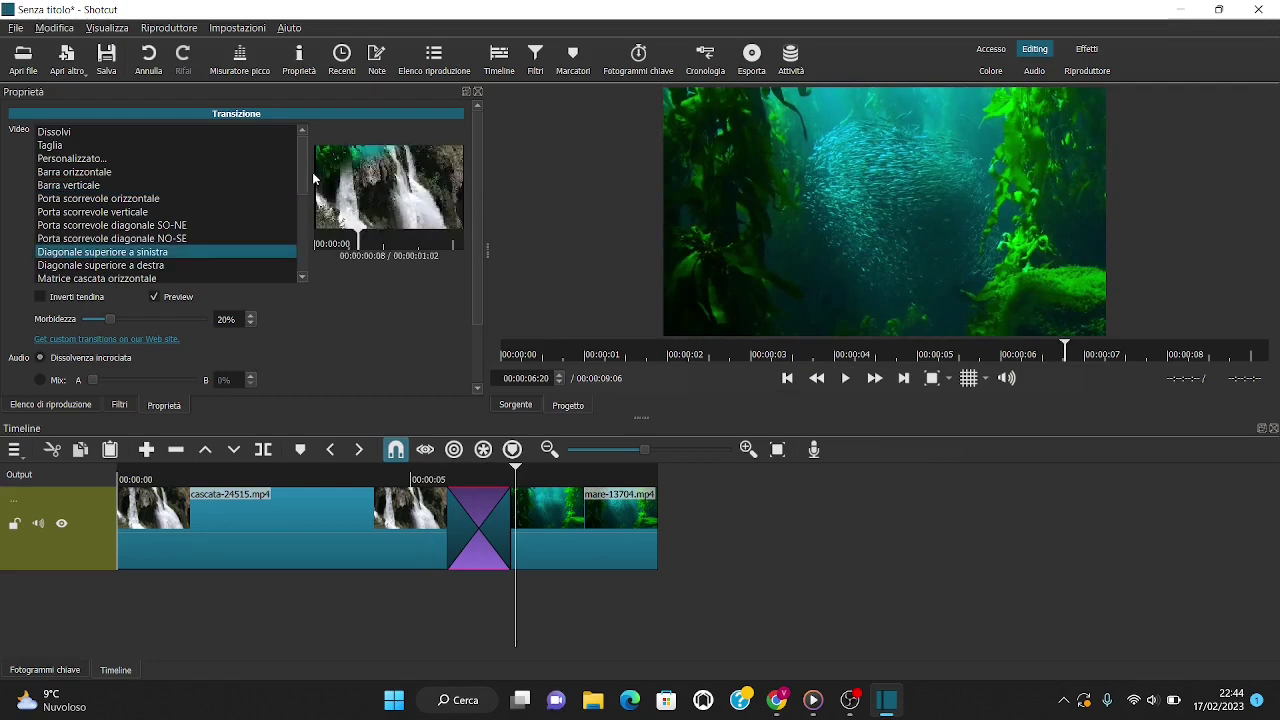
left_click(845, 378)
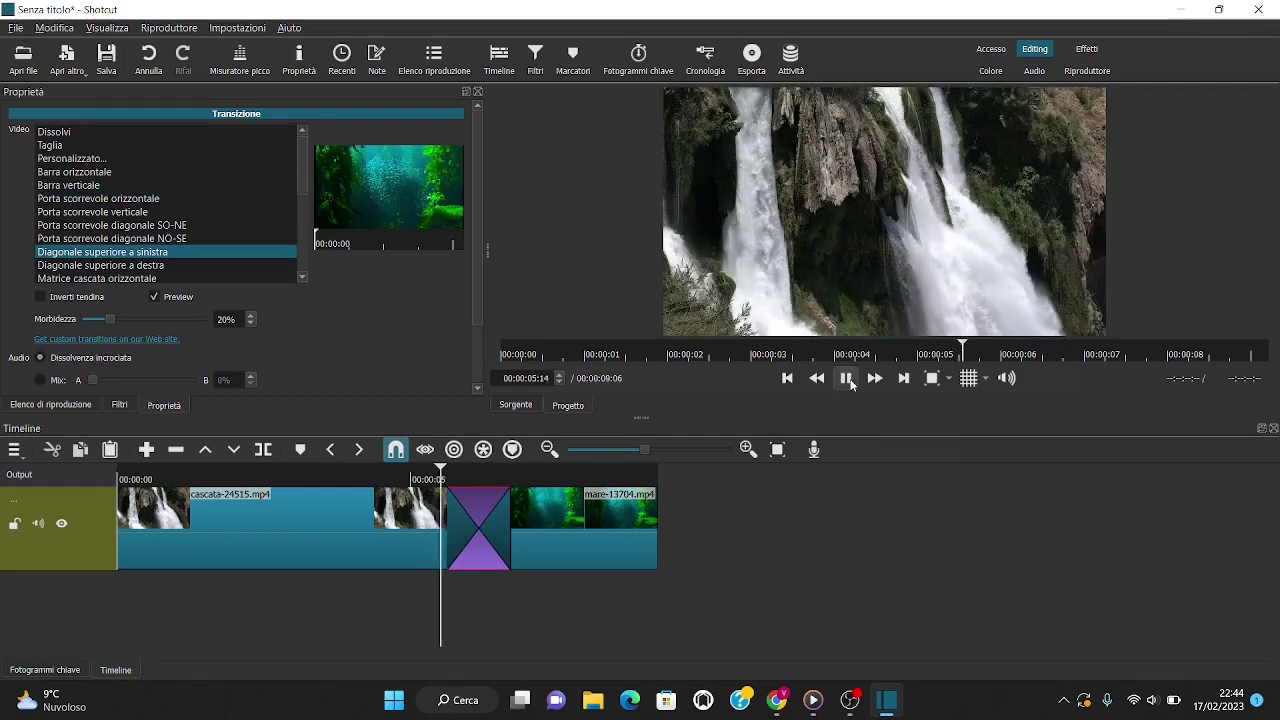
left_click(846, 378)
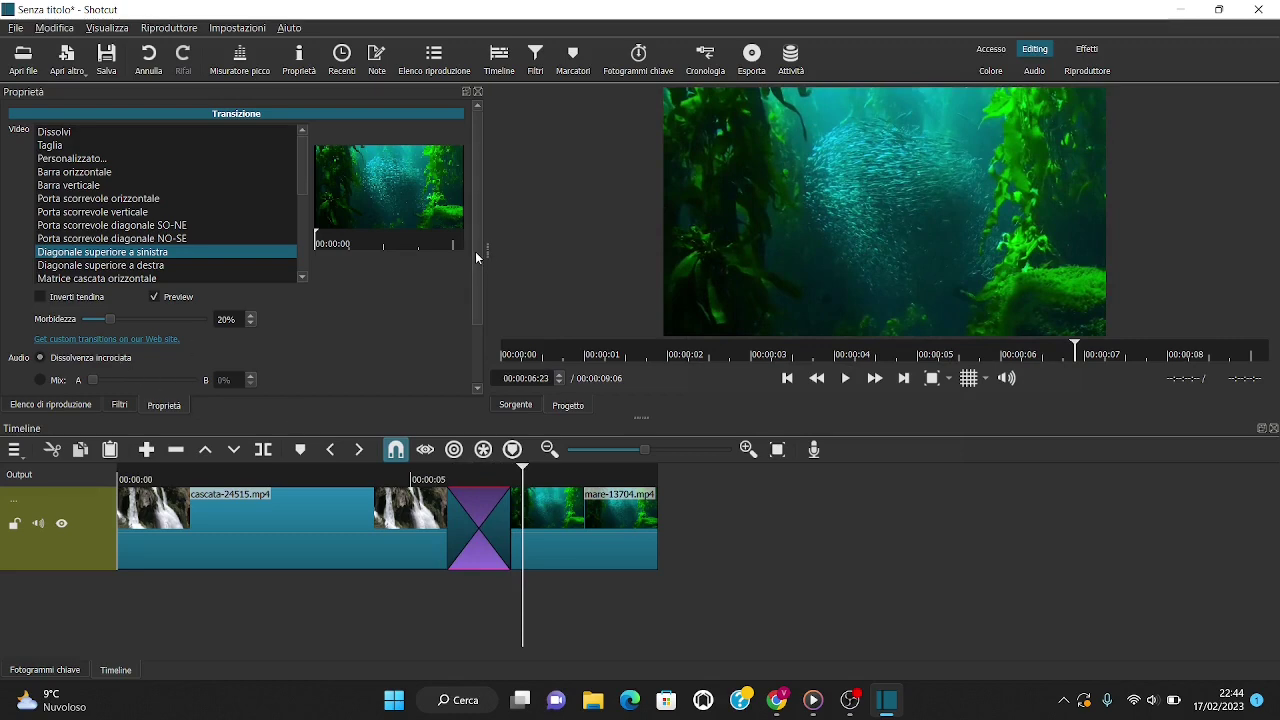
left_click_drag(475, 251, 474, 319)
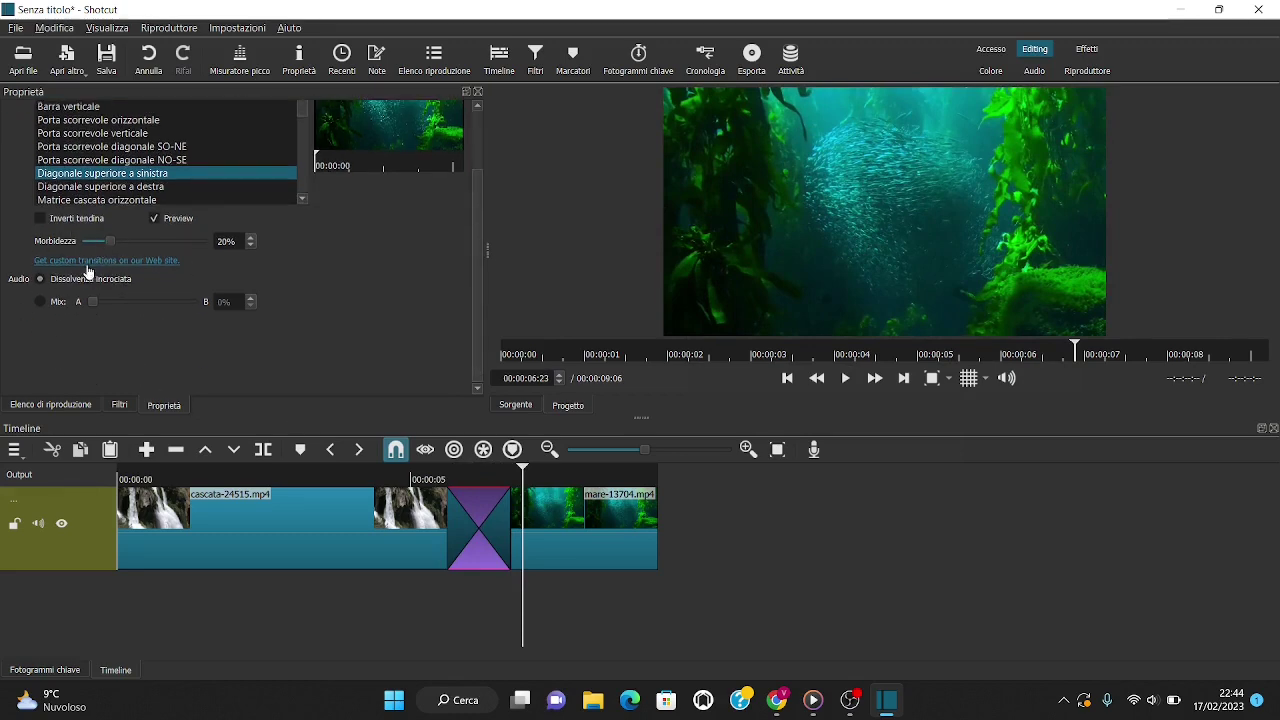
left_click_drag(476, 333, 529, 254)
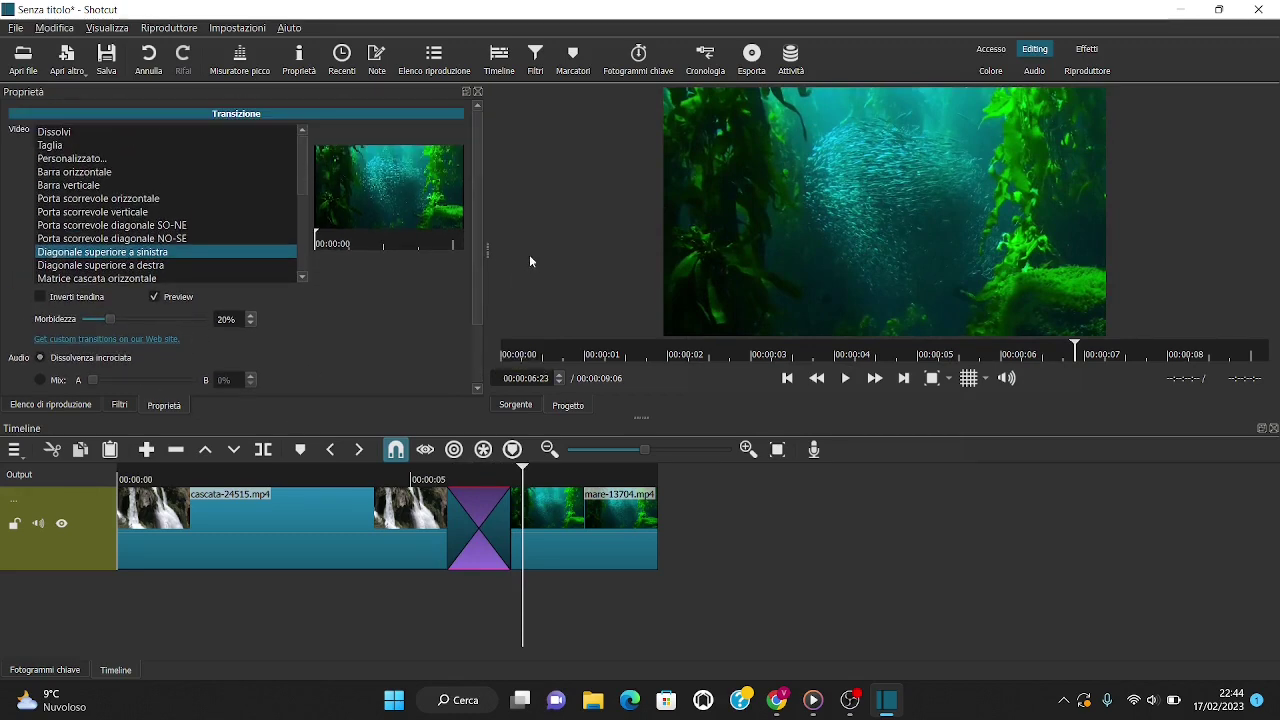
Step: Review the properties of the cascata-24515.mp4 clip on the timeline and apply a speed of 2x
left_click(271, 527)
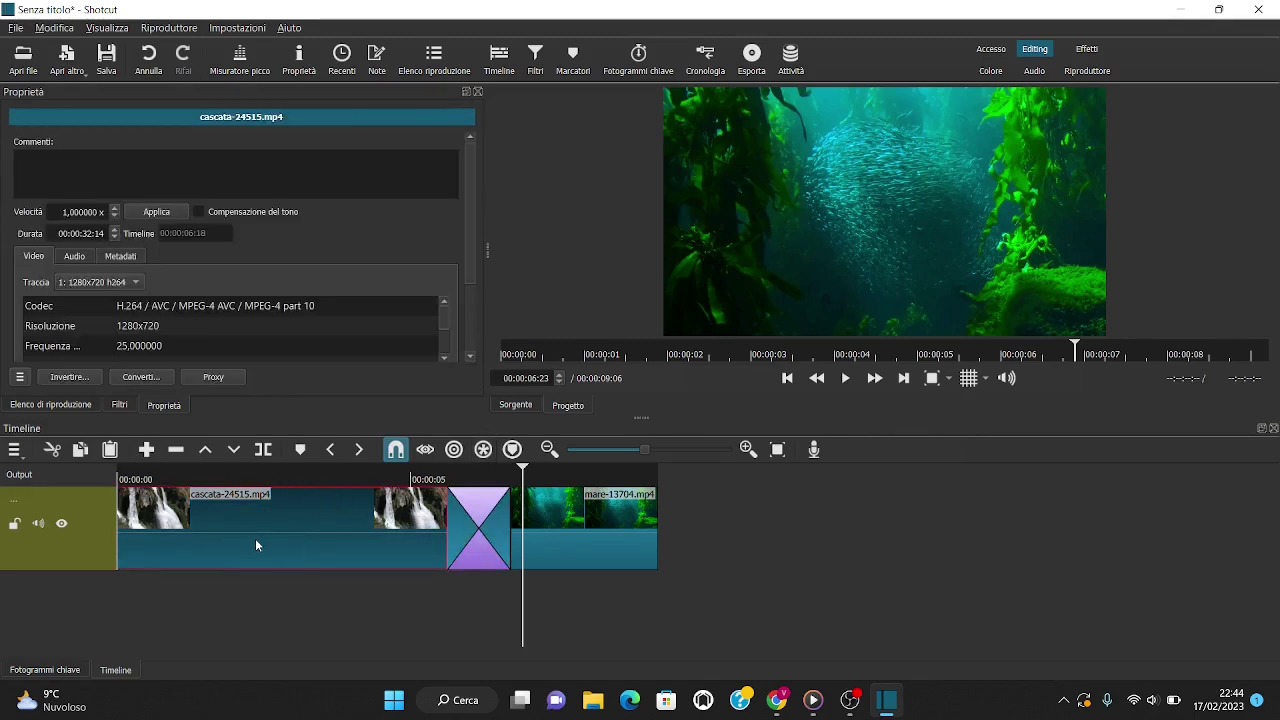
right_click(281, 525)
left_click(301, 508)
scroll(468, 295, "down", 3)
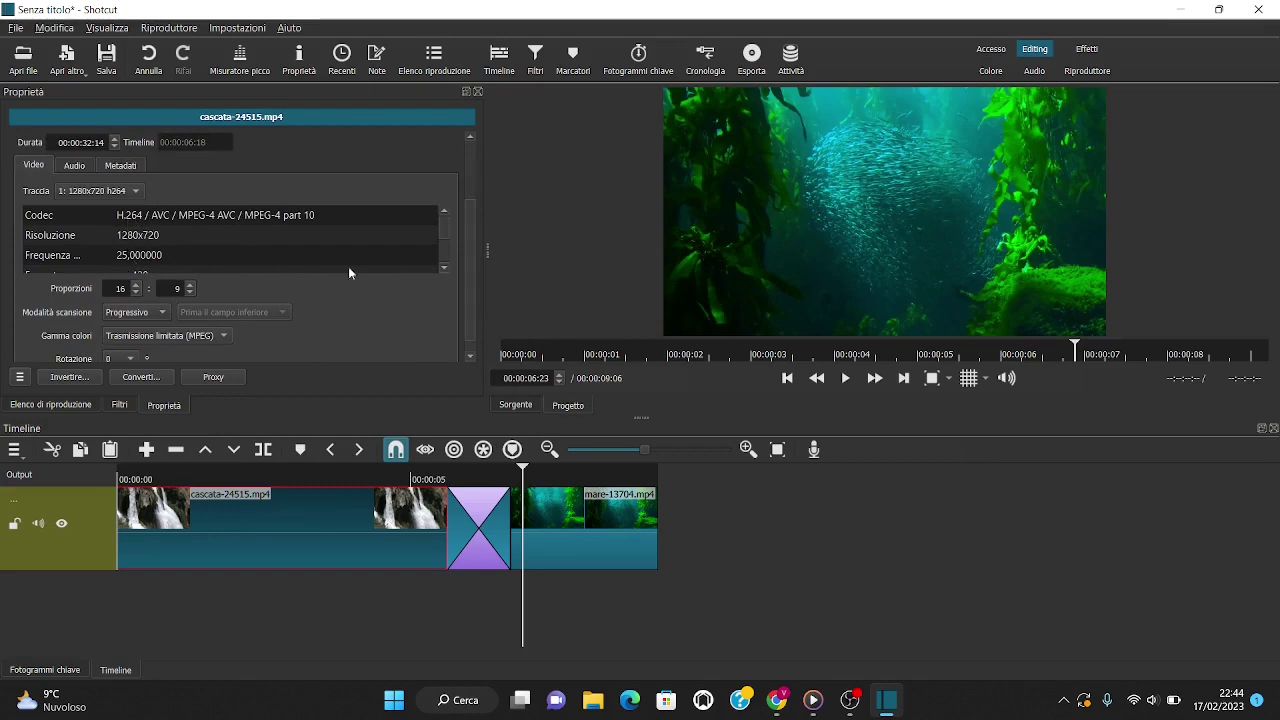
left_click_drag(467, 267, 483, 185)
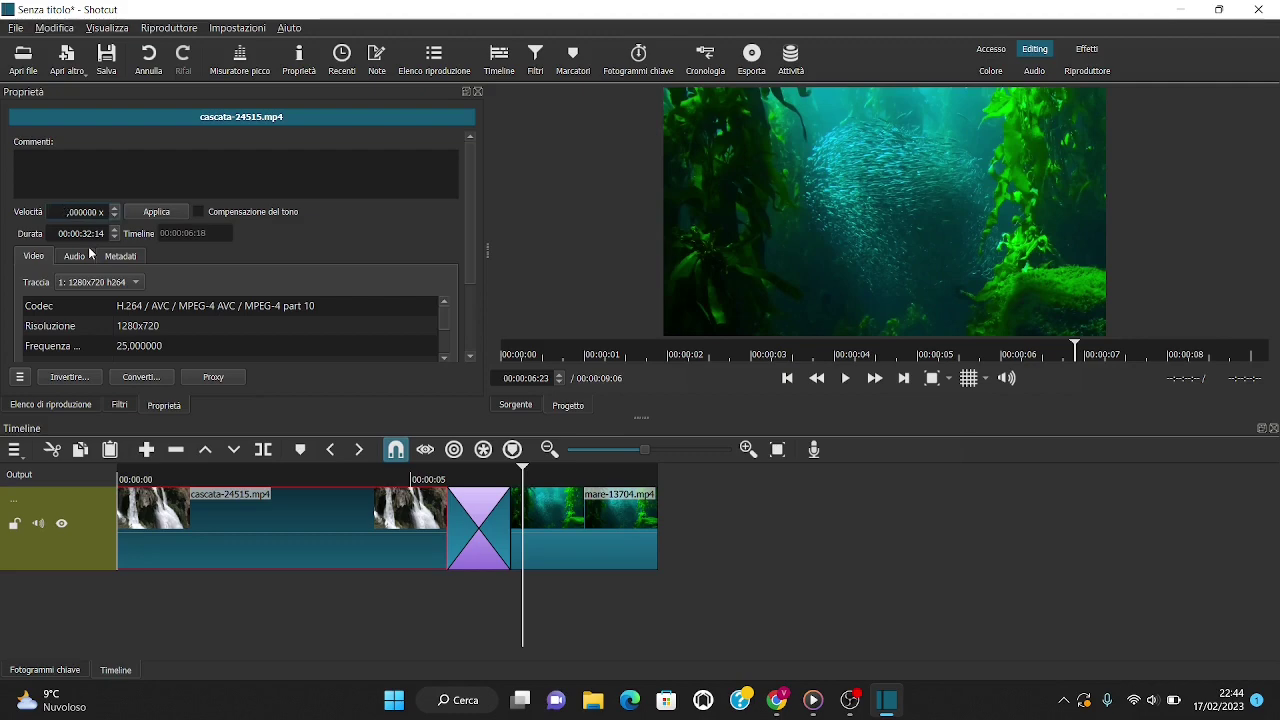
type("2")
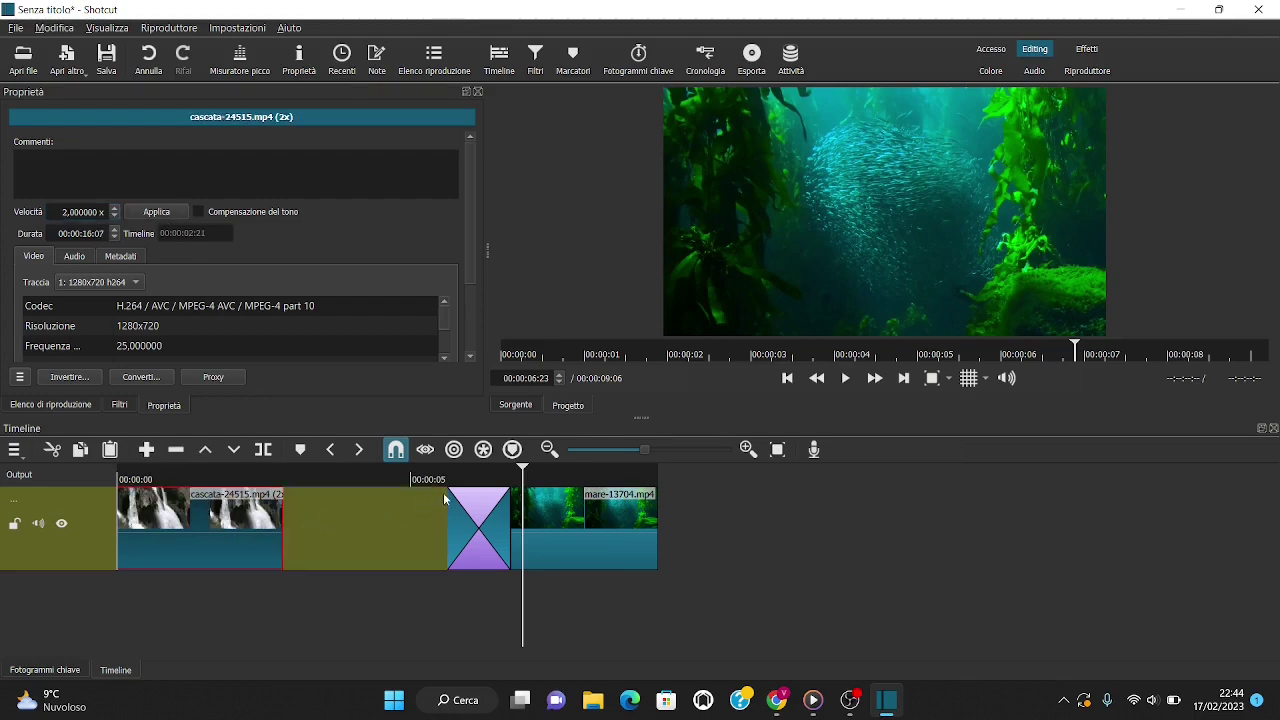
Step: Play back the sped-up waterfall clip from the start of the timeline
left_click_drag(323, 479, 111, 481)
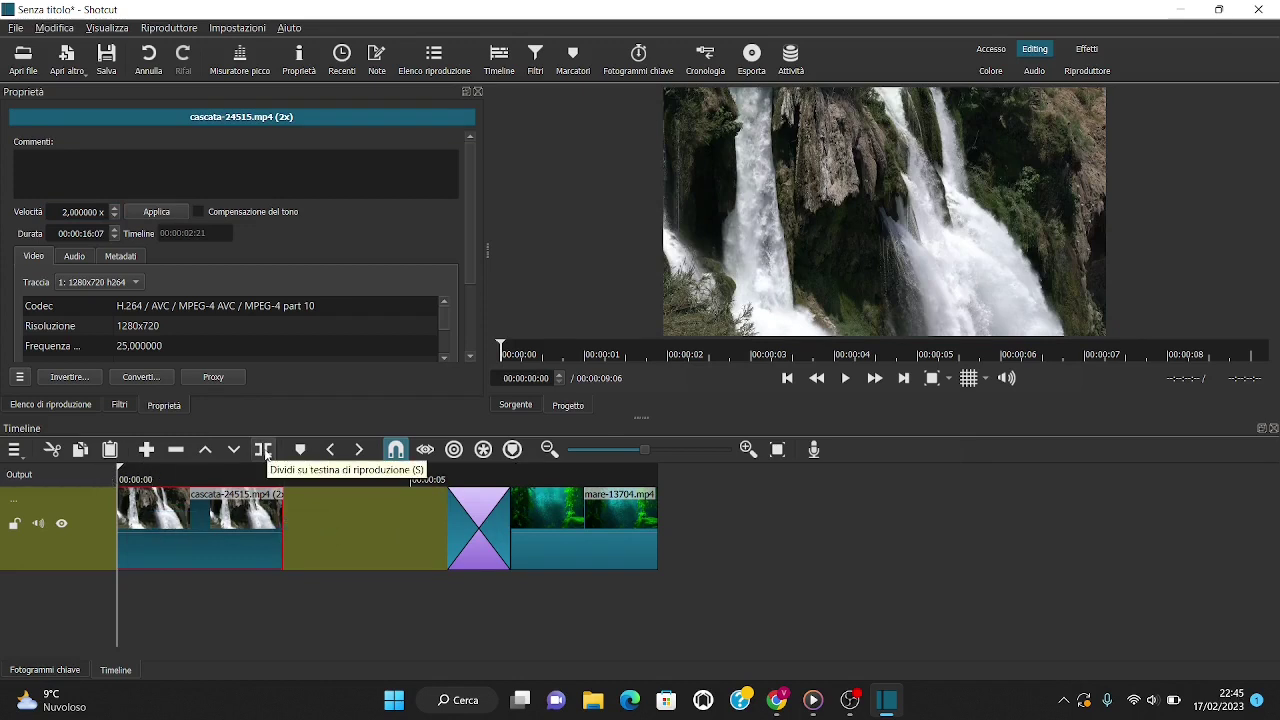
left_click(838, 381)
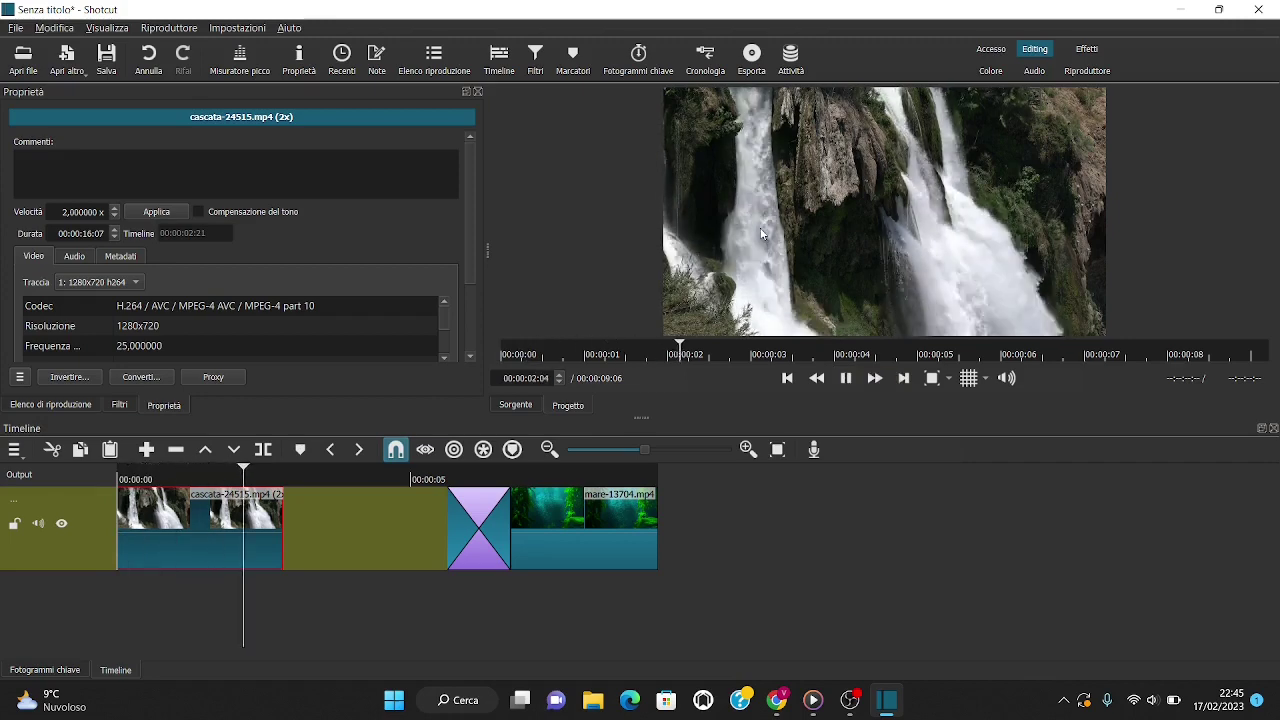
left_click(845, 378)
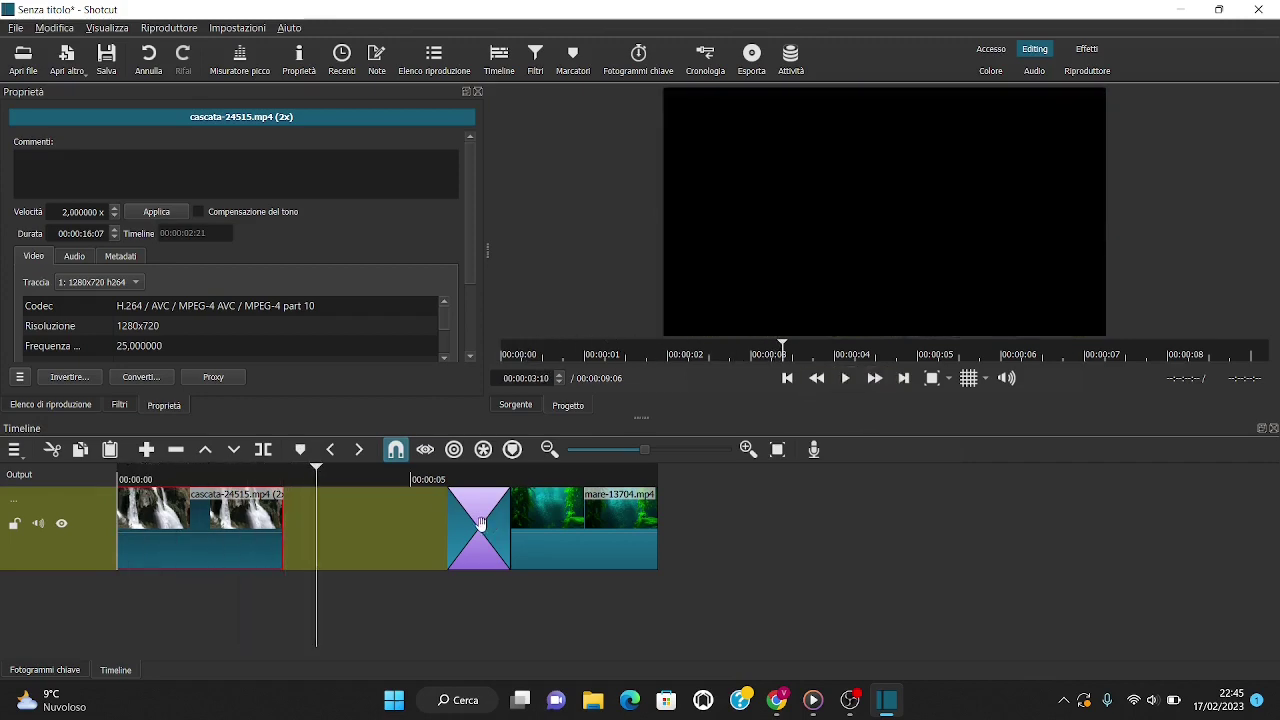
Step: Move the transition up against the end of the waterfall clip and ripple-delete the gap before mare-13704.mp4
left_click_drag(480, 524, 313, 520)
left_click(303, 517)
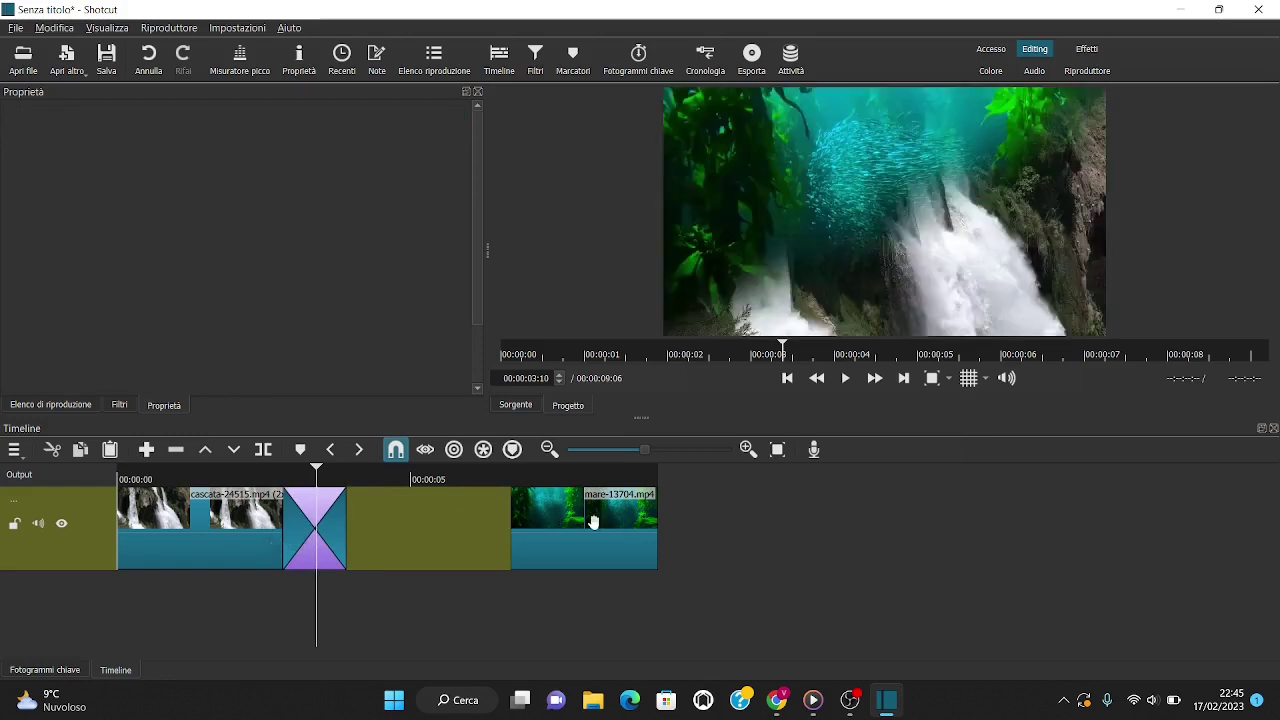
left_click_drag(540, 520, 553, 520)
right_click(390, 533)
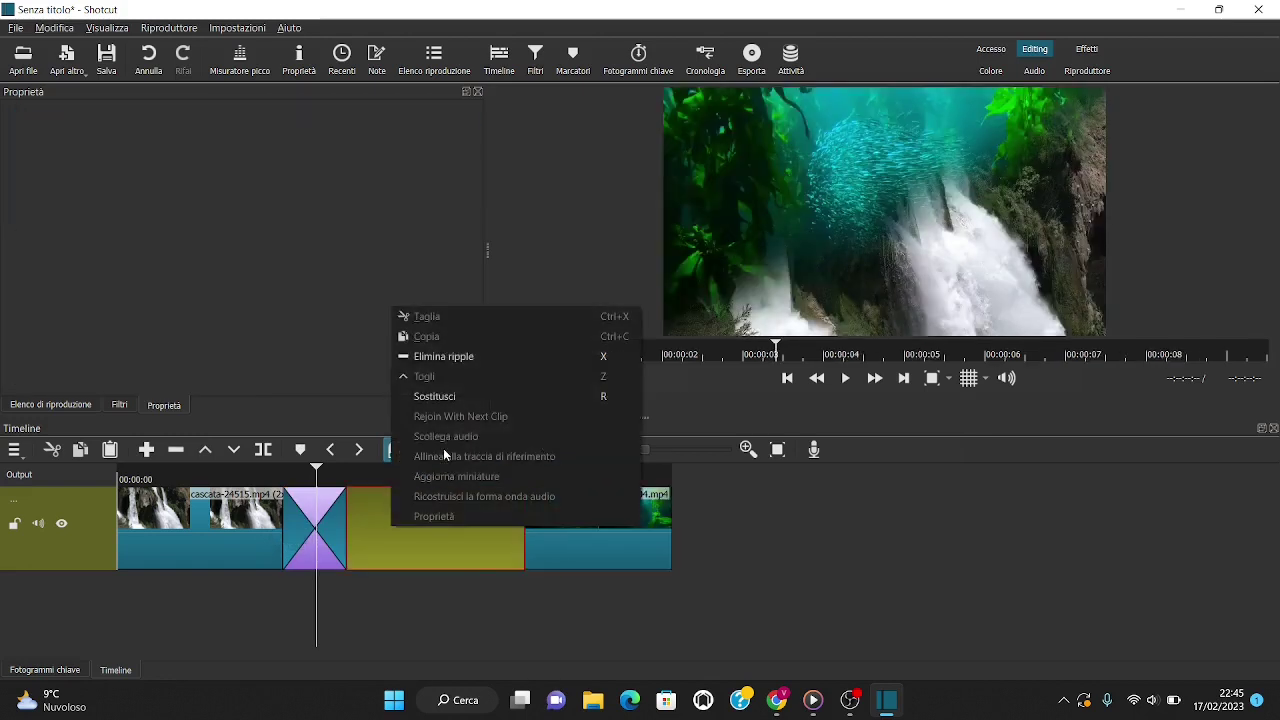
left_click(446, 358)
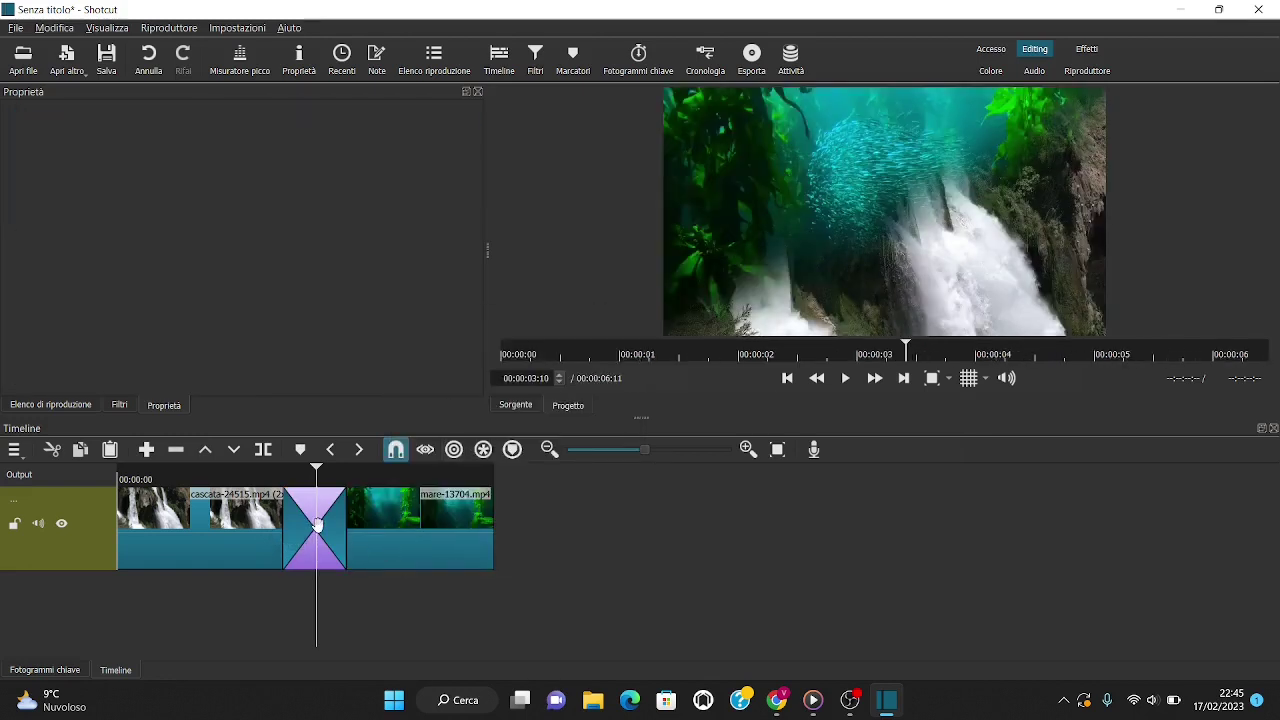
Step: Play back the timeline from the middle of the waterfall clip through the transition into the sea clip
left_click(220, 530)
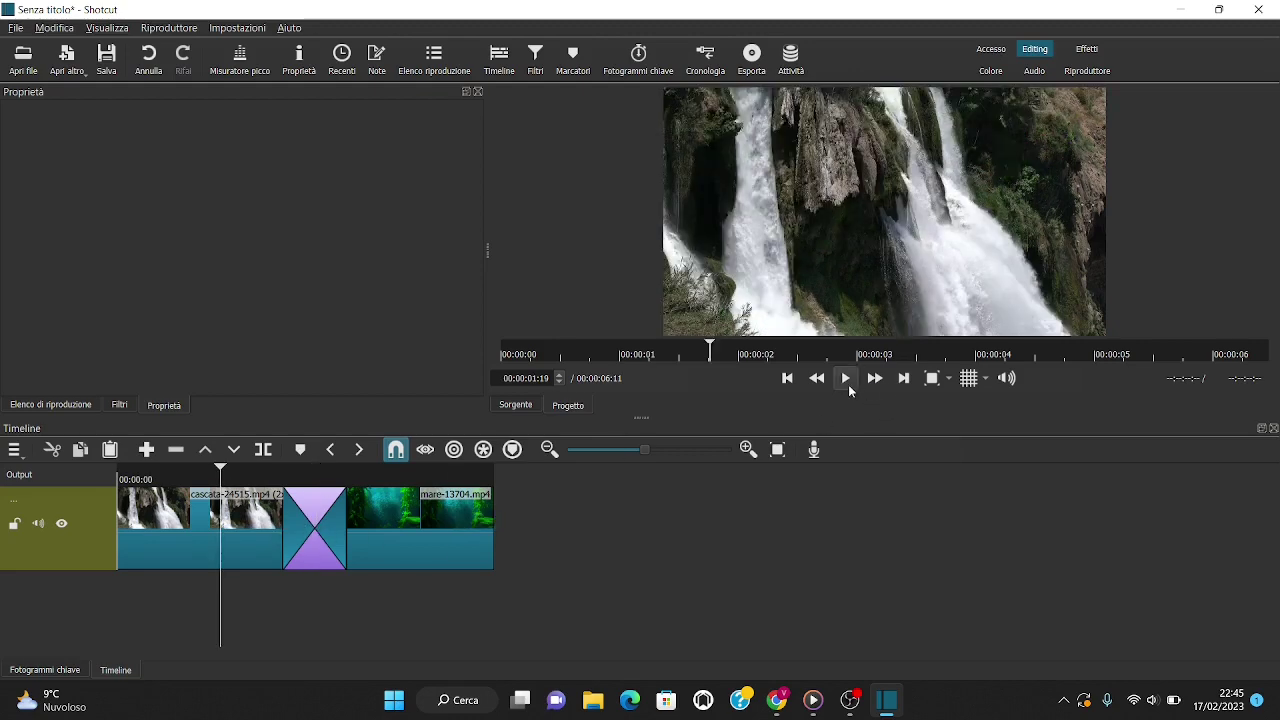
left_click(846, 379)
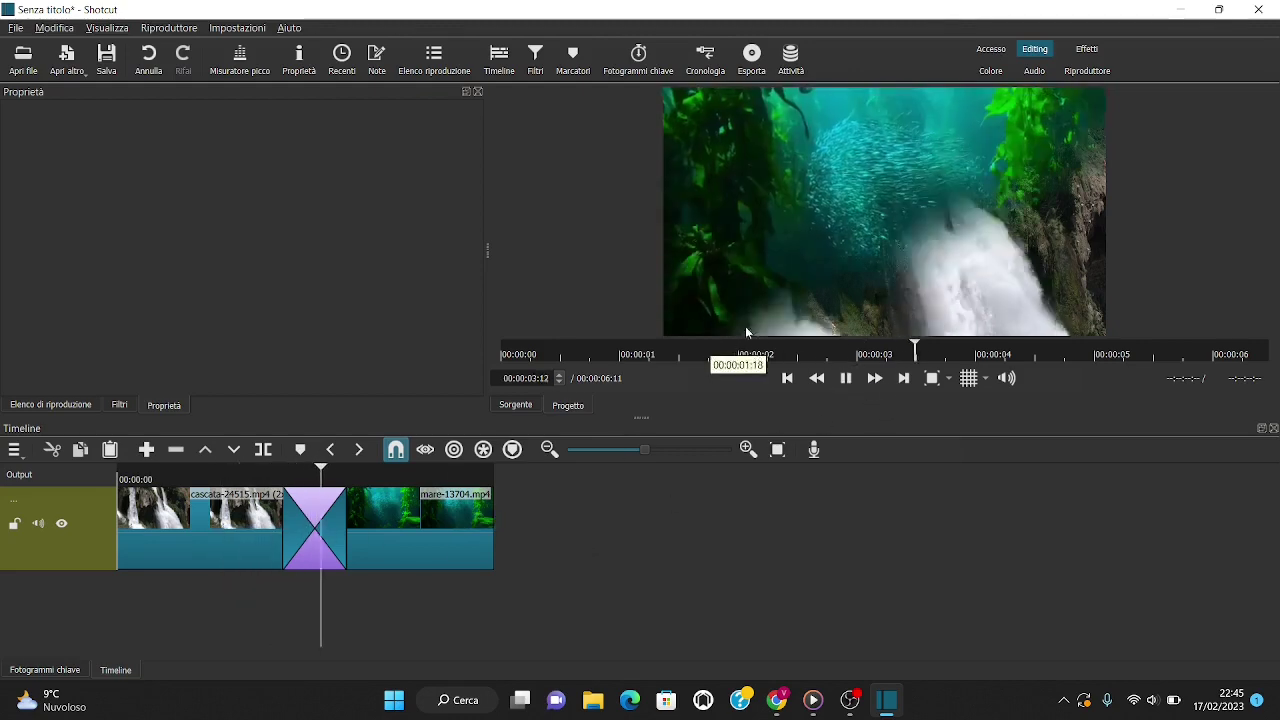
left_click(846, 378)
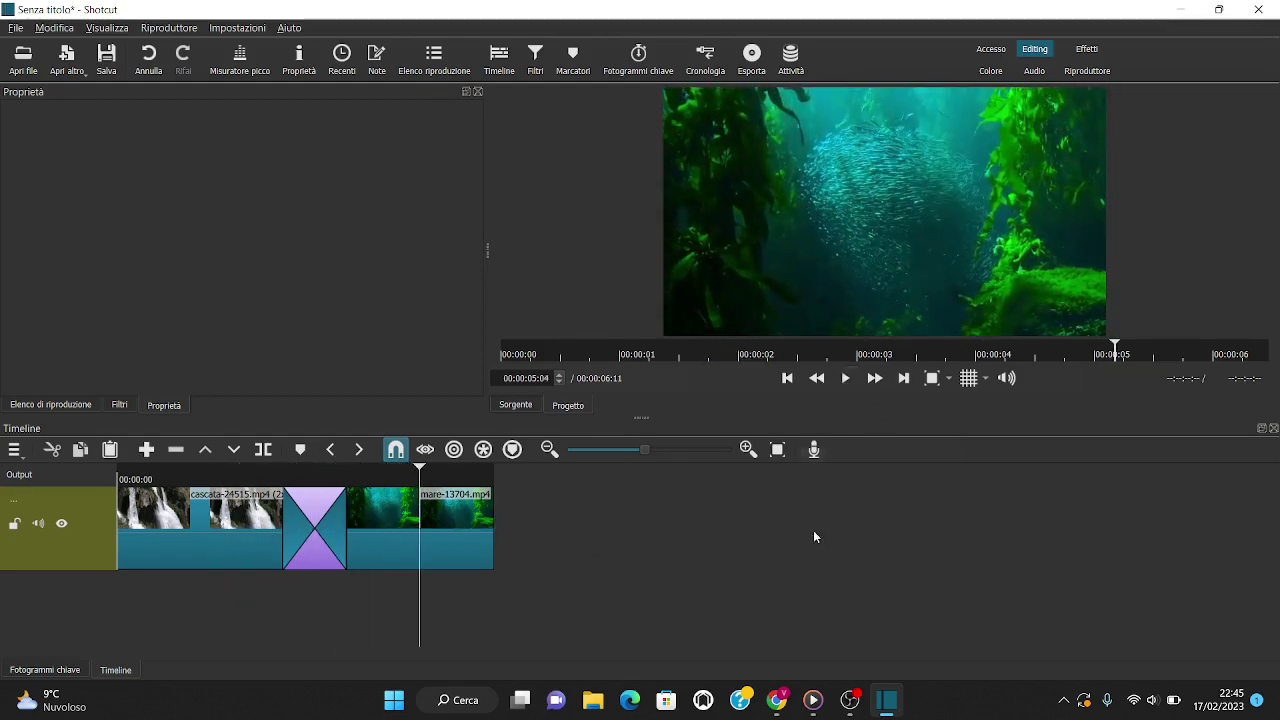
Step: Add a second video track above the existing one on the timeline
right_click(97, 553)
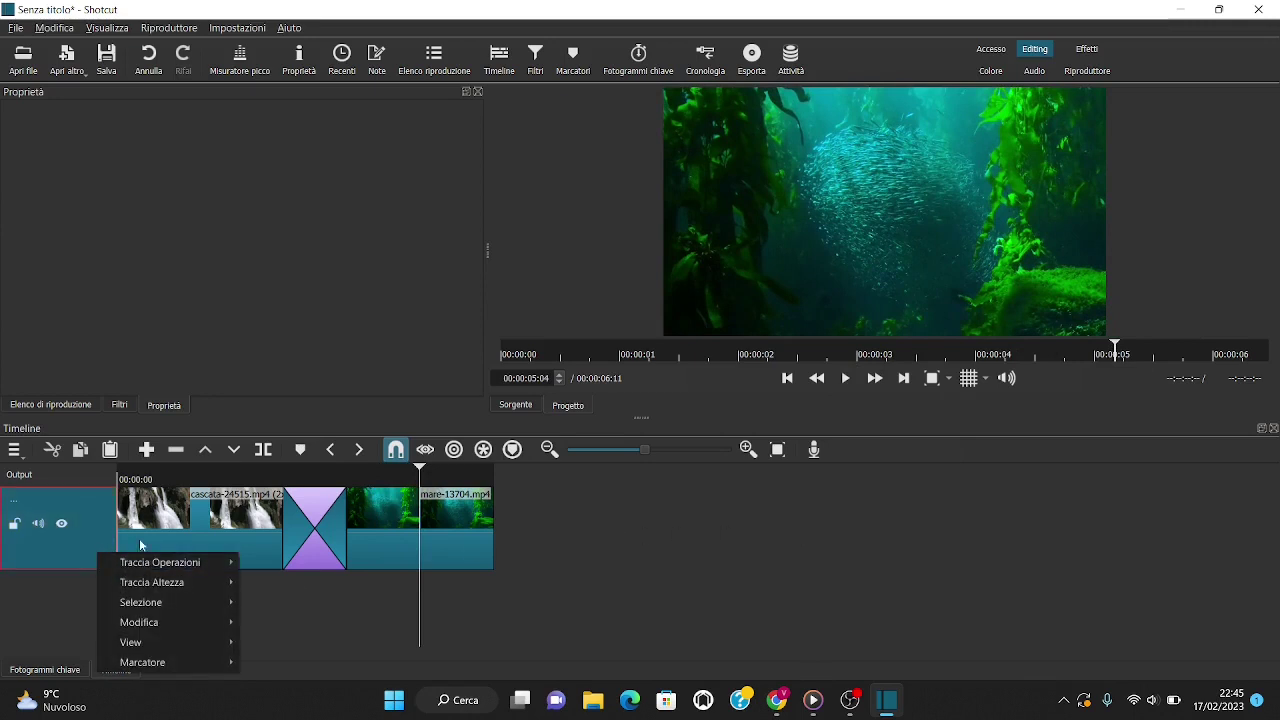
mouse_move(154, 566)
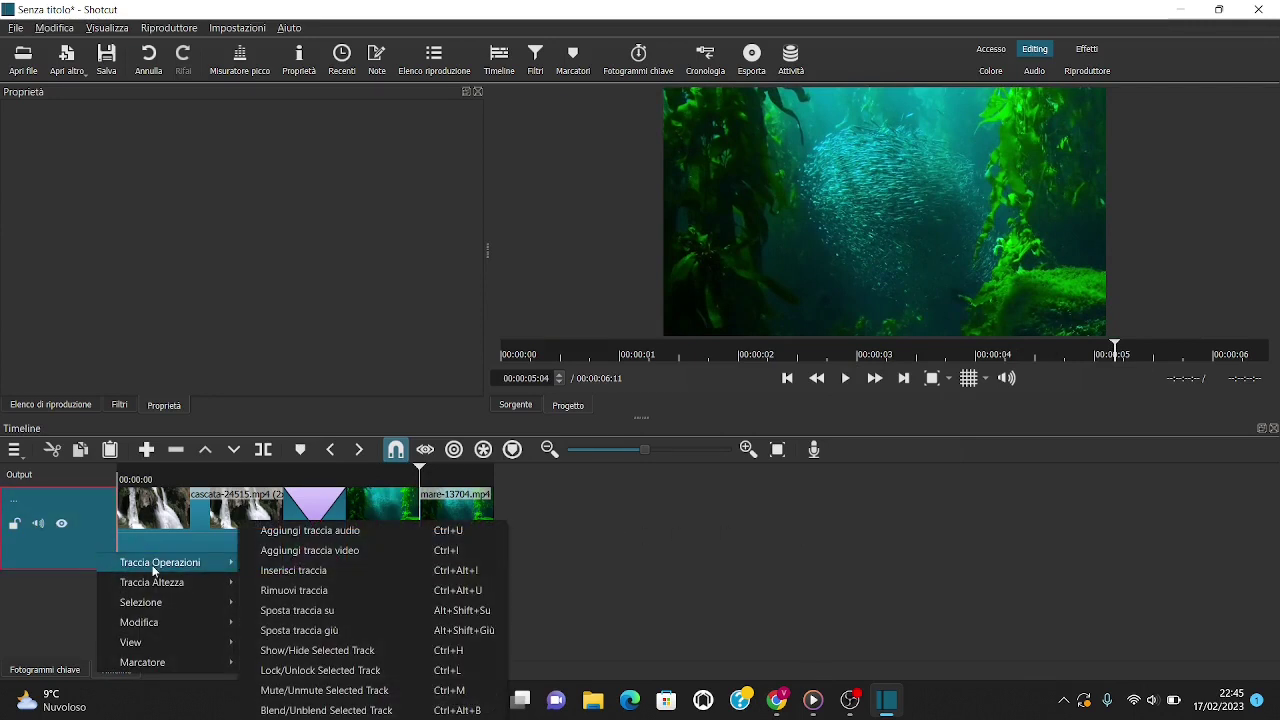
left_click(337, 551)
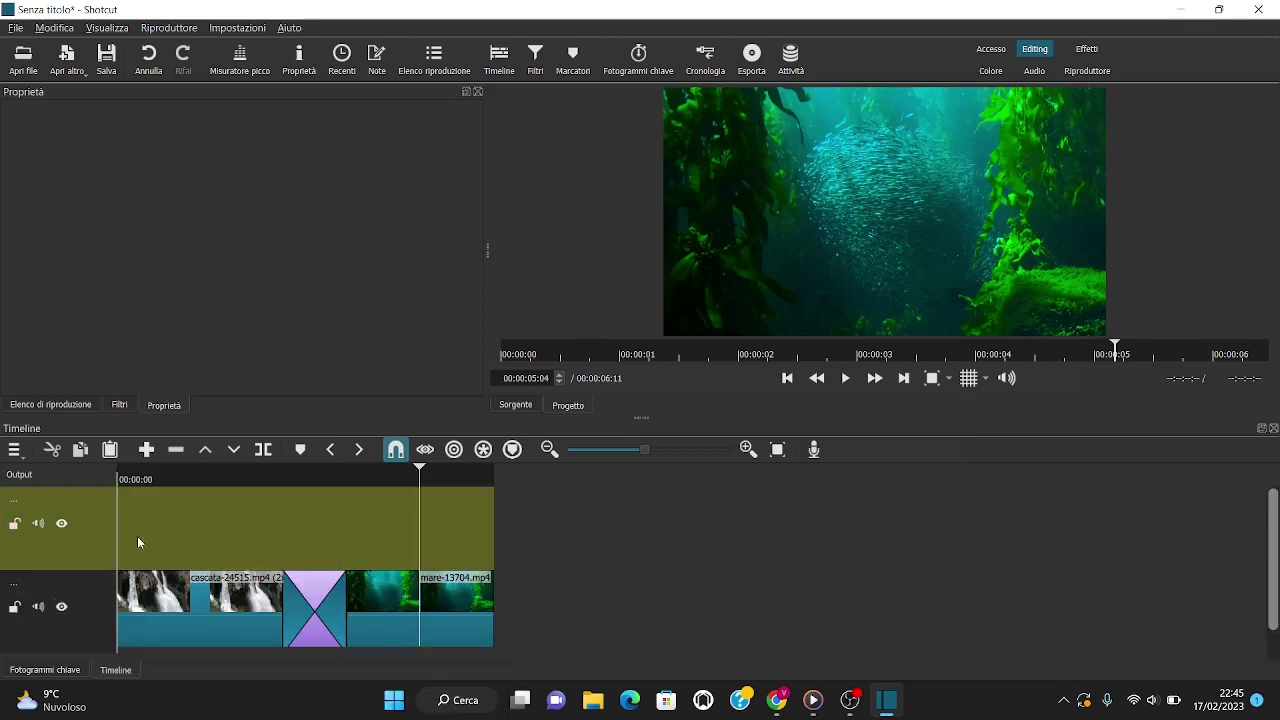
Step: Trim montagne-59291.mp4 to a 00:00:06:10 section starting at 00:00:05:20 and place it on the new track, overlapping the end of the sea clip
left_click(62, 406)
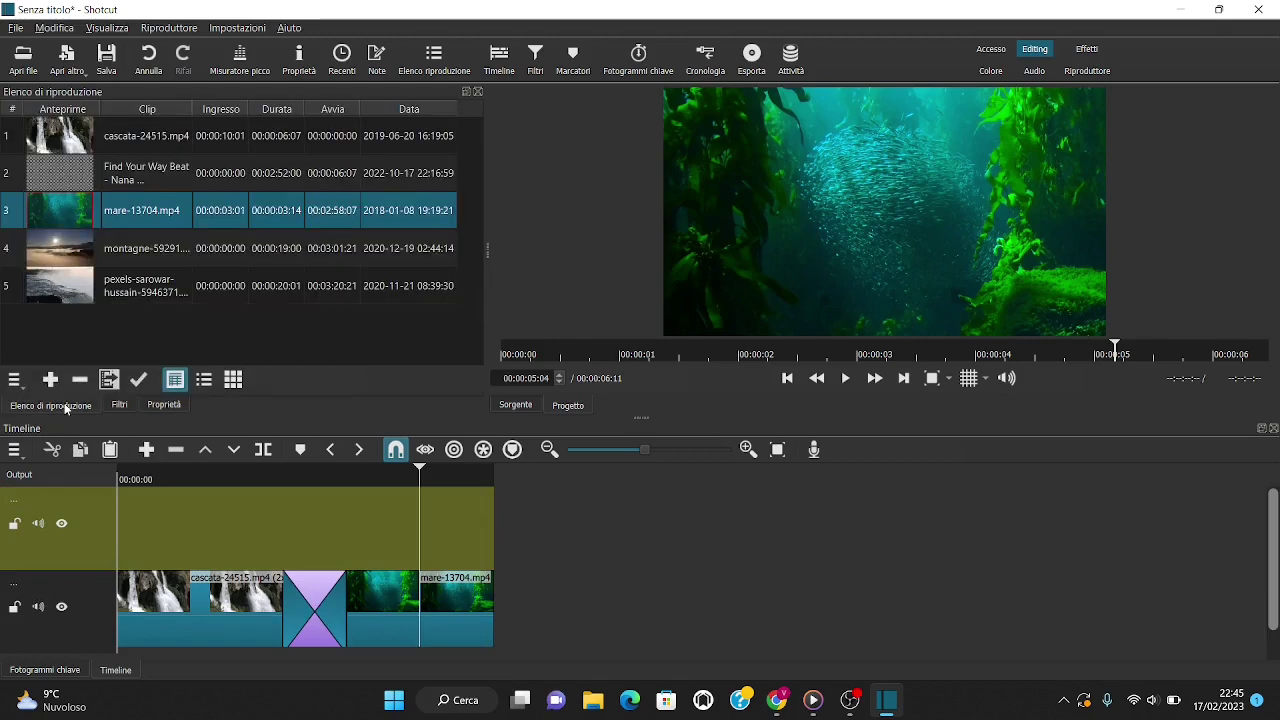
double_click(128, 250)
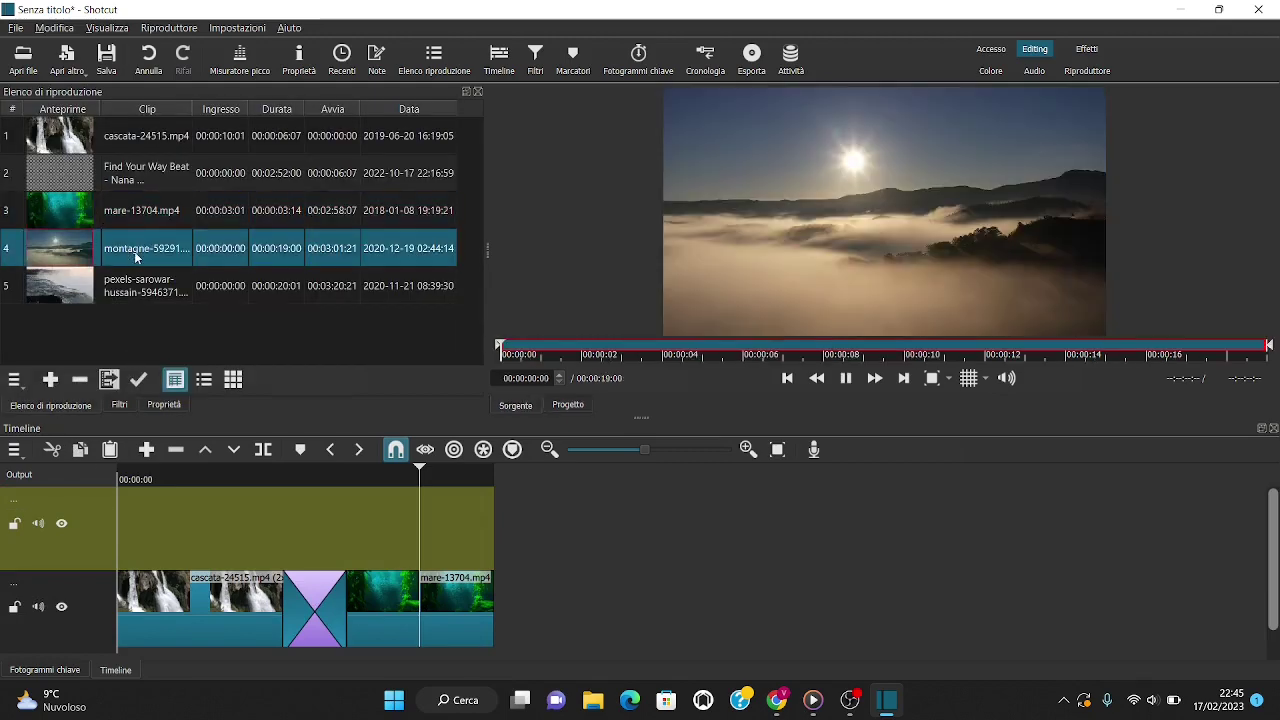
left_click(845, 378)
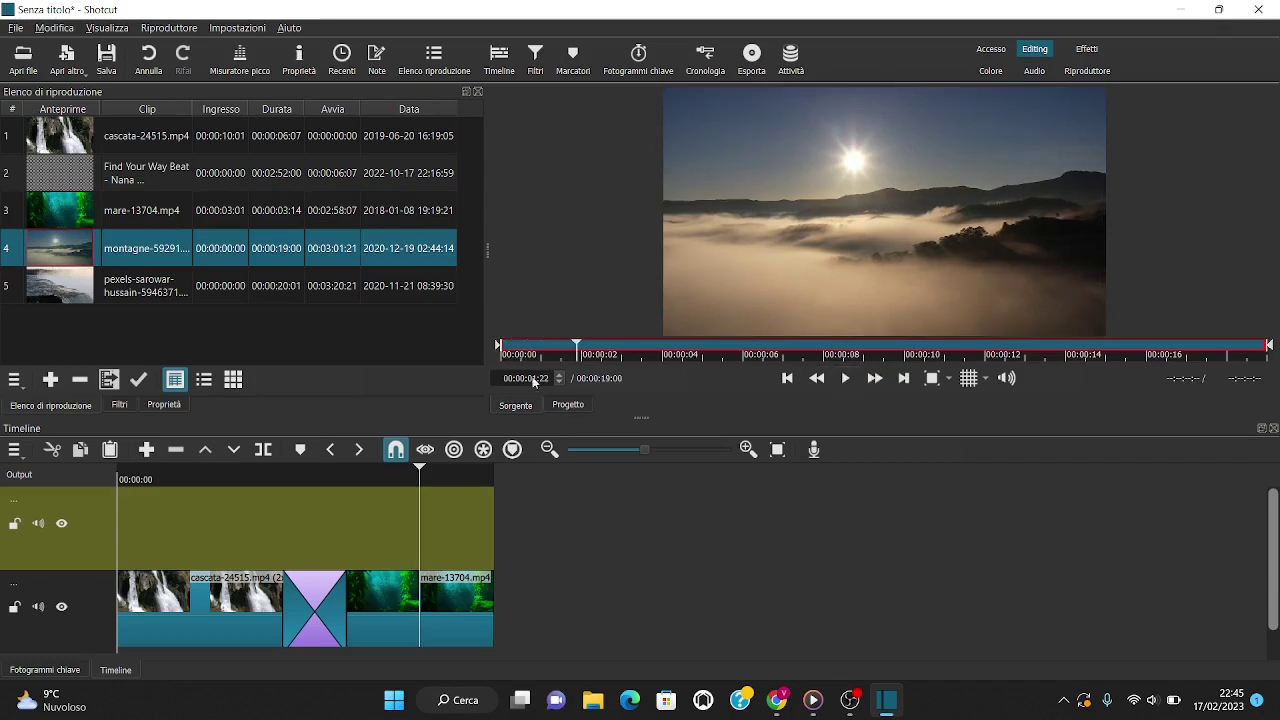
left_click_drag(500, 345, 732, 346)
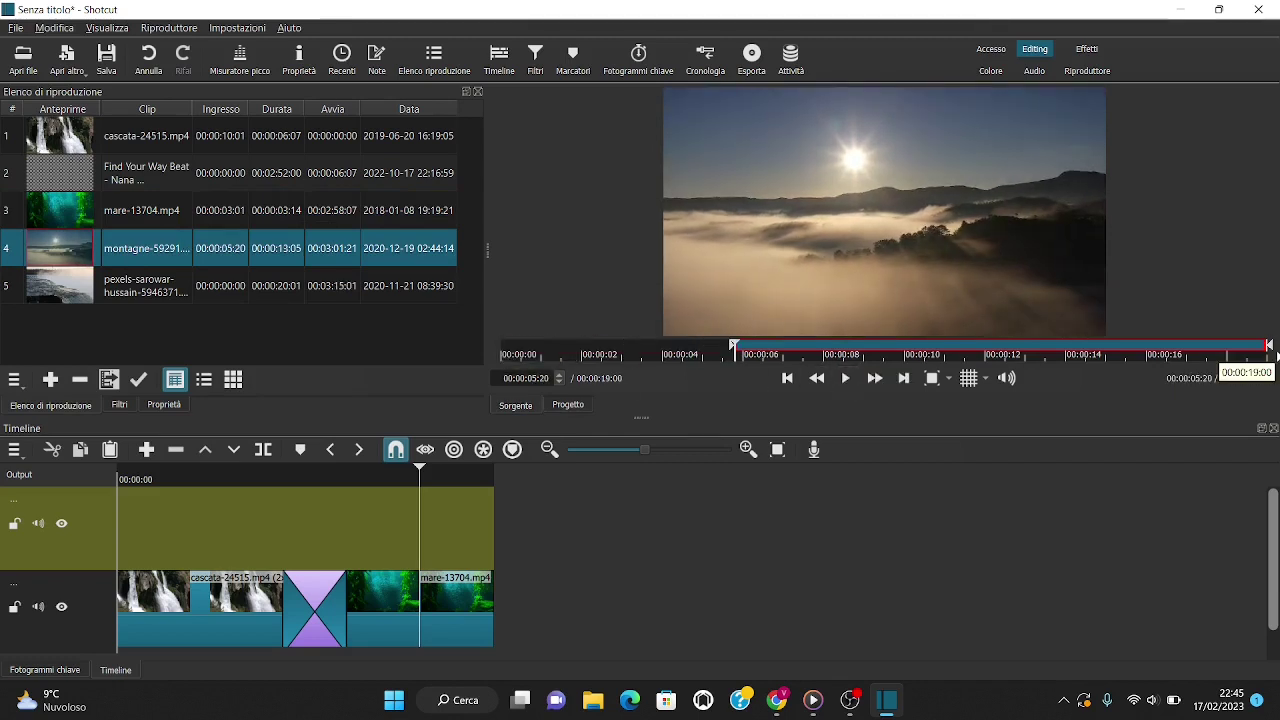
left_click_drag(1268, 346, 991, 347)
mouse_move(890, 240)
left_mouse_down()
mouse_move(760, 410)
mouse_move(392, 522)
mouse_move(356, 521)
mouse_move(388, 521)
left_mouse_up()
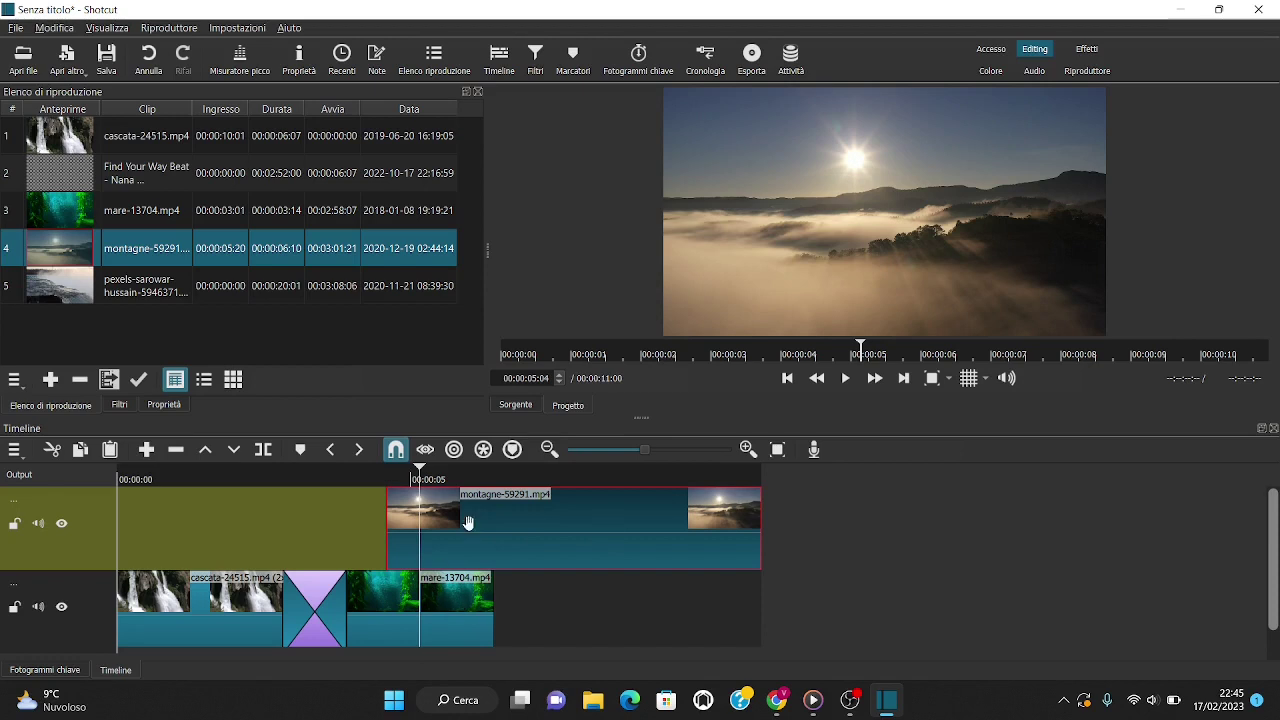
Step: Play back the timeline from the end of the transition through the sea clip into the overlapping mountain clip
left_click(347, 474)
left_click(845, 378)
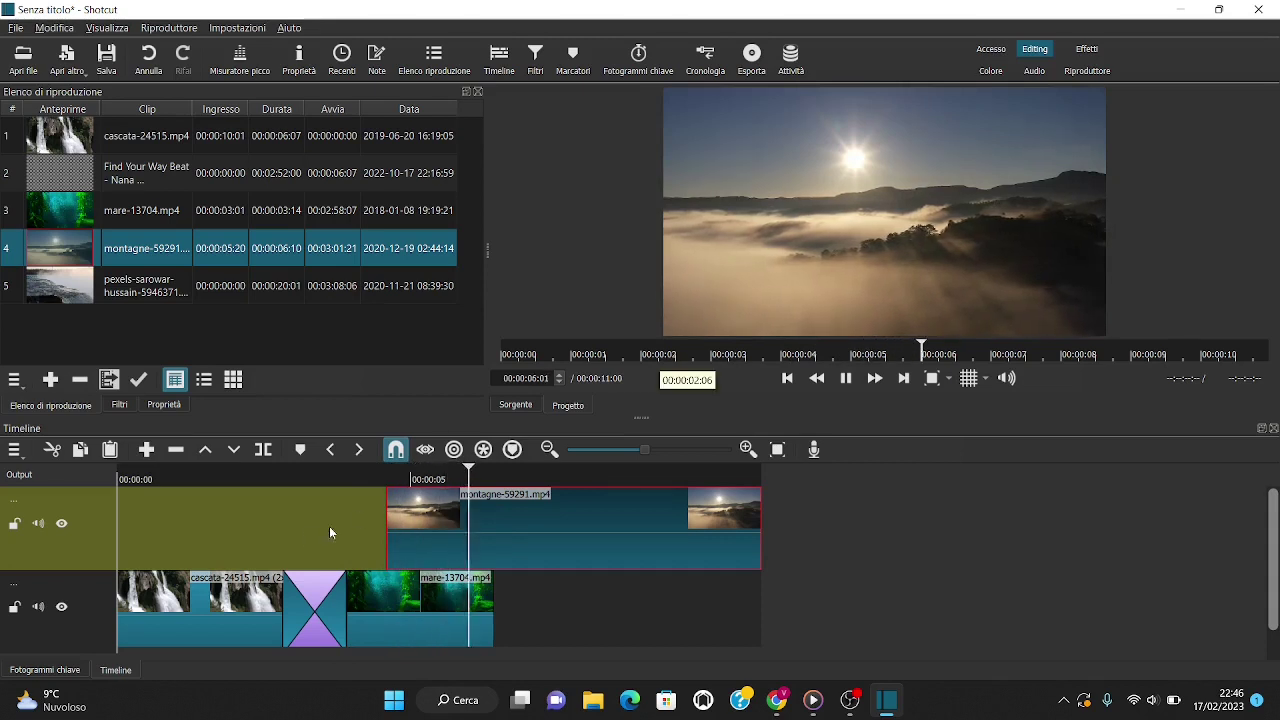
left_click(845, 378)
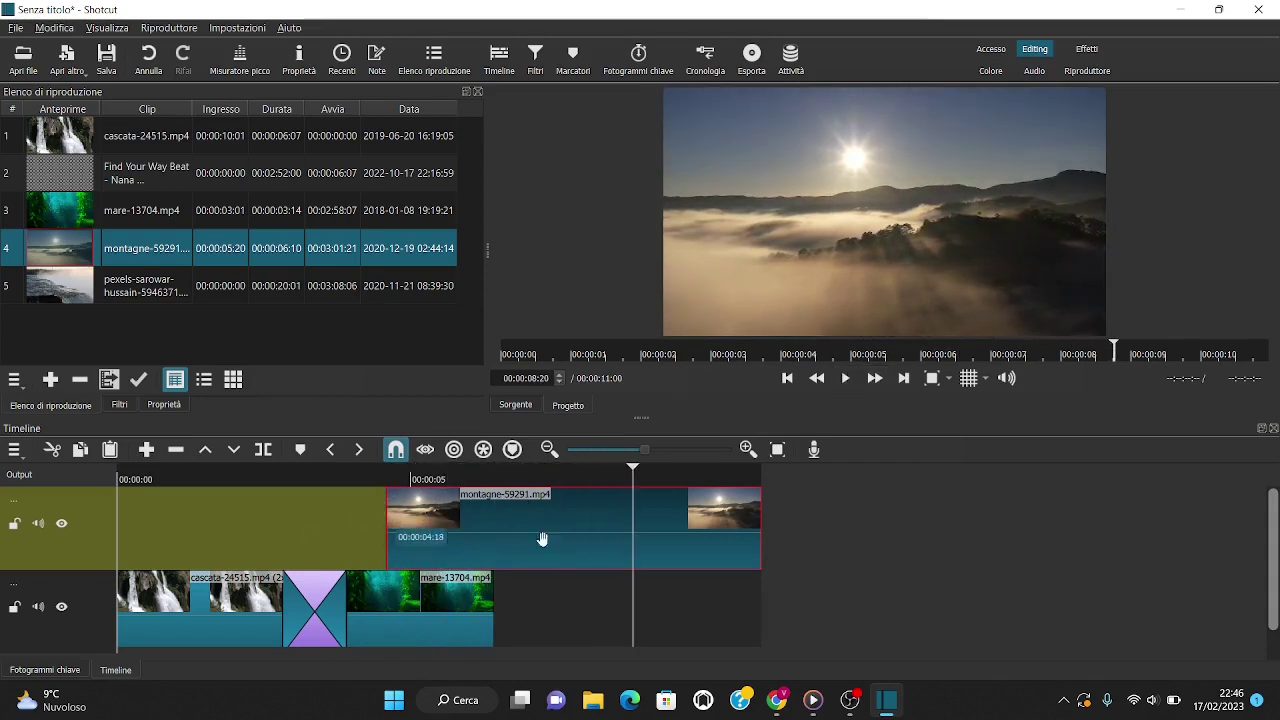
Step: Shorten the mountain clip on the upper track from its end to 00:00:04:01 and return the playhead to the transition's end
left_click_drag(759, 531, 622, 531)
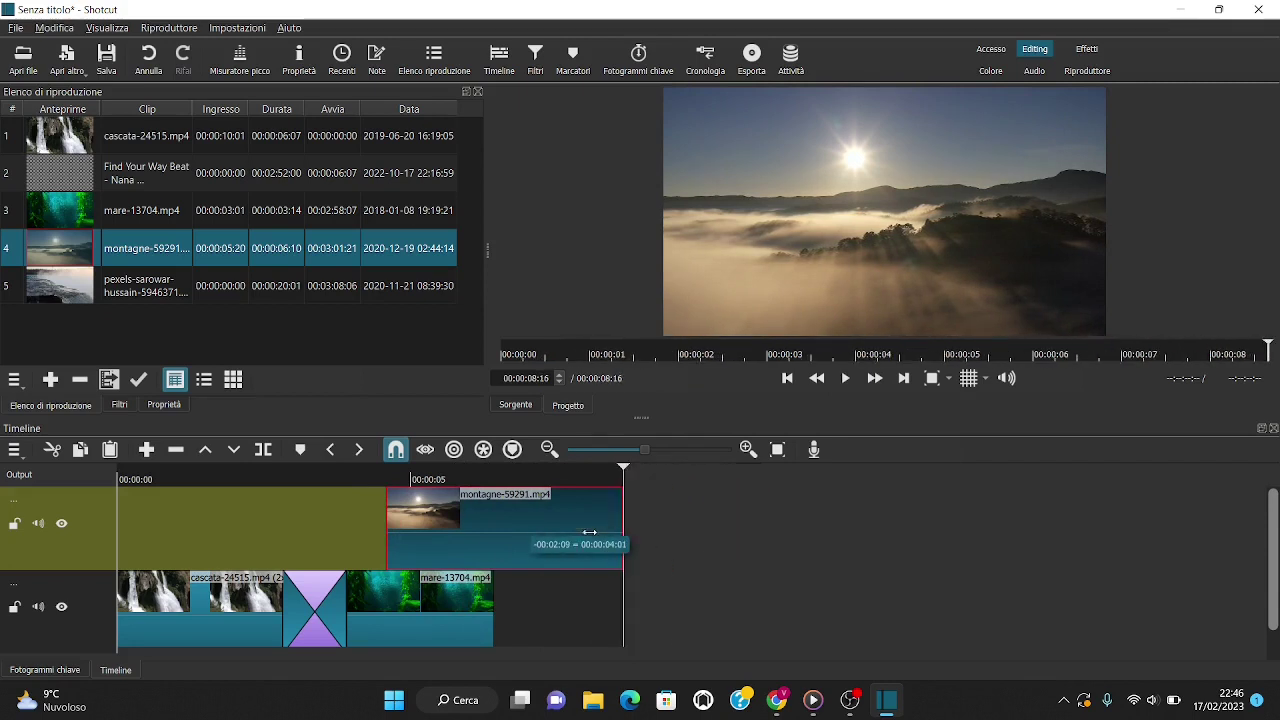
left_click(346, 474)
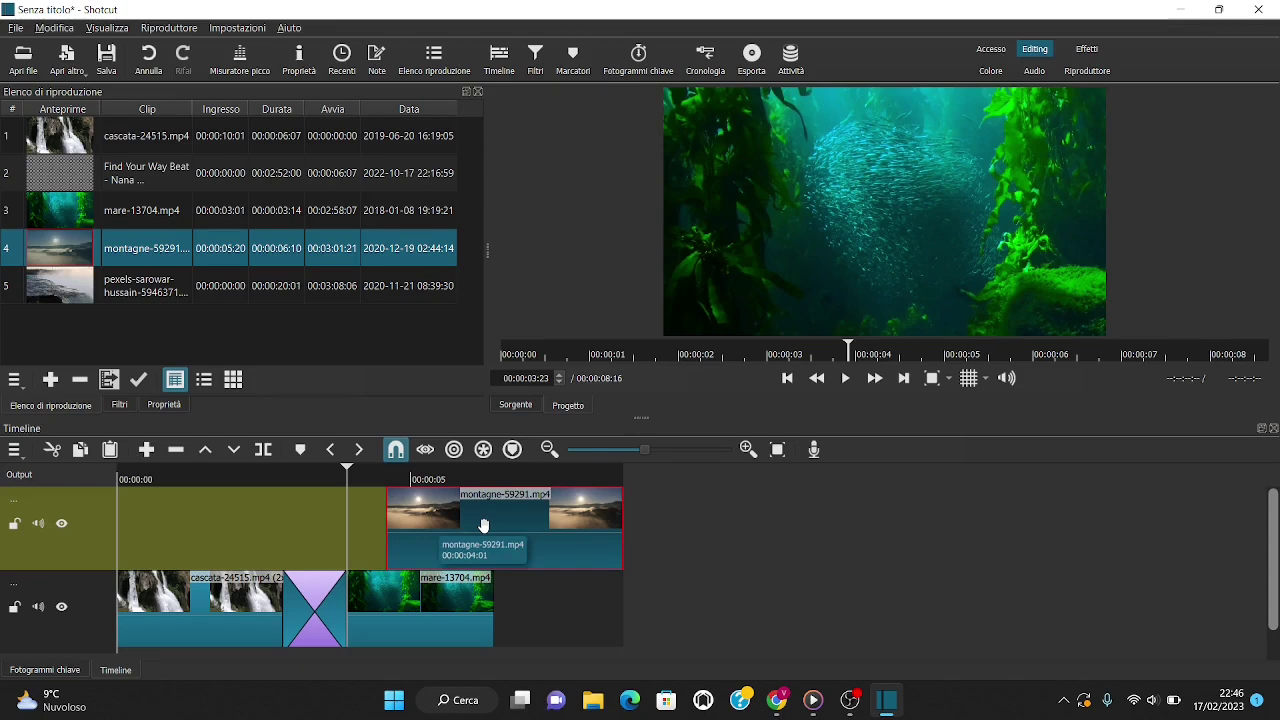
Step: Add a third video track above the mountain clip's track and look through the available track operations
left_click_drag(484, 525, 485, 533)
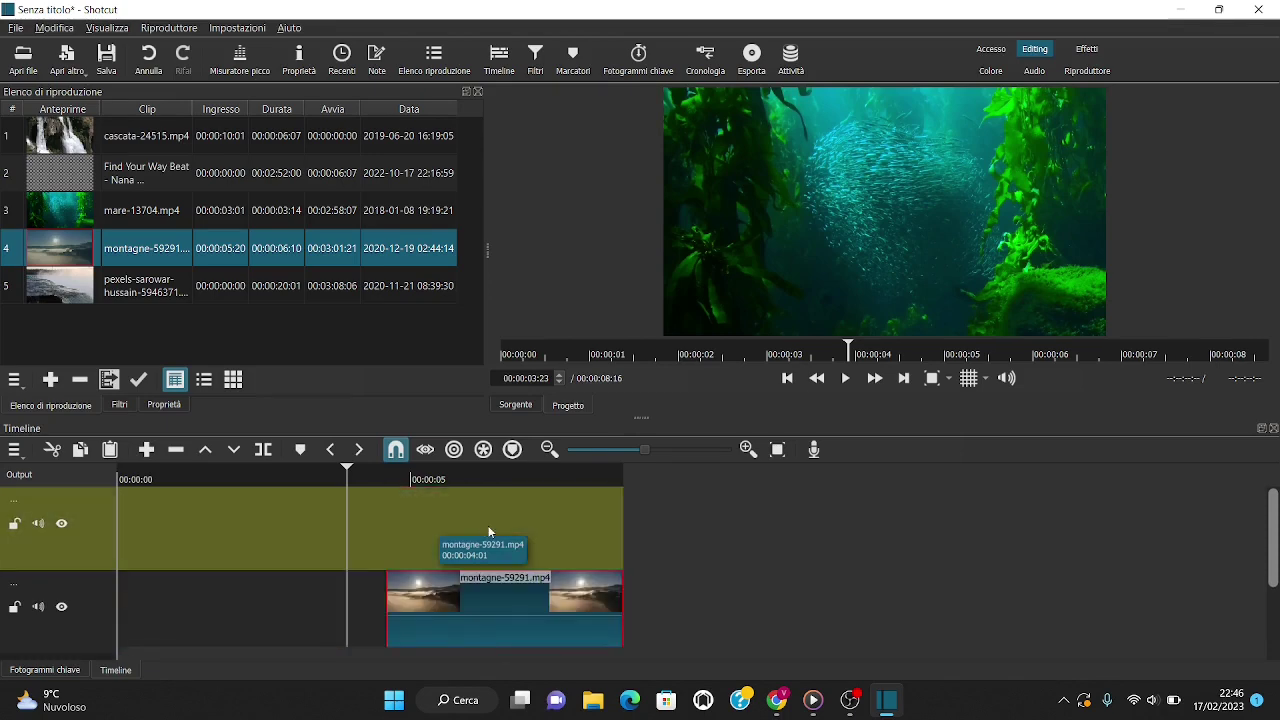
right_click(102, 557)
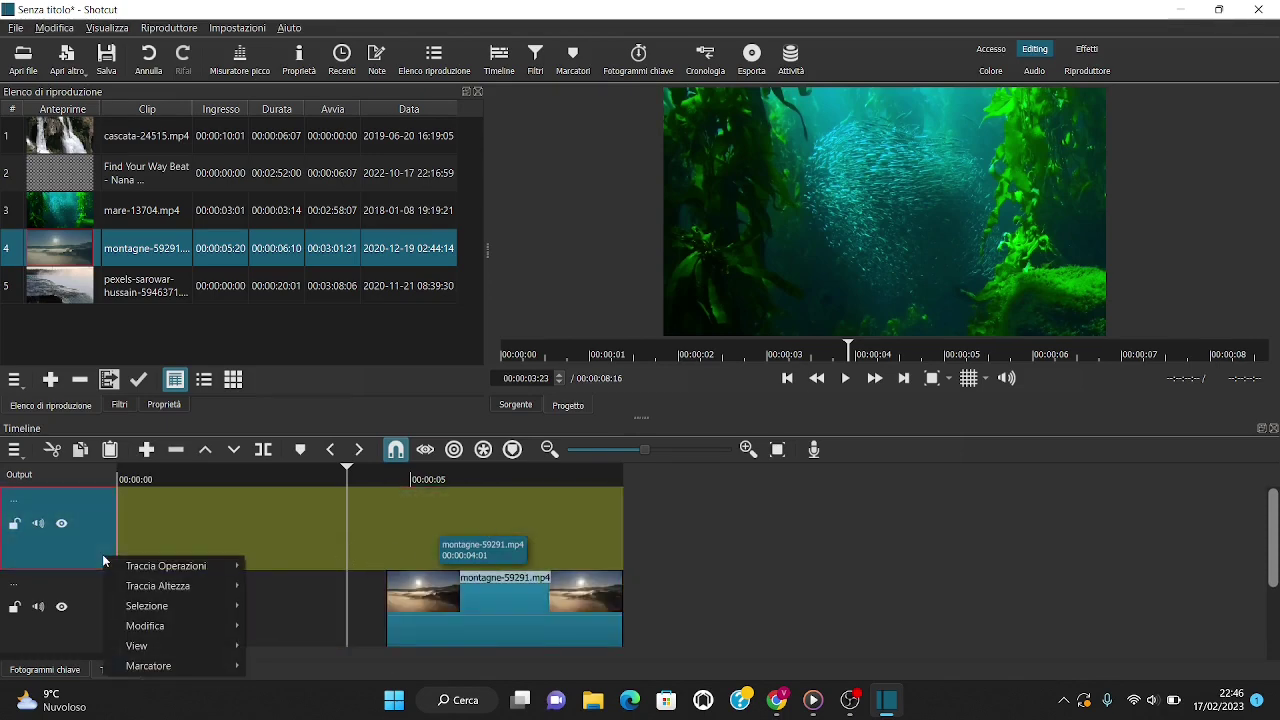
mouse_move(163, 570)
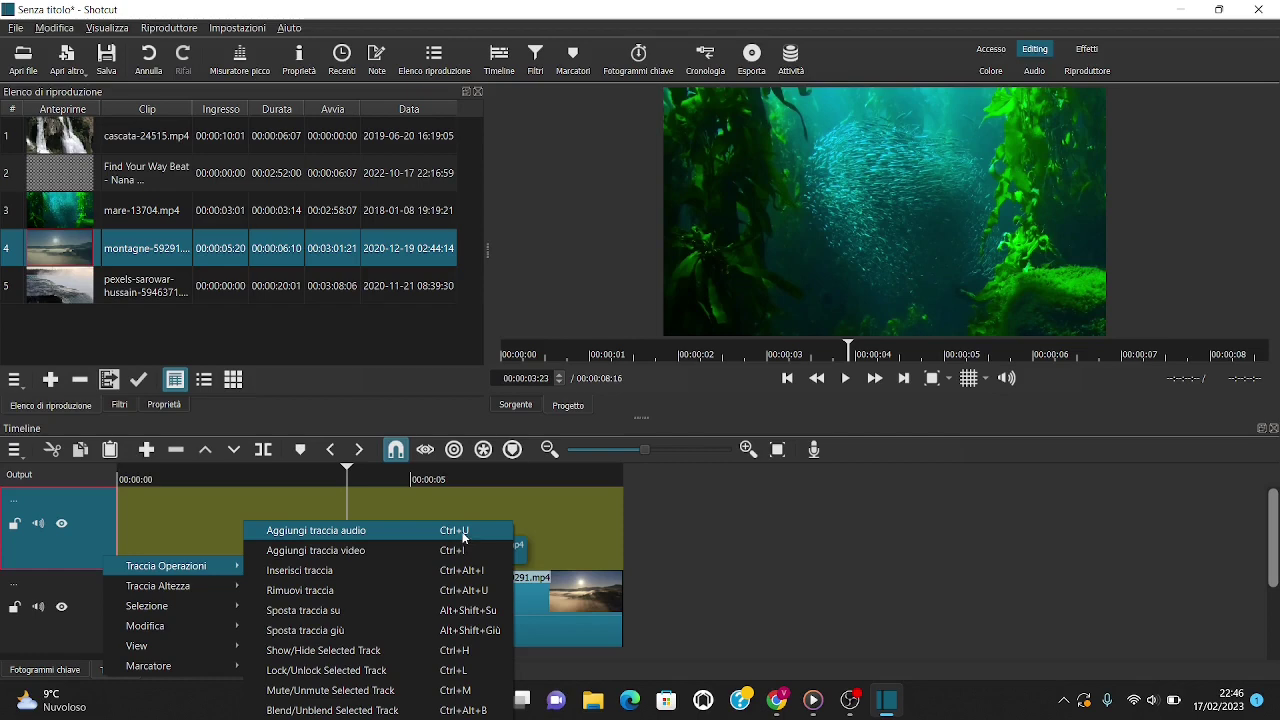
left_click(768, 540)
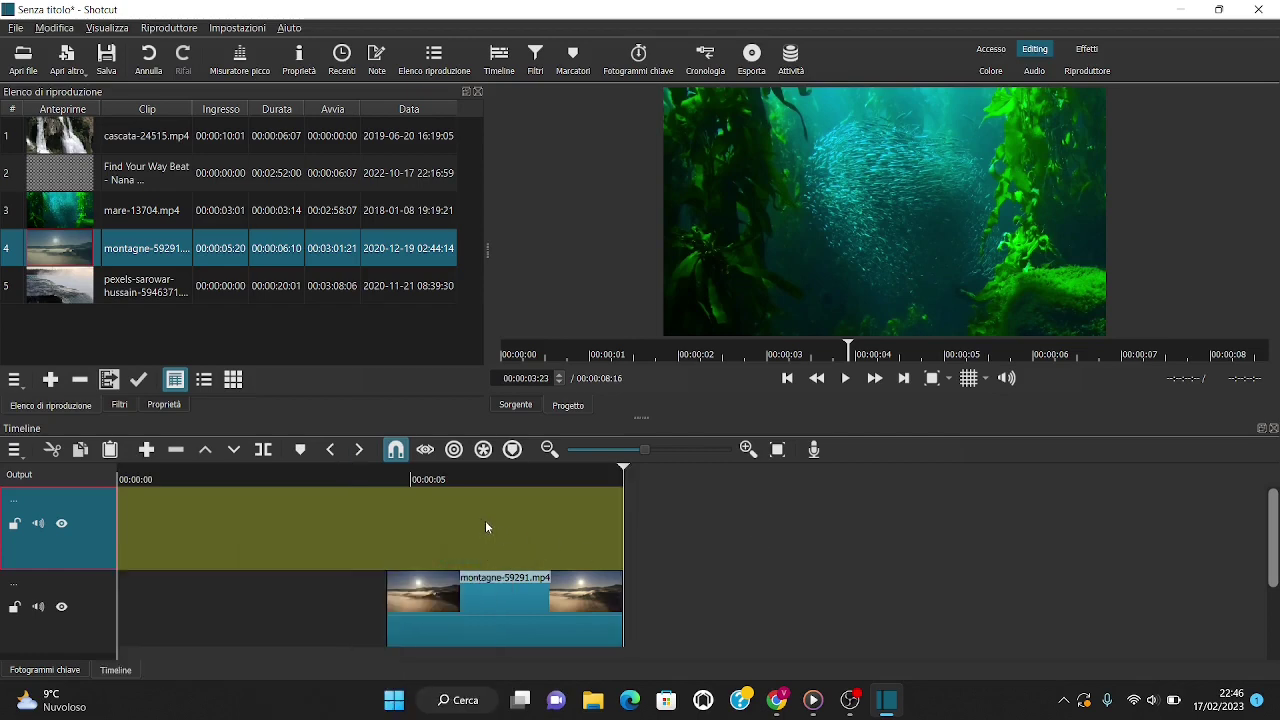
Step: Preview the pexels river clip from the playlist and place it on the top track, overlapping the mountain clip from about 00:00:05:20
double_click(73, 291)
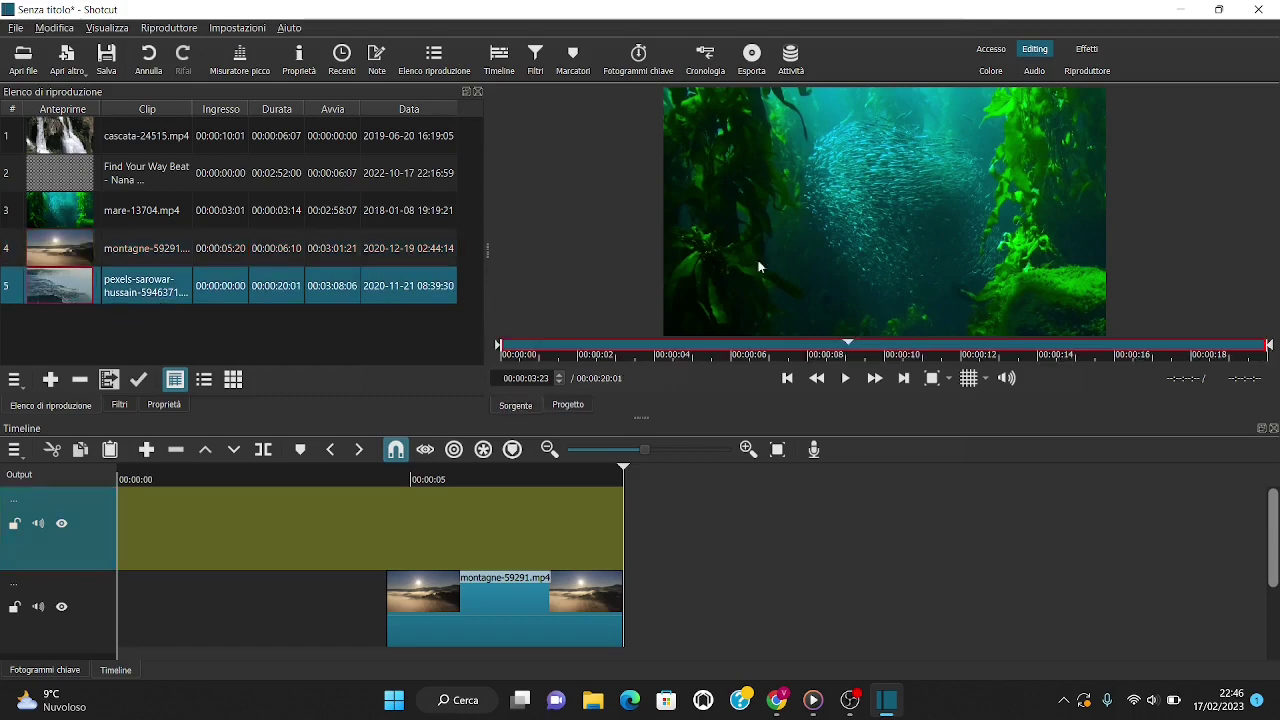
left_click(885, 256)
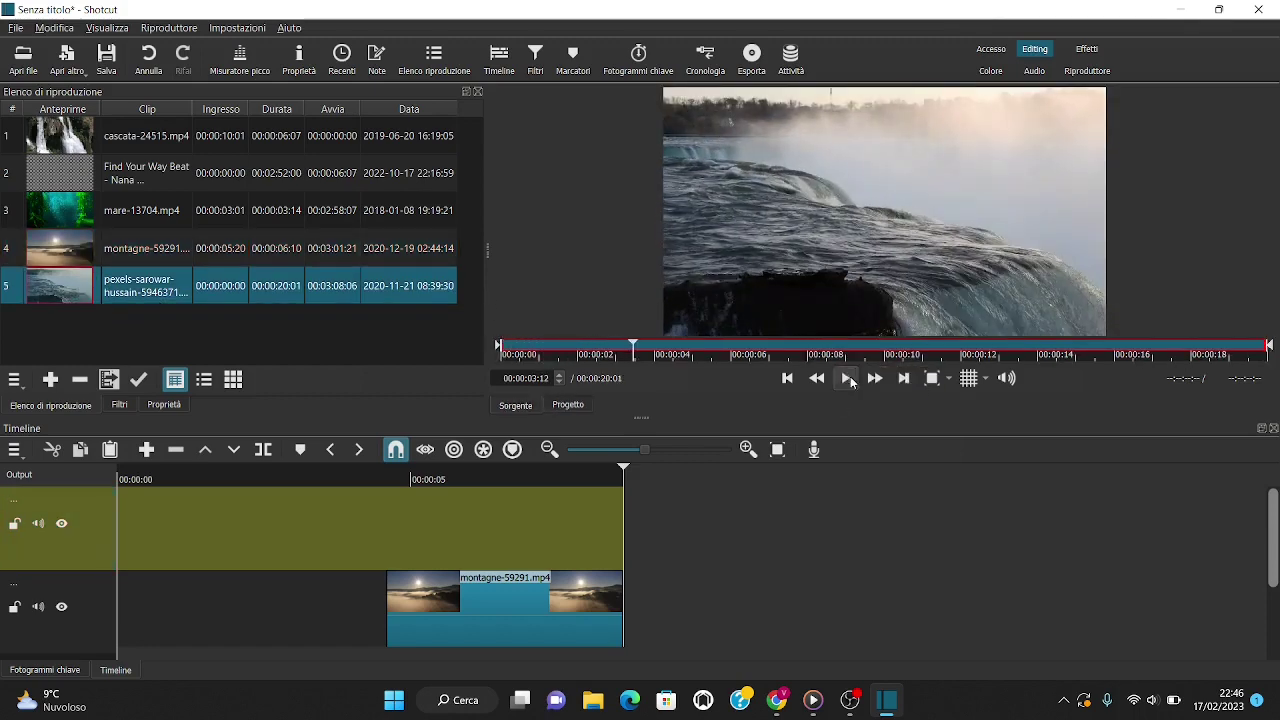
left_click(850, 322)
left_click_drag(860, 300, 459, 510)
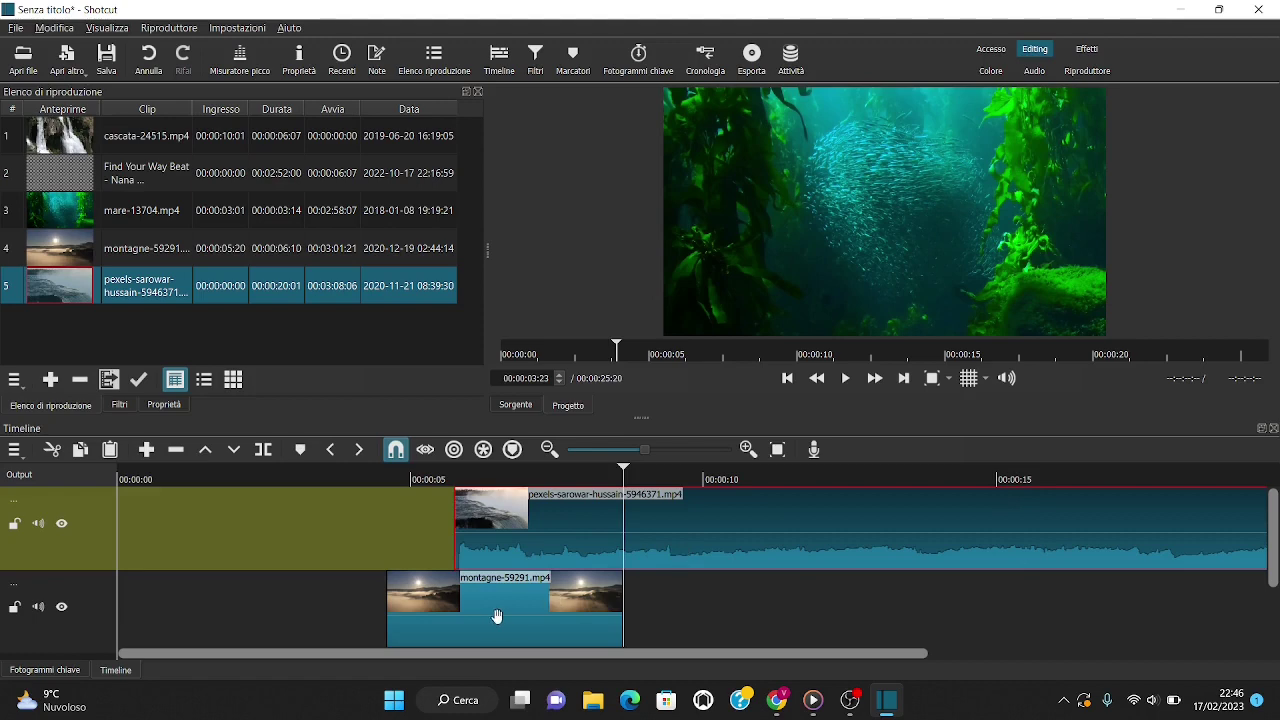
Step: Fit the whole project in the timeline and shorten the pexels river clip from its end to 00:00:06:09
scroll(1276, 513, "down", 1)
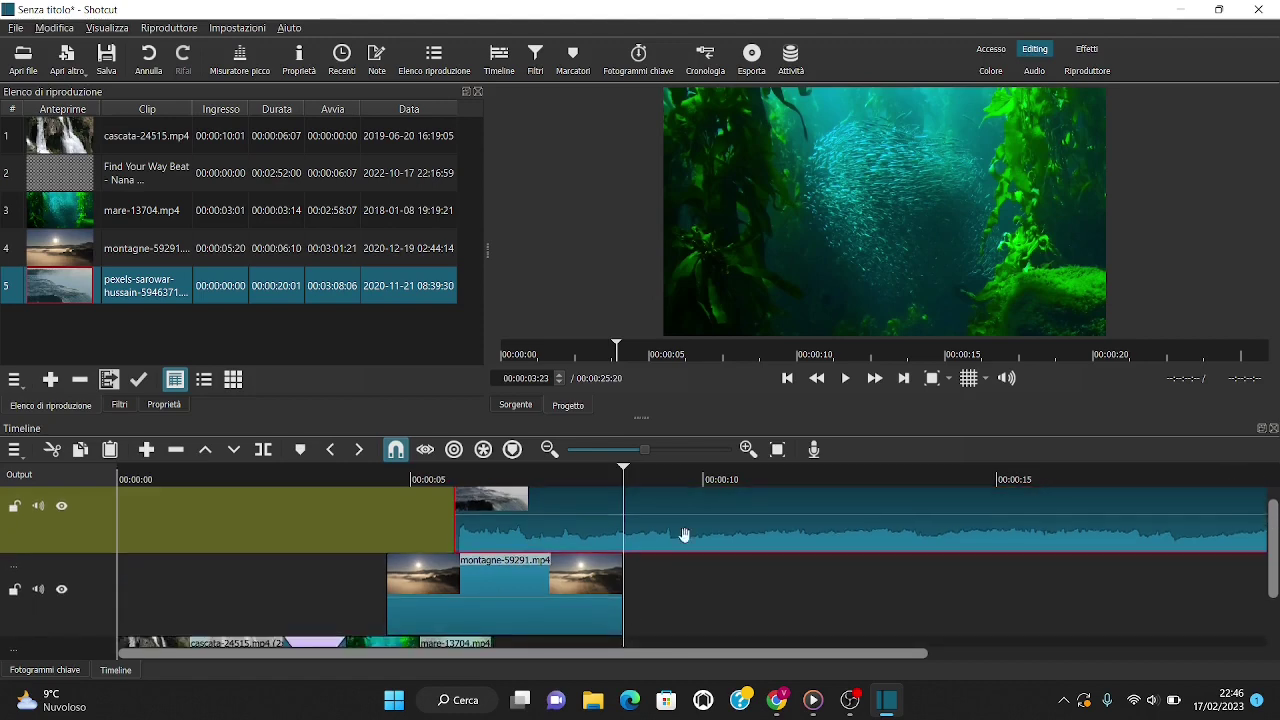
scroll(1274, 560, "up", 1)
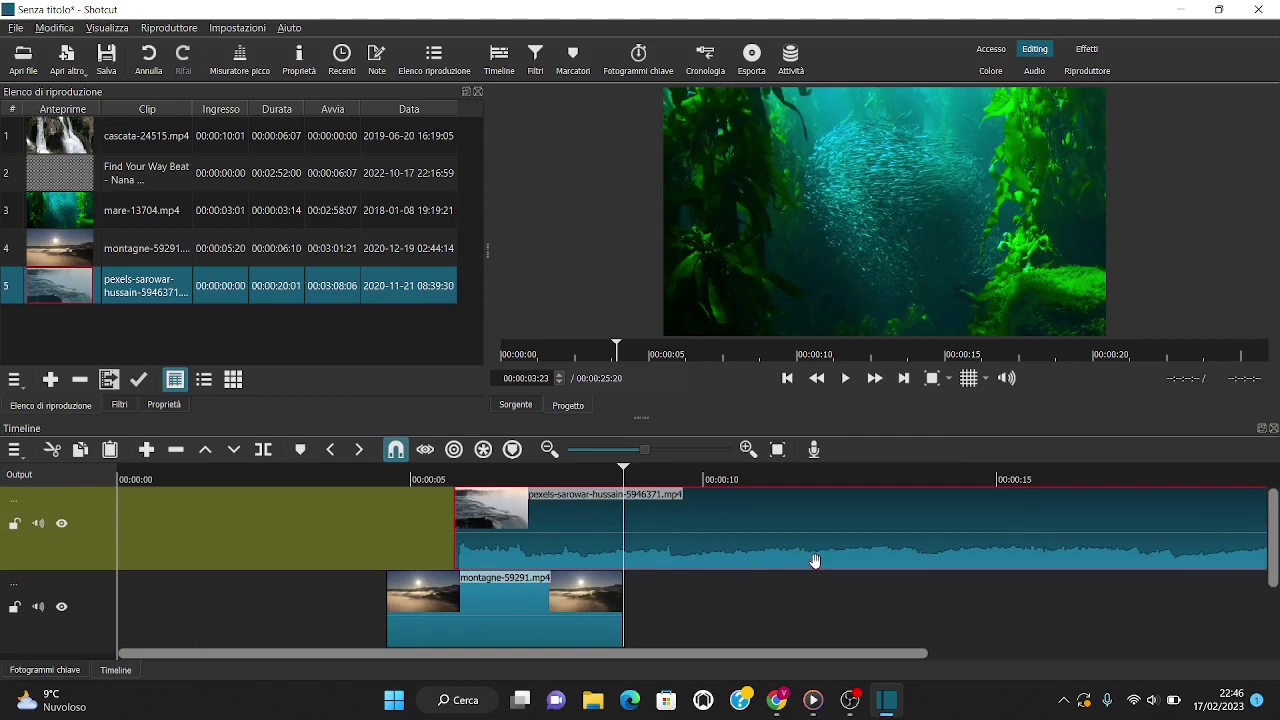
left_click_drag(645, 449, 683, 449)
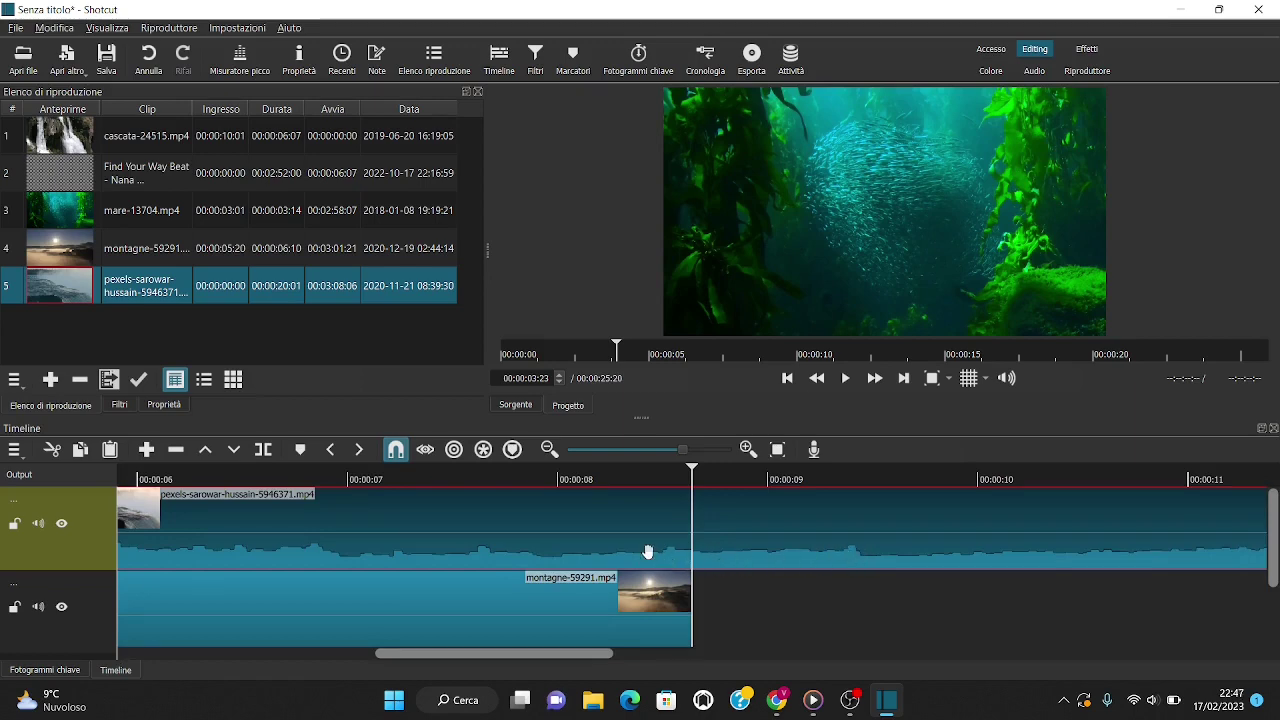
left_click(783, 452)
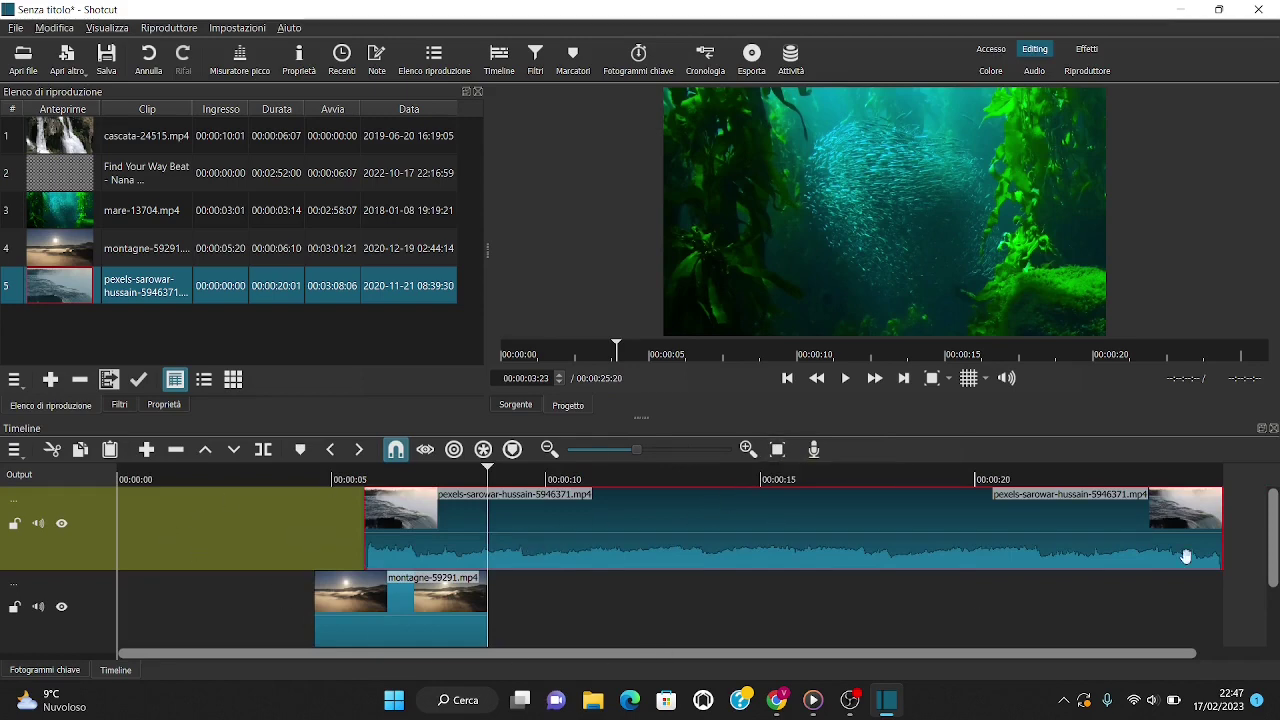
left_click_drag(1219, 528, 634, 530)
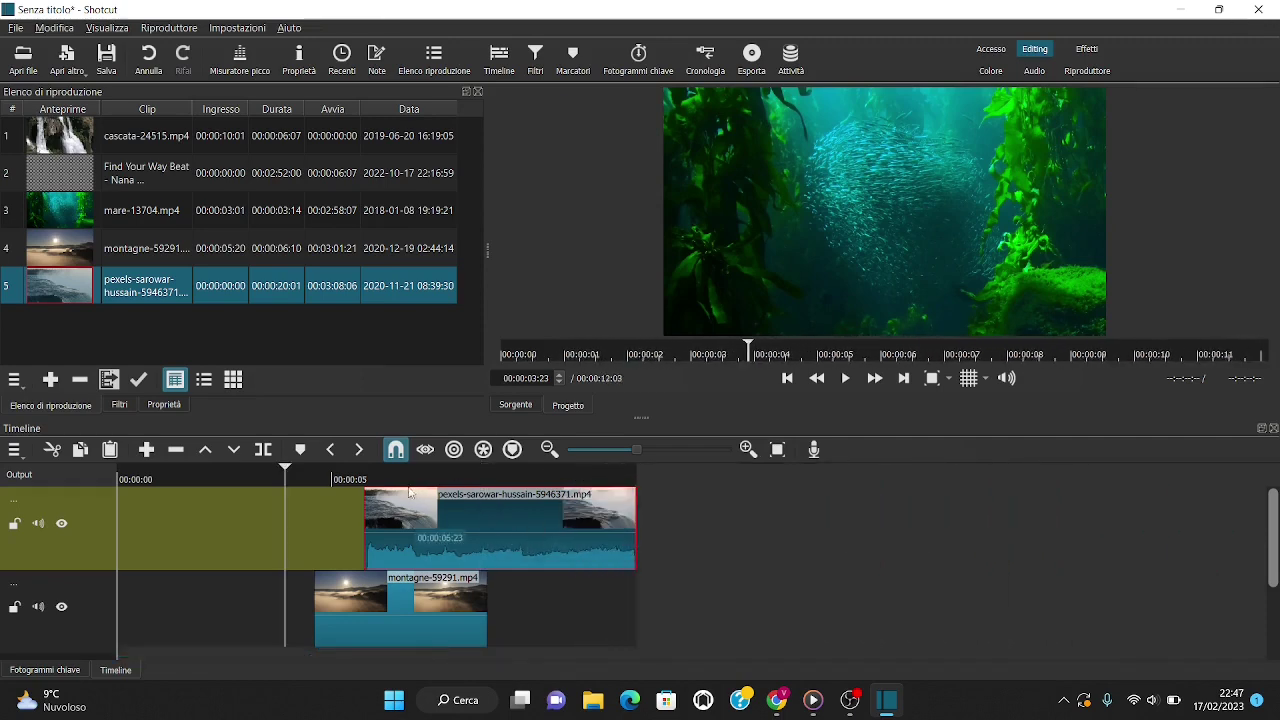
Step: Review the properties of the pexels river clip on the top track and return to the playlist
right_click(548, 521)
left_click(604, 513)
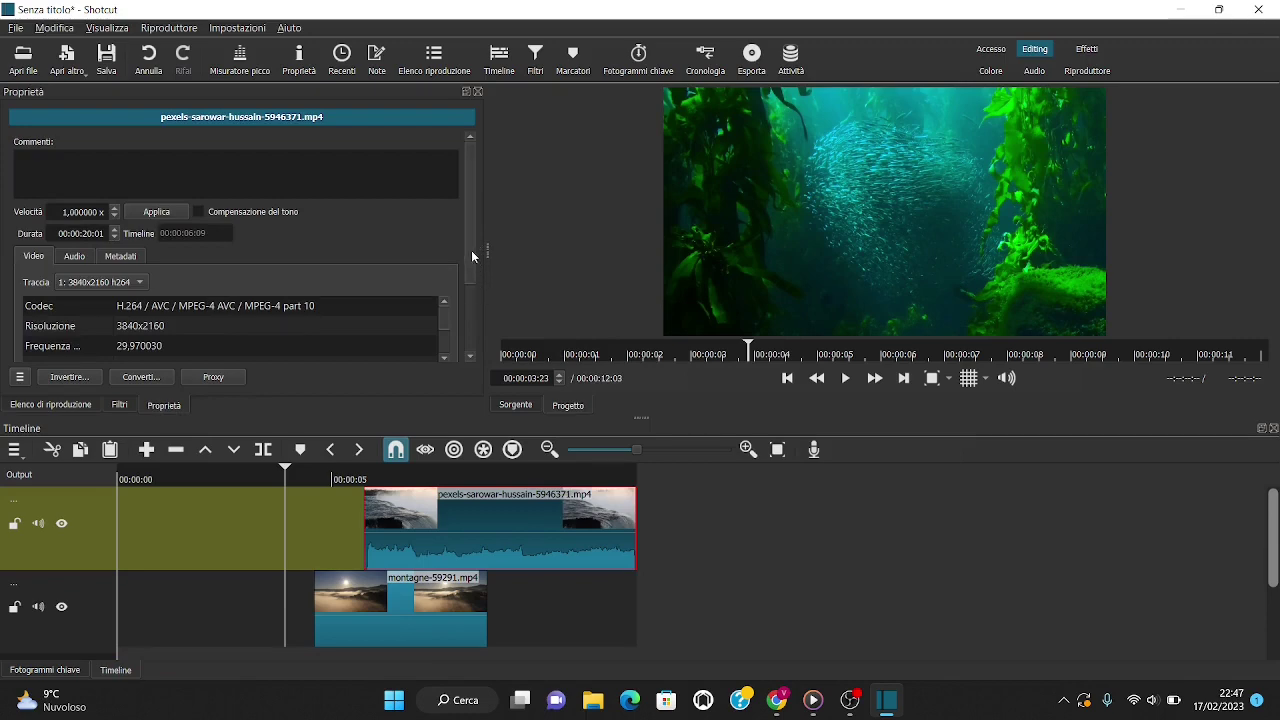
scroll(472, 256, "down", 2)
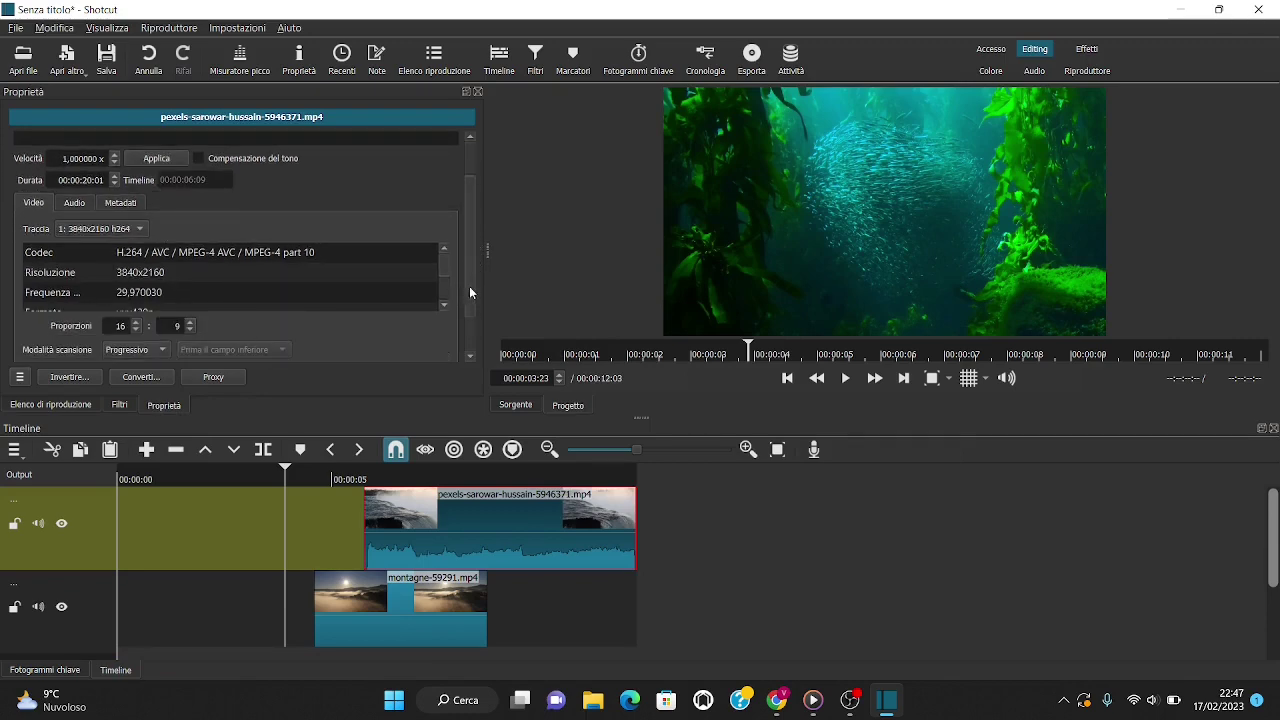
scroll(472, 285, "up", 2)
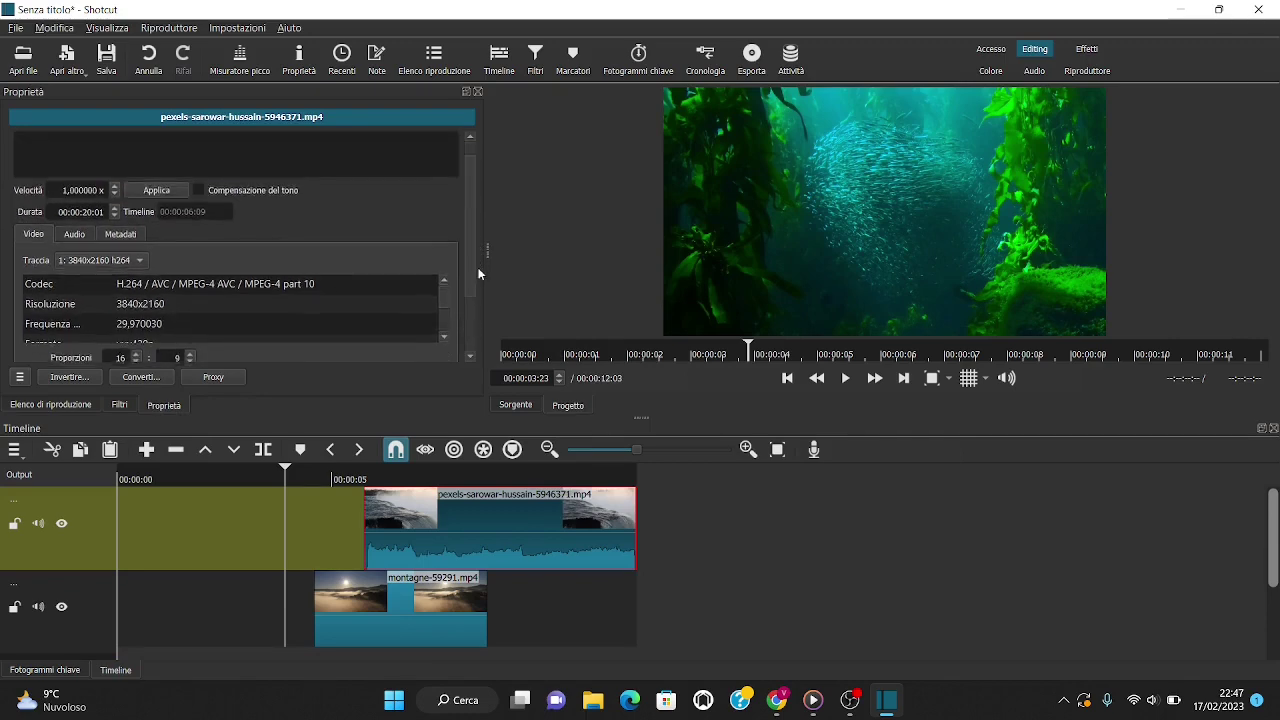
left_click(59, 411)
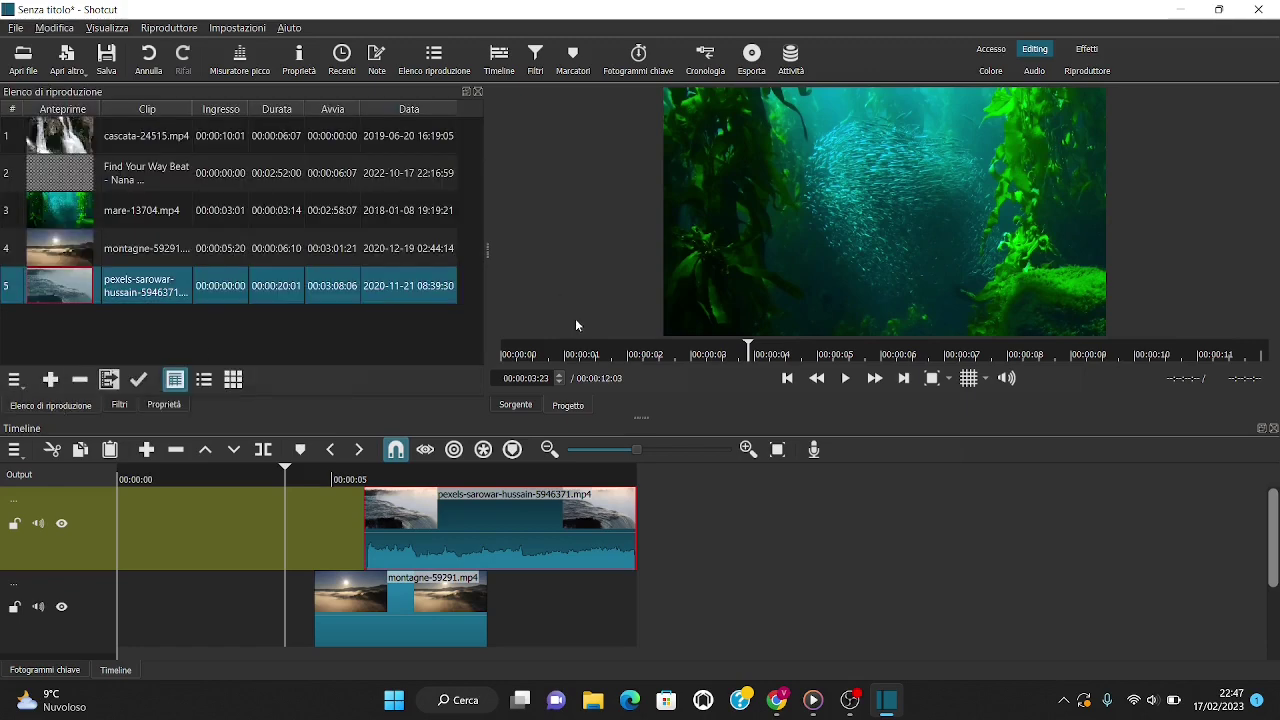
Step: Detach the audio from the pexels river clip on the top track and delete the detached audio clip
right_click(534, 516)
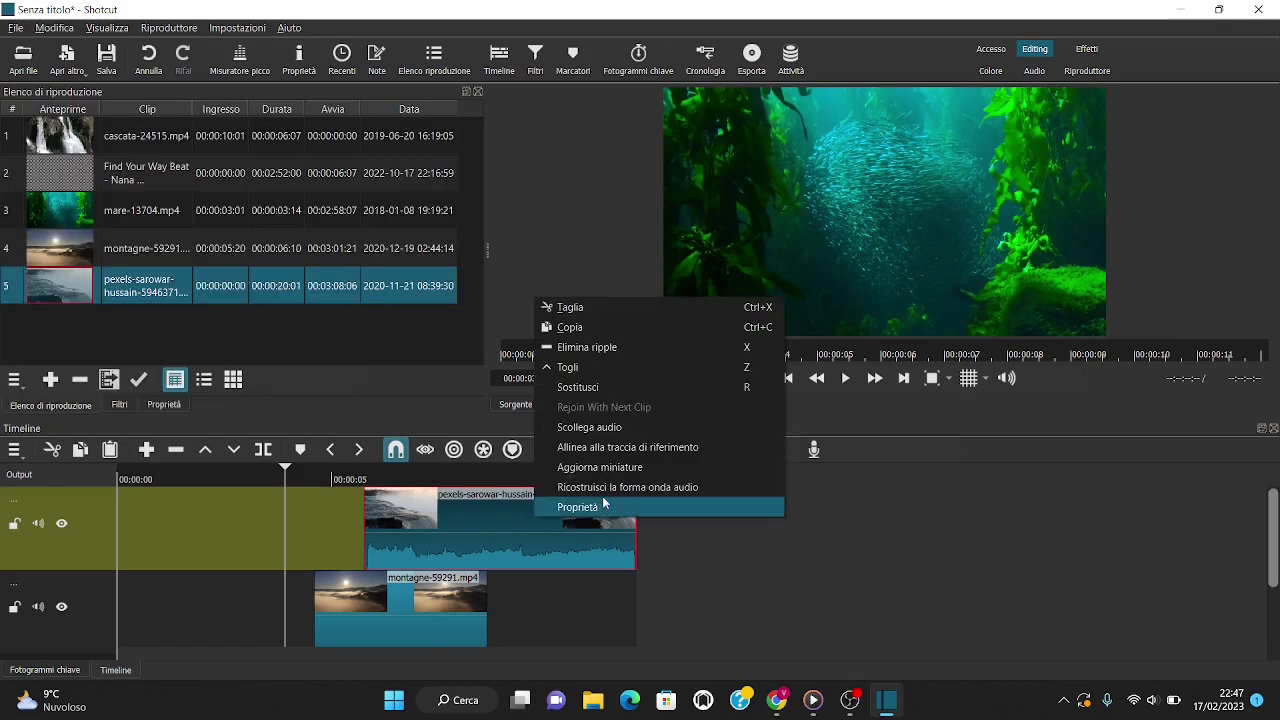
left_click(602, 430)
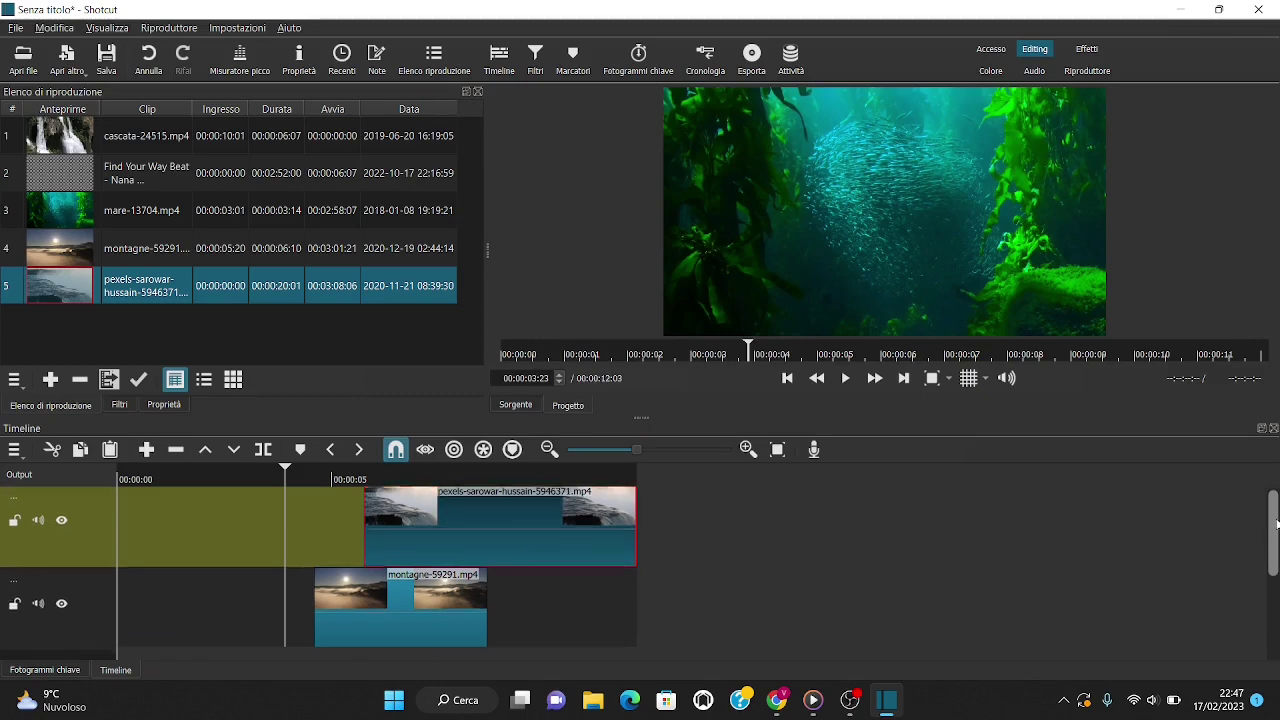
scroll(1275, 522, "down", 3)
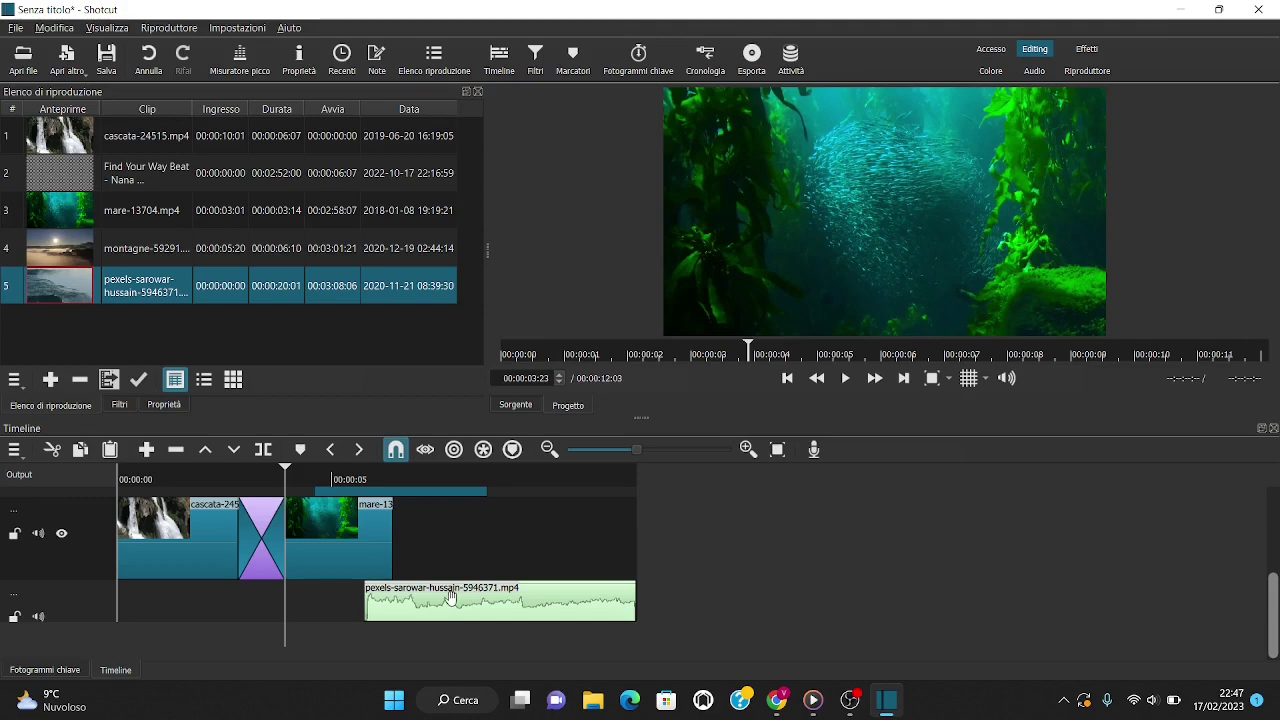
left_click(476, 600)
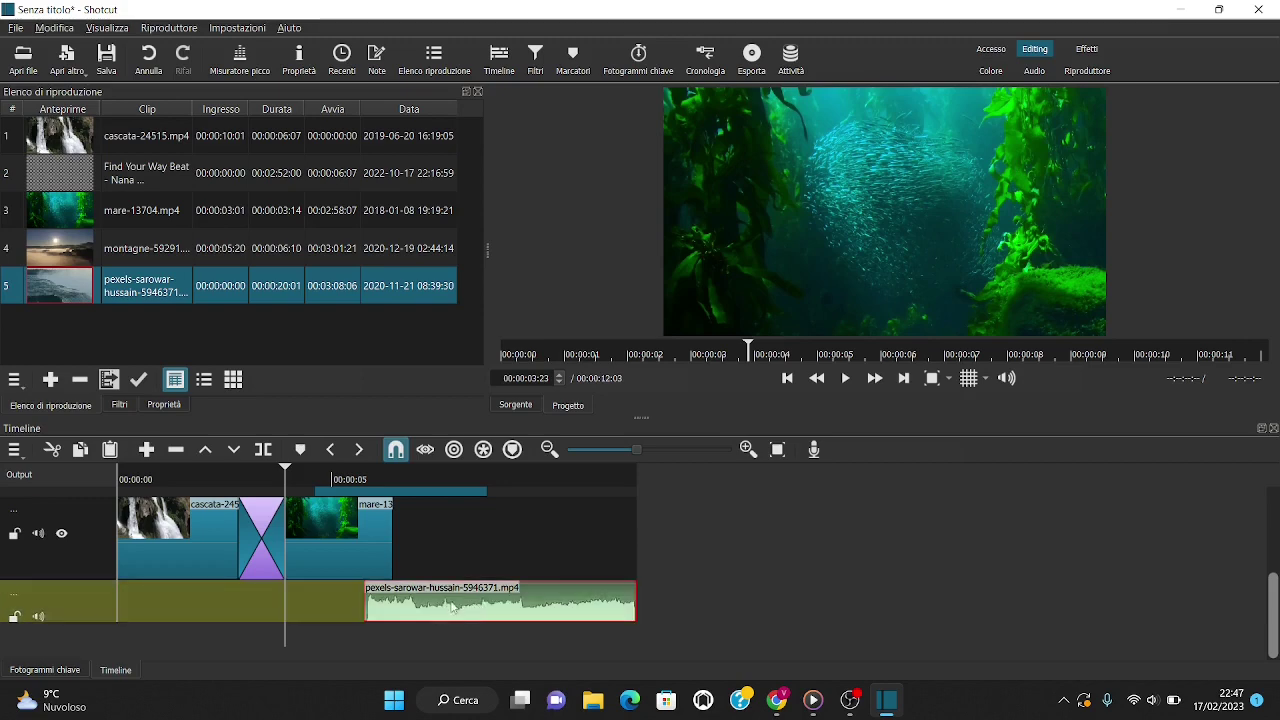
key("Delete")
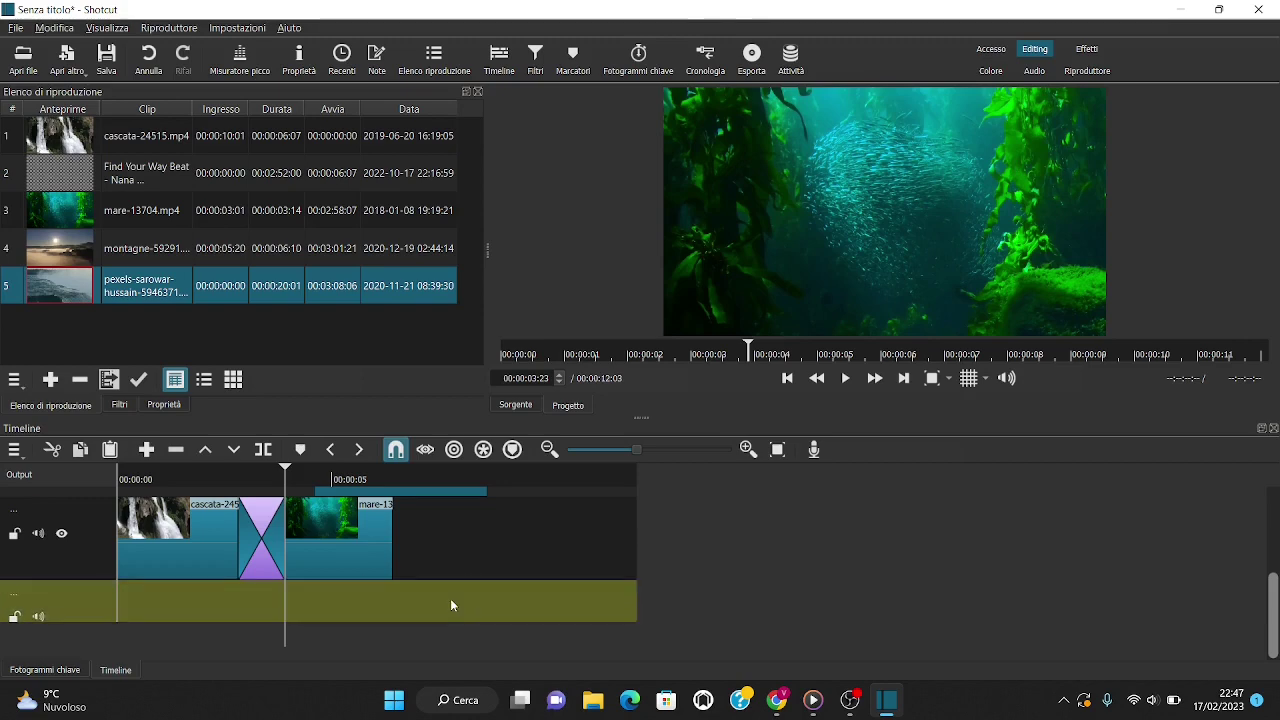
Step: Add a Dimensione, Posizione & Rotazione filter to the pexels river clip and shrink it to 792 x 445 in the frame's upper-right corner
scroll(469, 612, "up", 3)
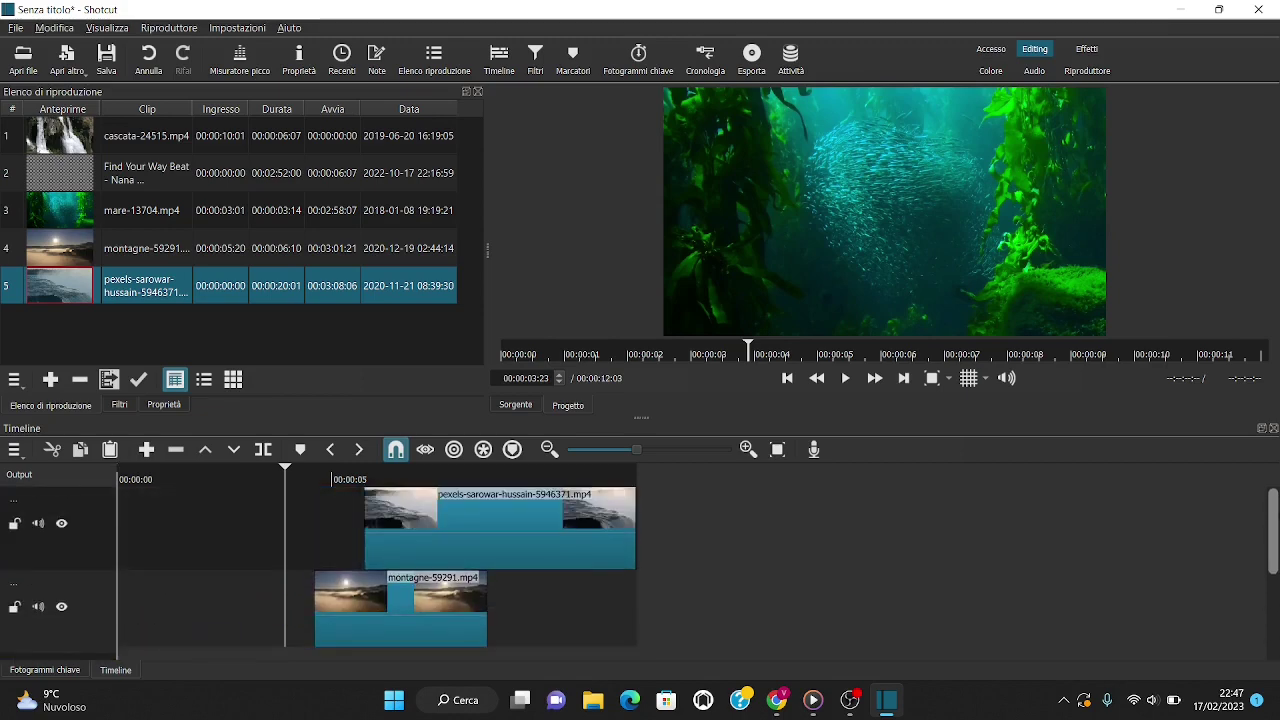
left_click(498, 529)
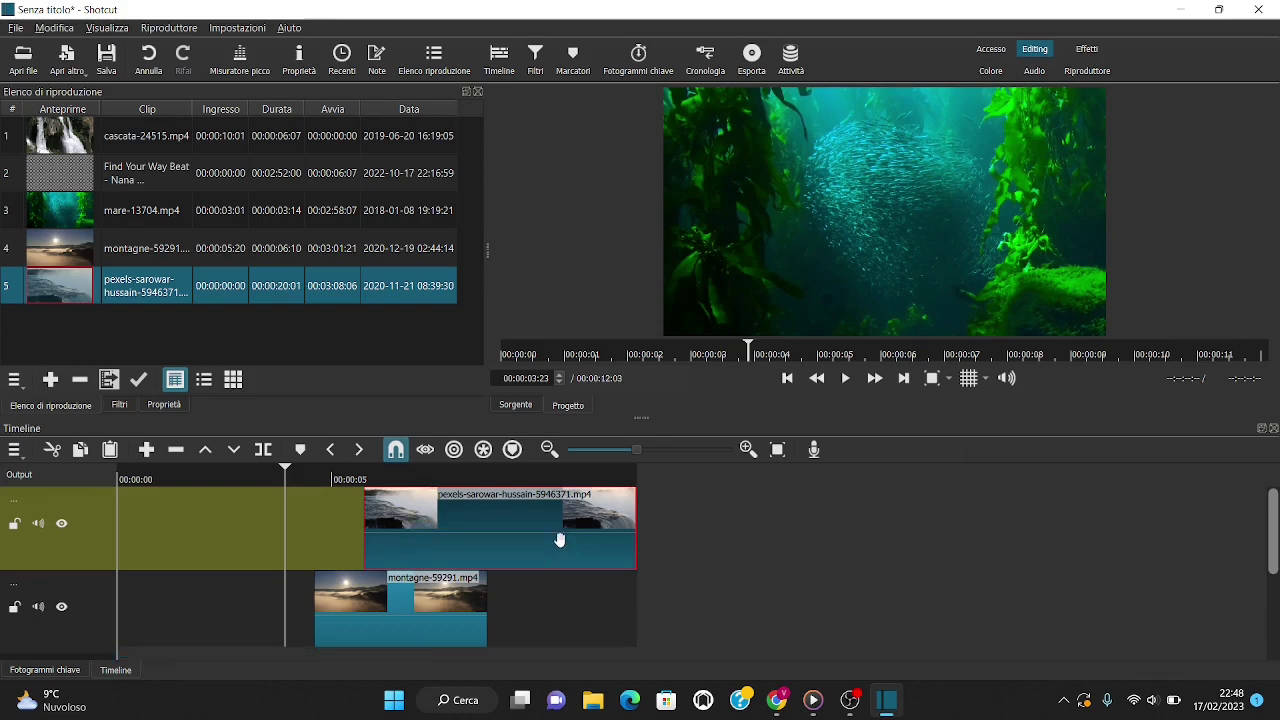
left_click(119, 405)
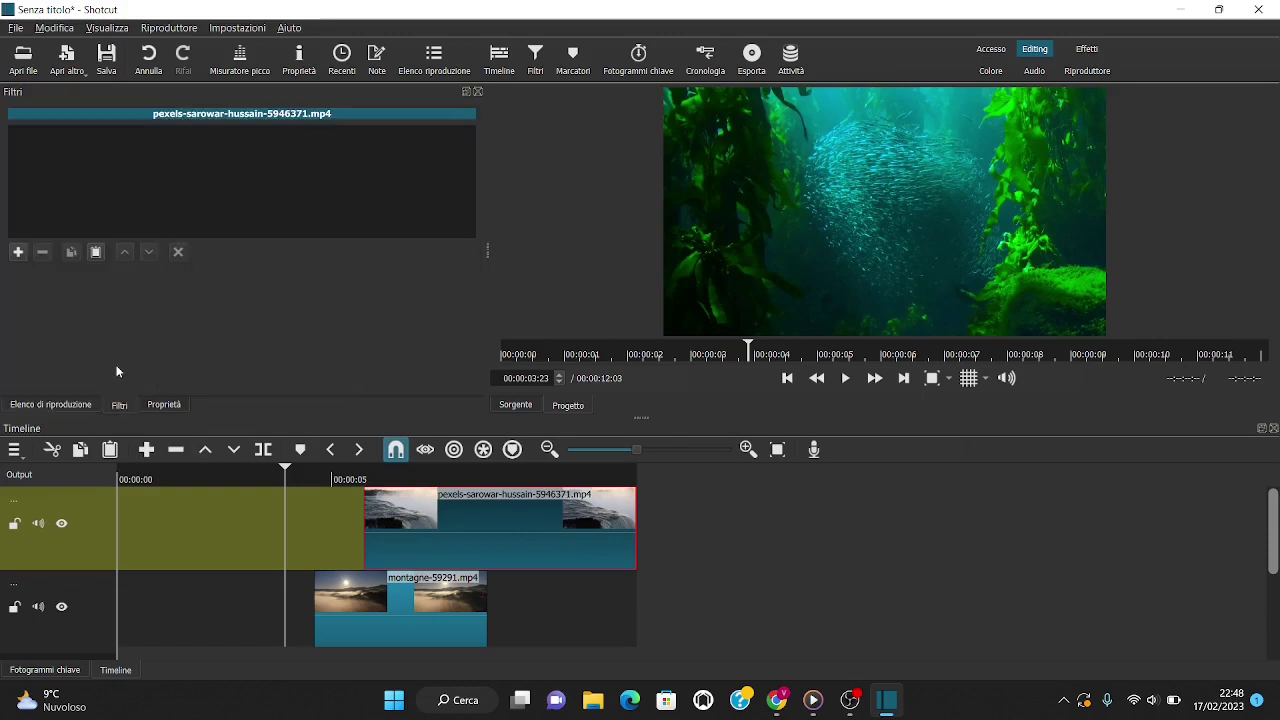
left_click(18, 252)
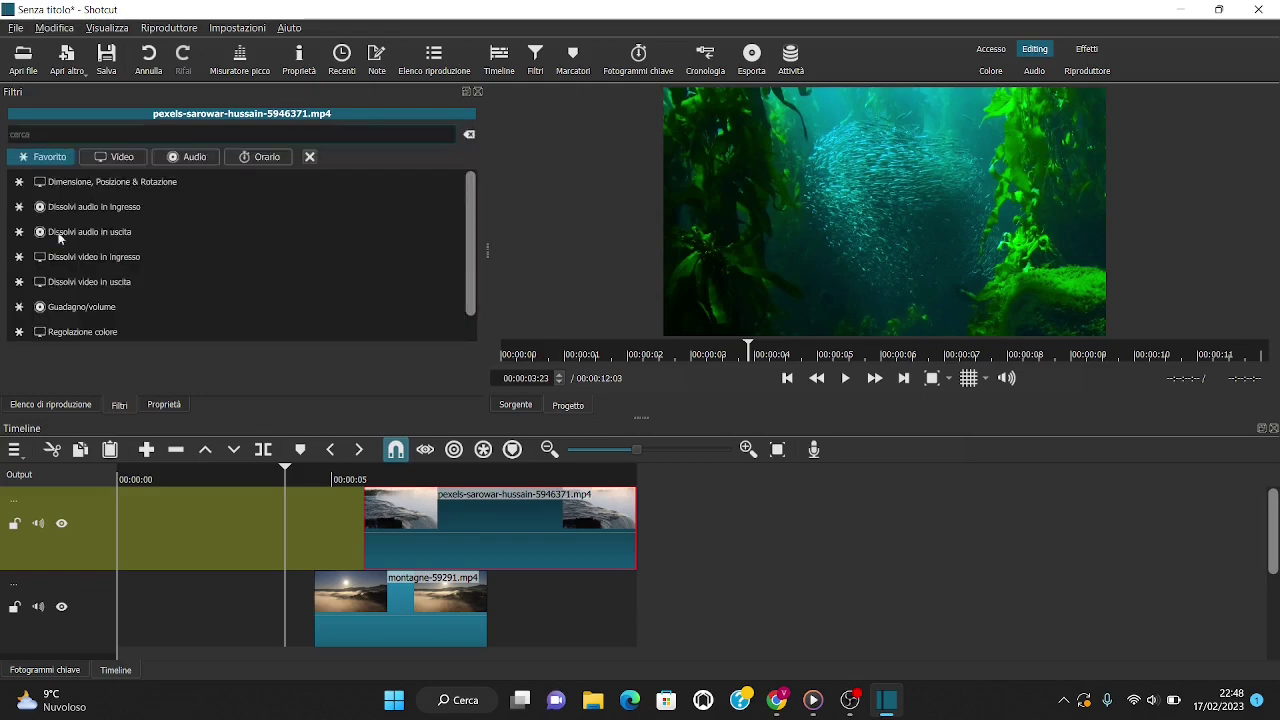
left_click(96, 182)
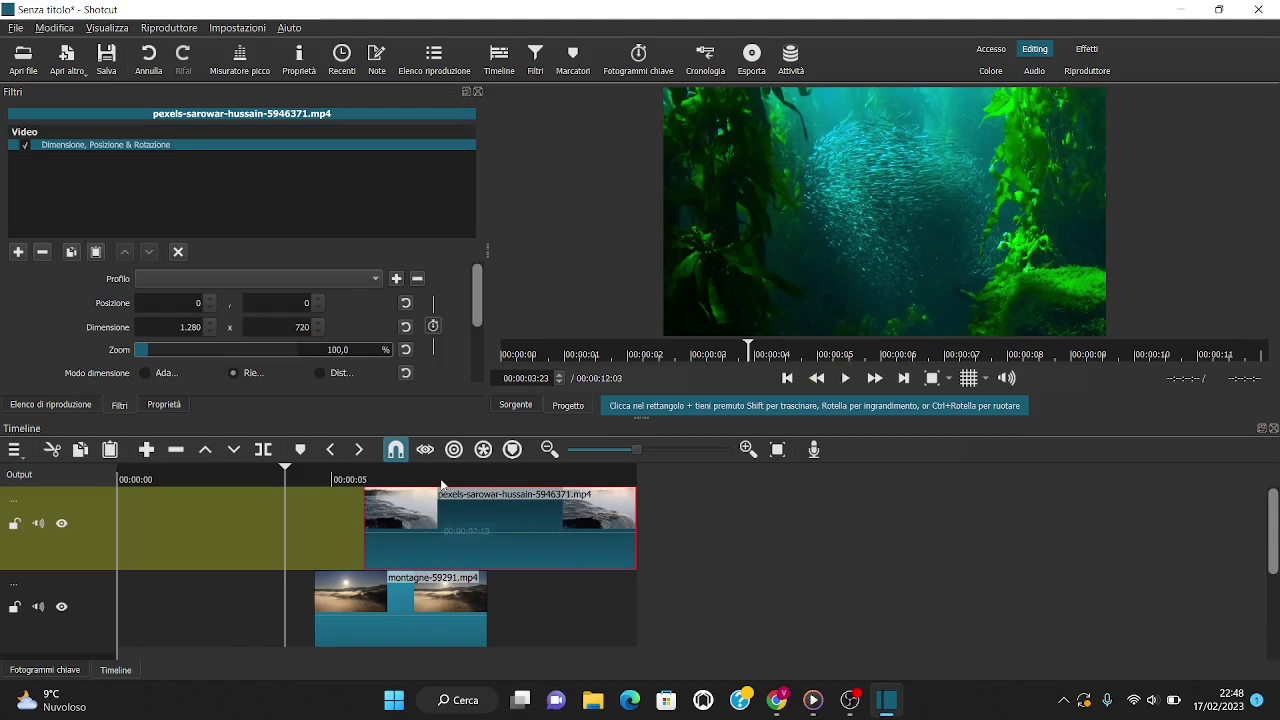
left_click_drag(289, 474, 404, 471)
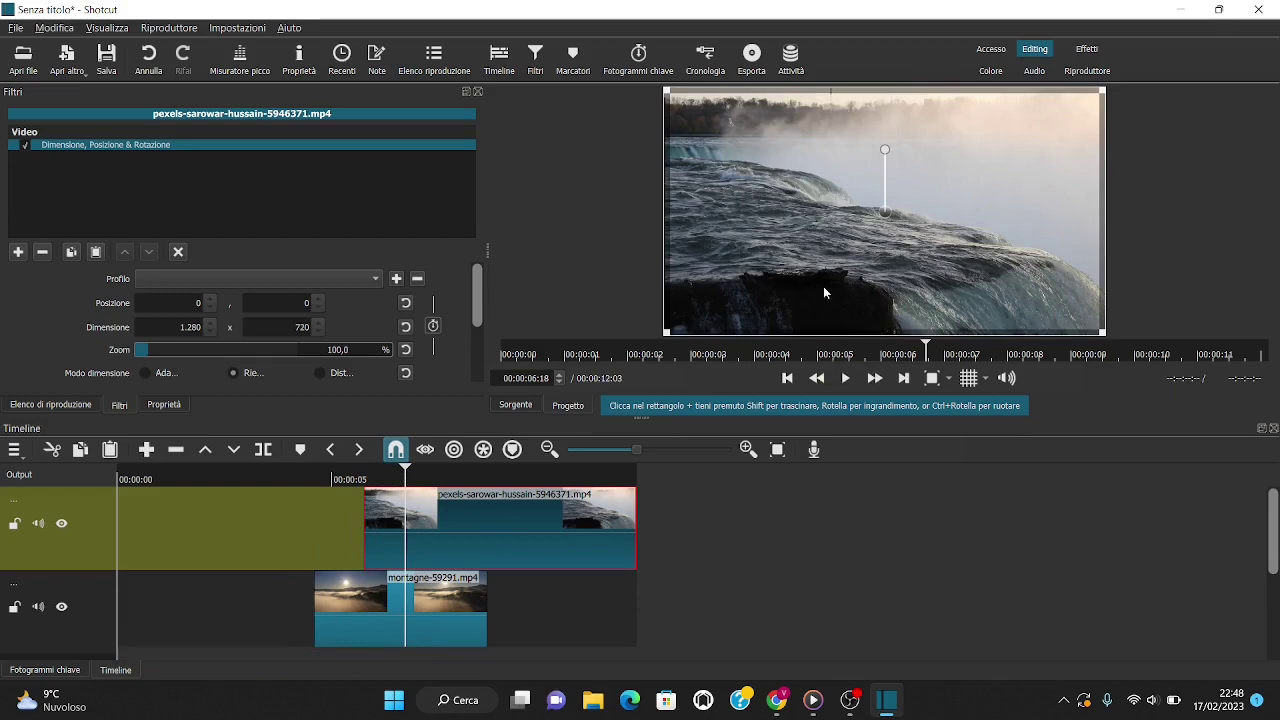
left_click_drag(668, 332, 833, 240)
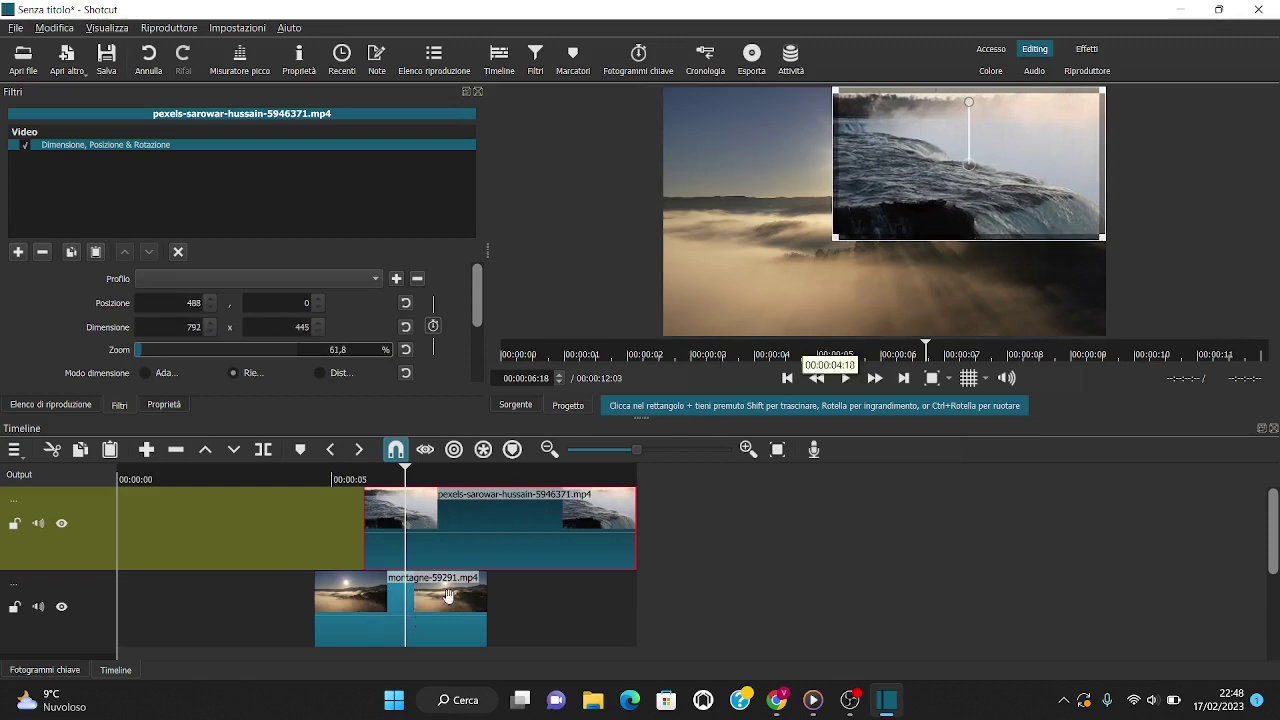
Step: Preview the picture-in-picture overlay past the end of the mountain clip and return the playhead to 00:00:06:18
left_click(413, 476)
left_click_drag(423, 468, 524, 616)
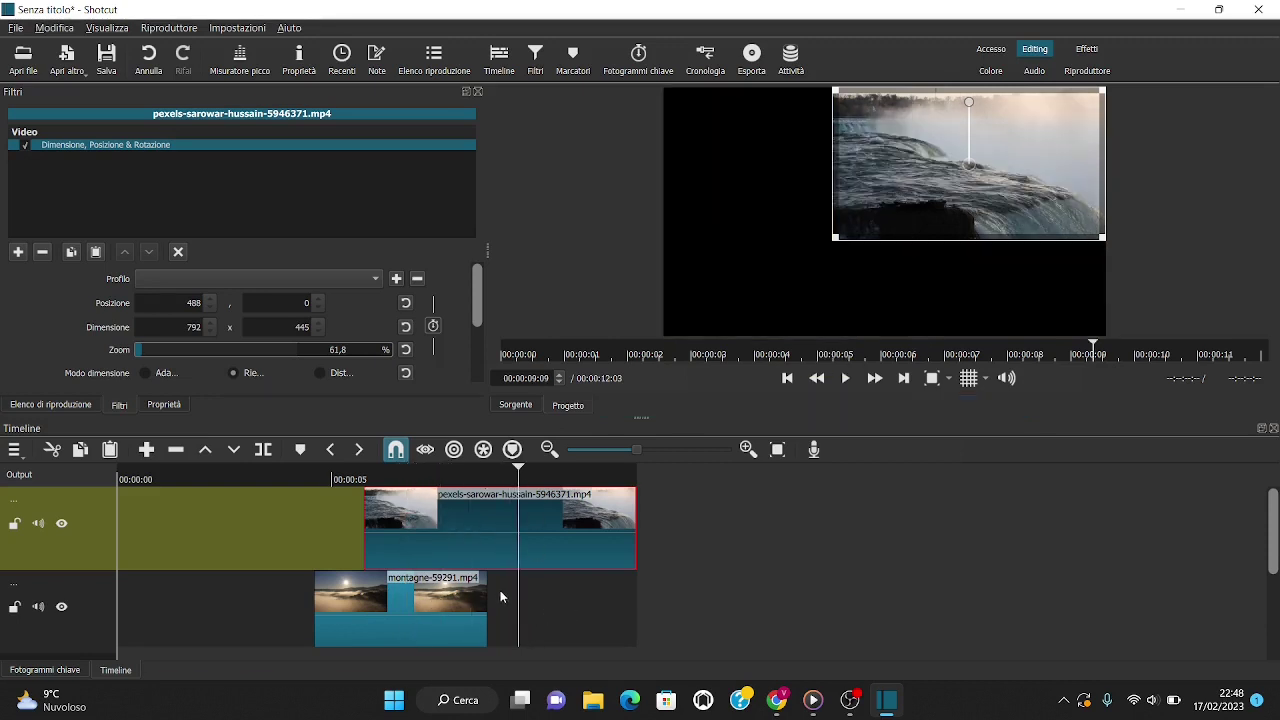
left_click(472, 480)
left_click_drag(459, 482, 405, 482)
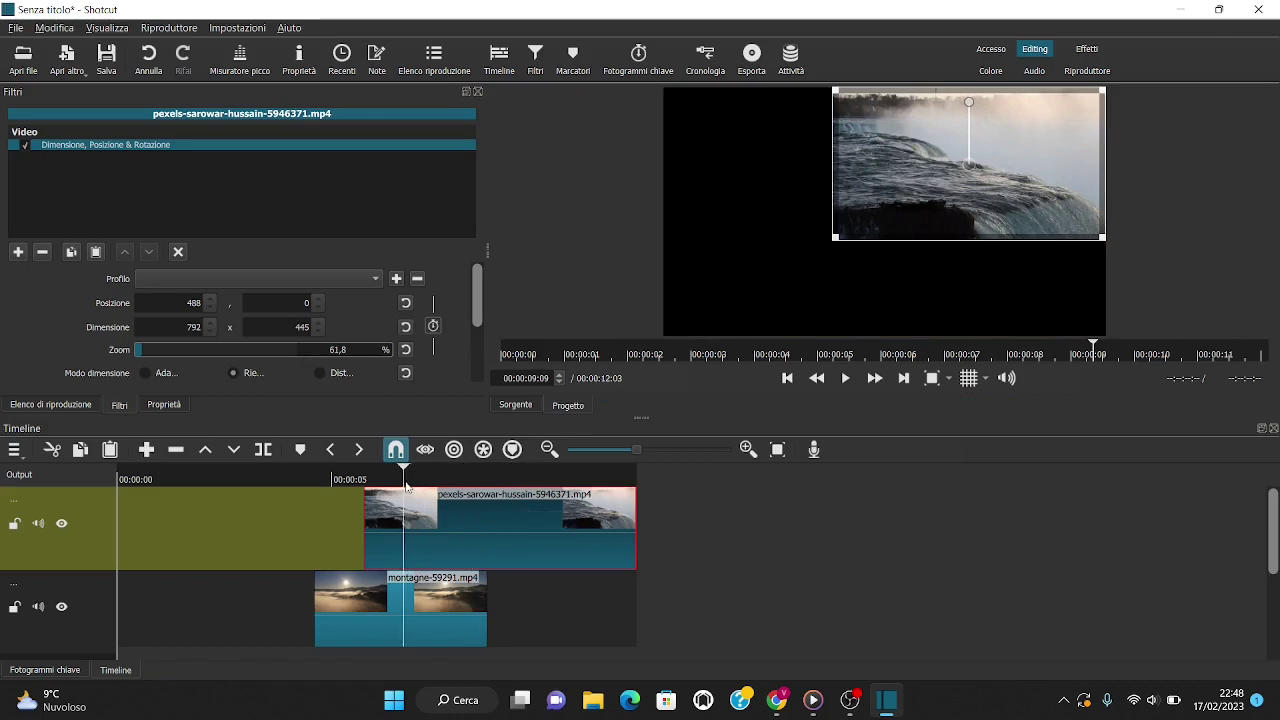
Step: Add a Guadagno/volume filter to the pexels river clip and set its level to -45,5 dB
left_click(18, 252)
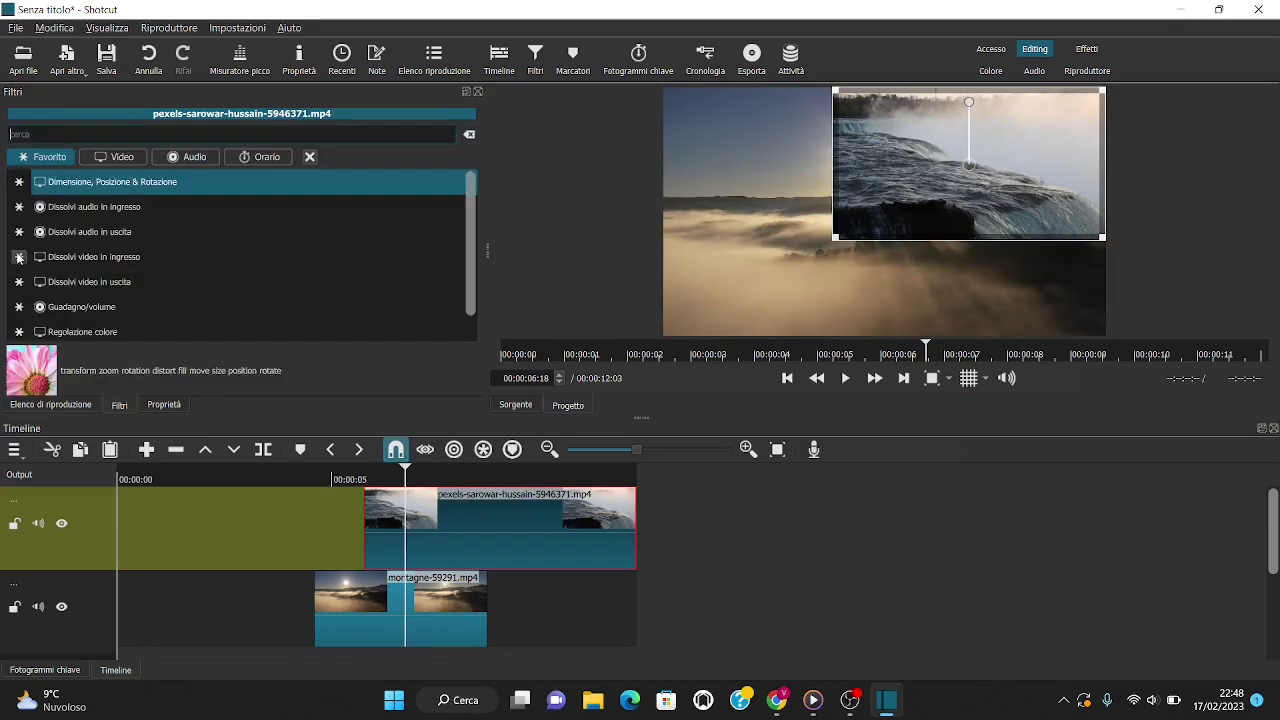
left_click(98, 311)
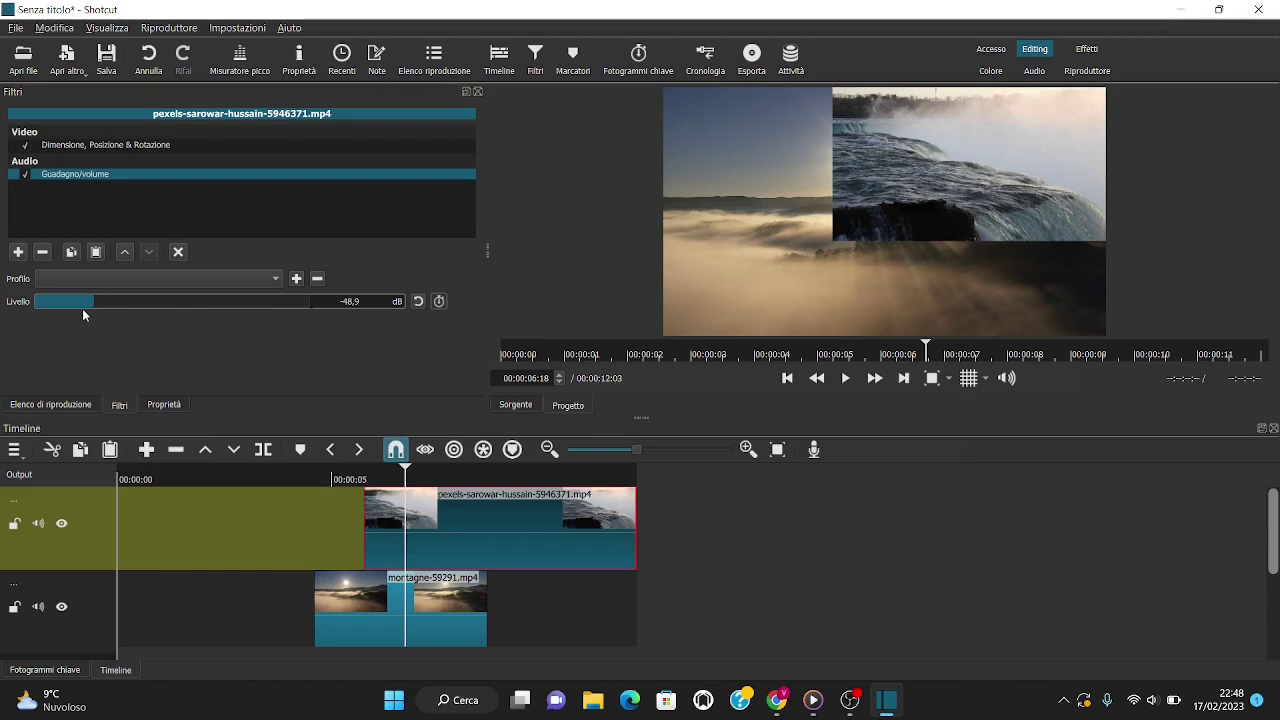
mouse_move(90, 303)
left_mouse_down()
mouse_move(269, 304)
mouse_move(107, 305)
left_mouse_up()
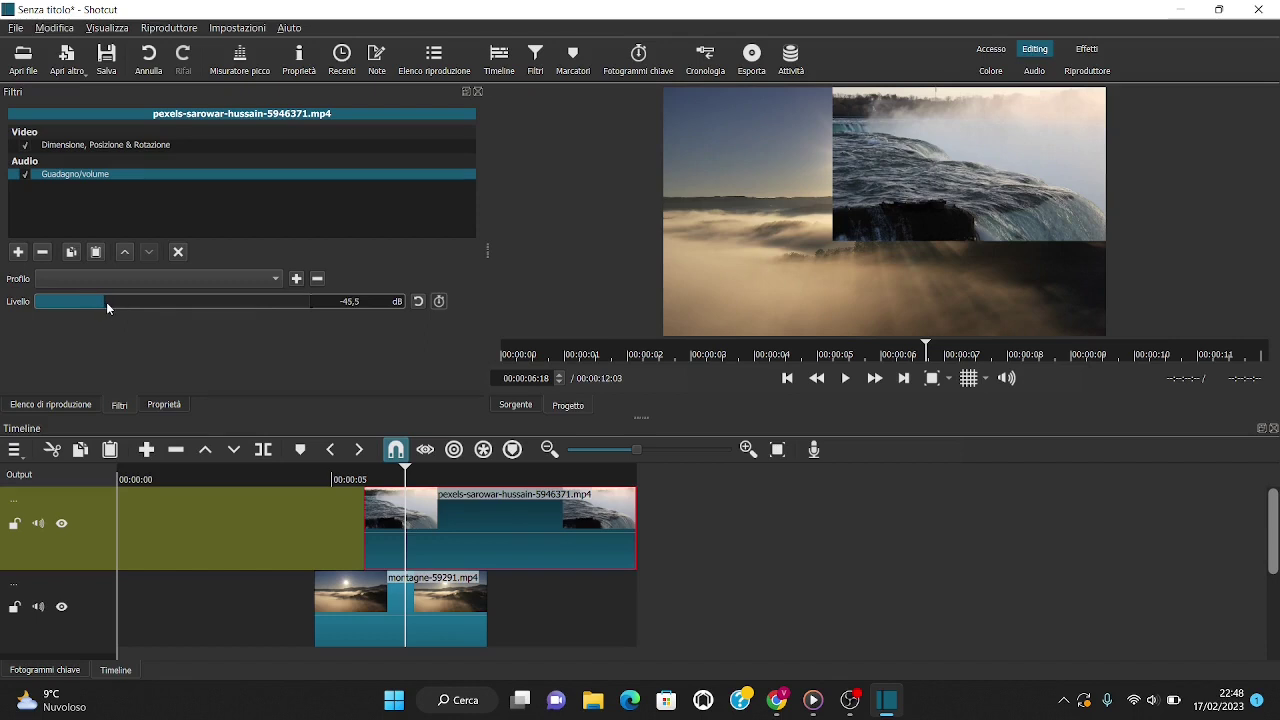
Step: Browse the video, audio and favourite filters available for the pexels river clip
left_click(17, 254)
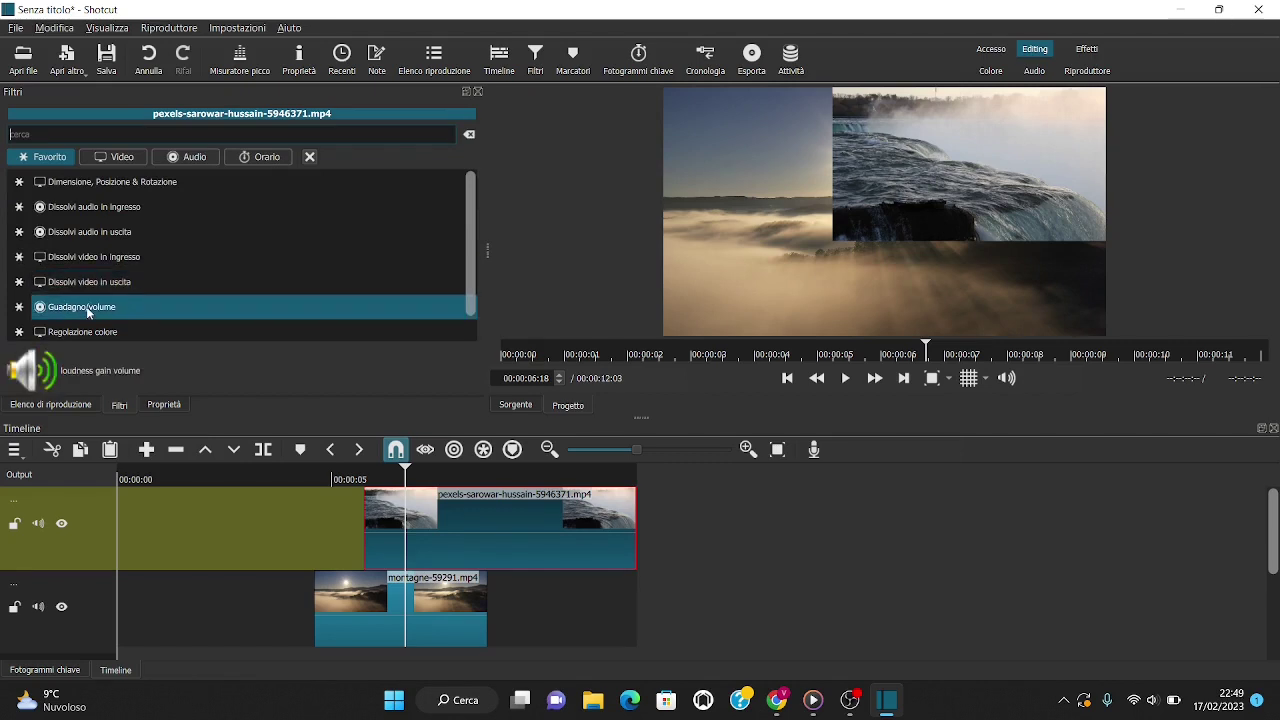
type("t")
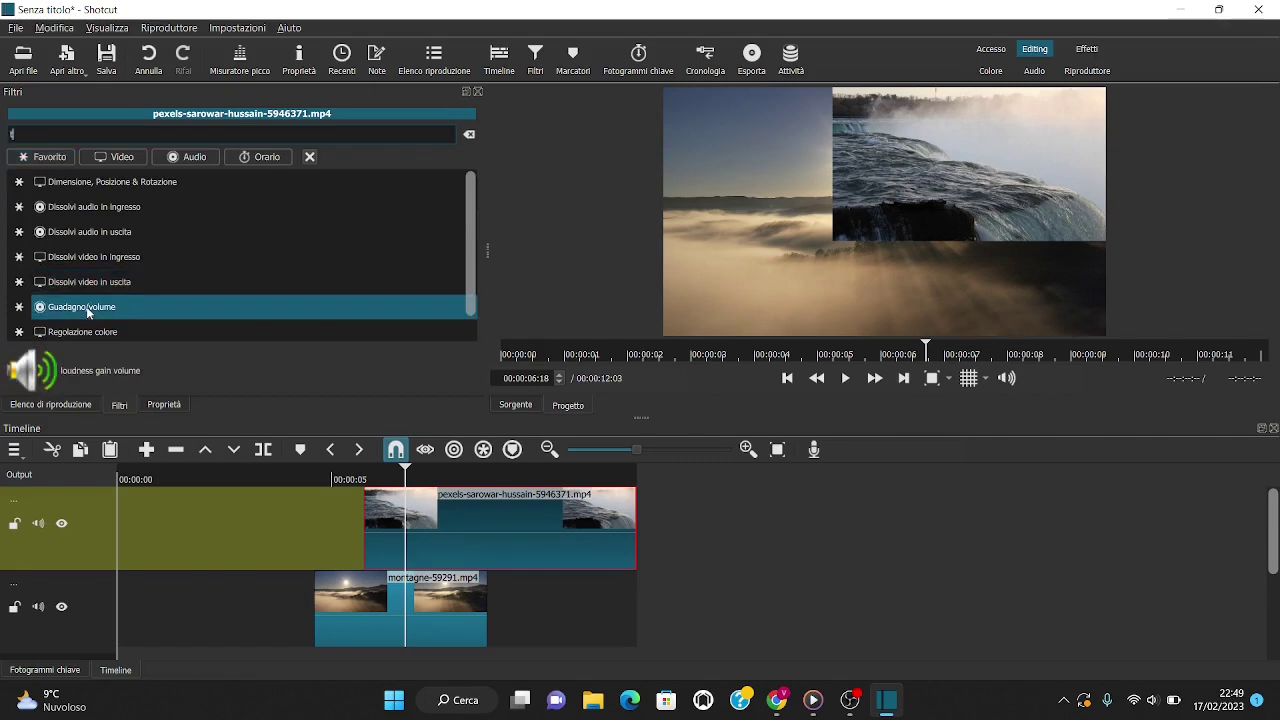
left_click(123, 160)
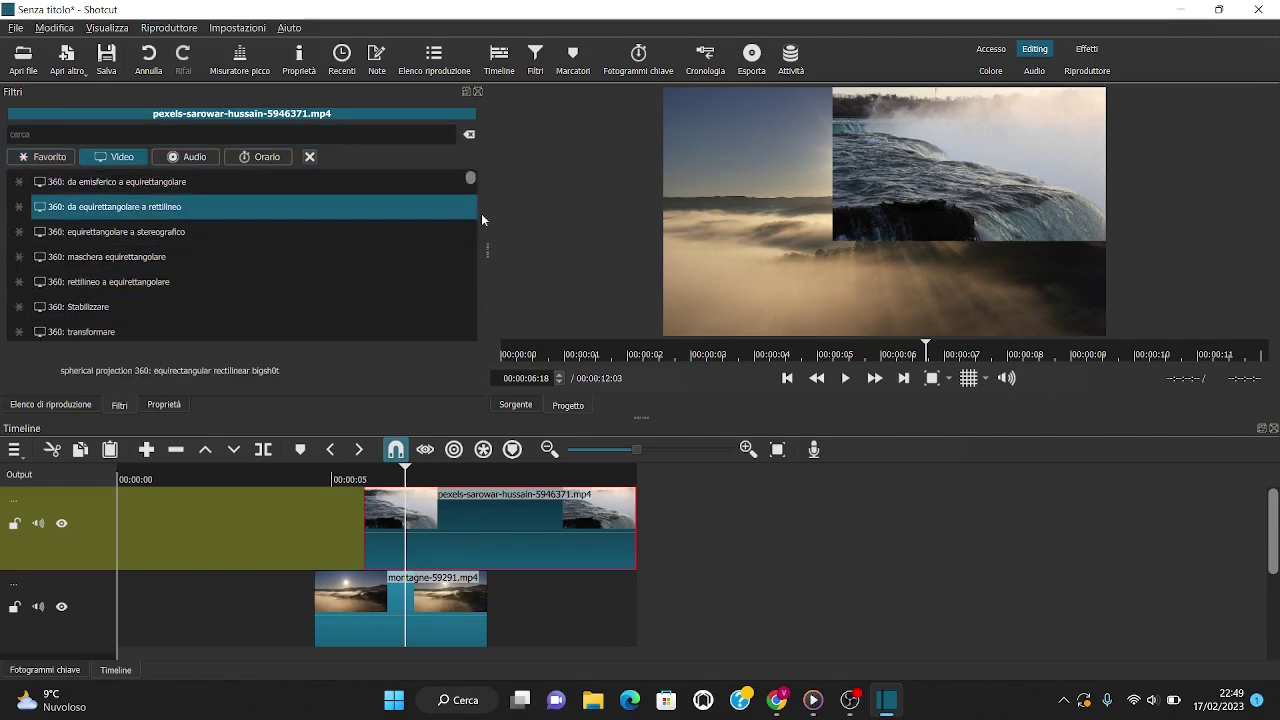
left_click_drag(470, 178, 476, 278)
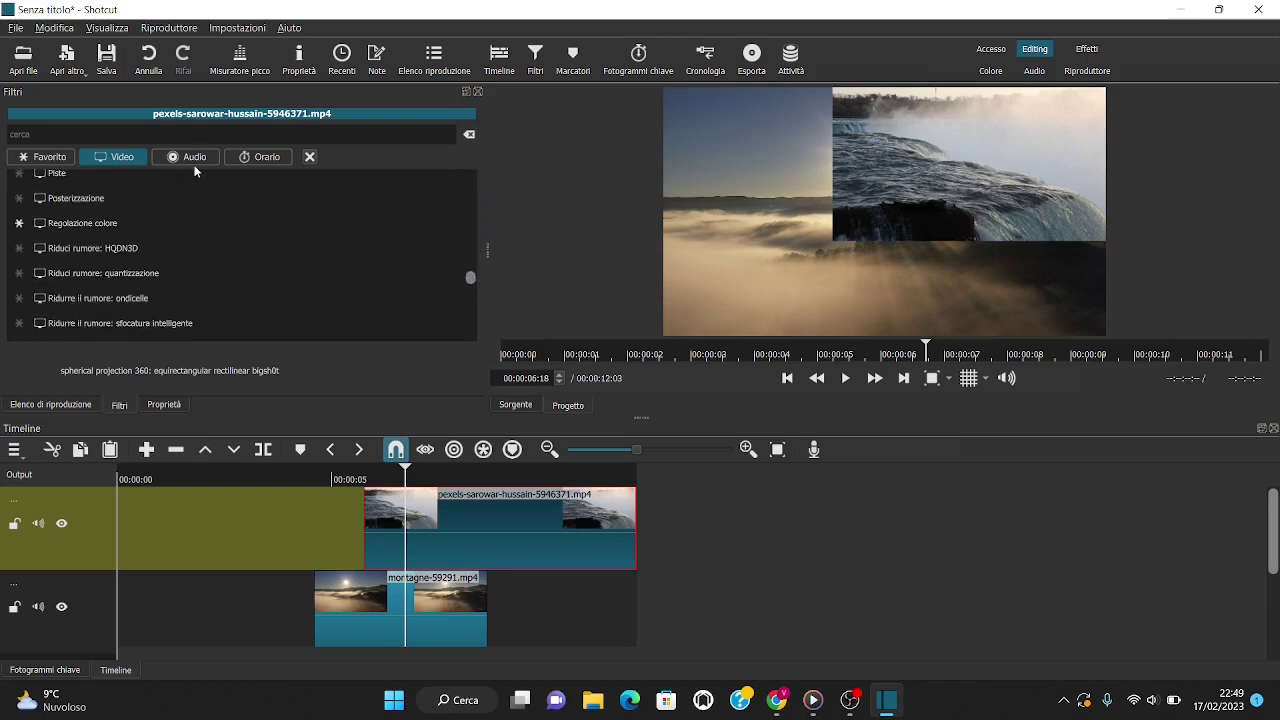
left_click(194, 158)
mouse_move(474, 195)
left_mouse_down()
mouse_move(473, 262)
mouse_move(472, 194)
left_mouse_up()
left_click(49, 157)
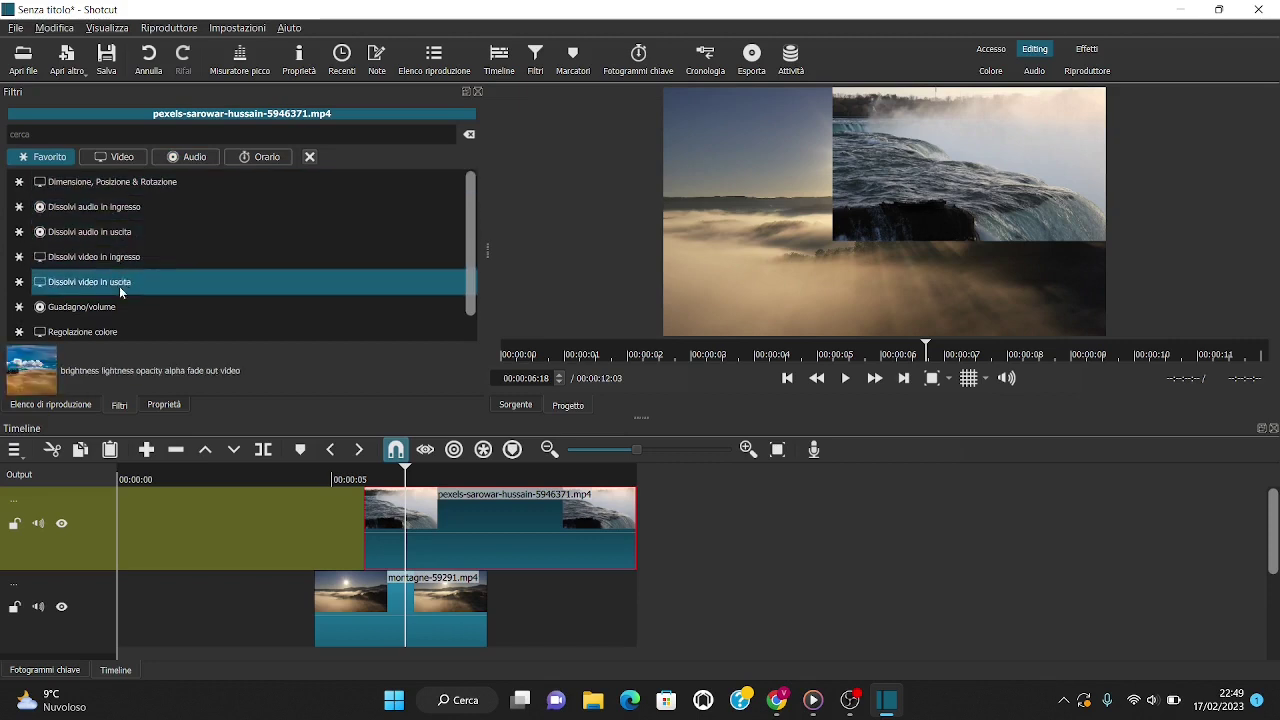
Step: Search the filters for "testo", add Testo: semplice to the pexels river clip and set its text to "Ciao a tutti"
left_click(115, 133)
type("testo")
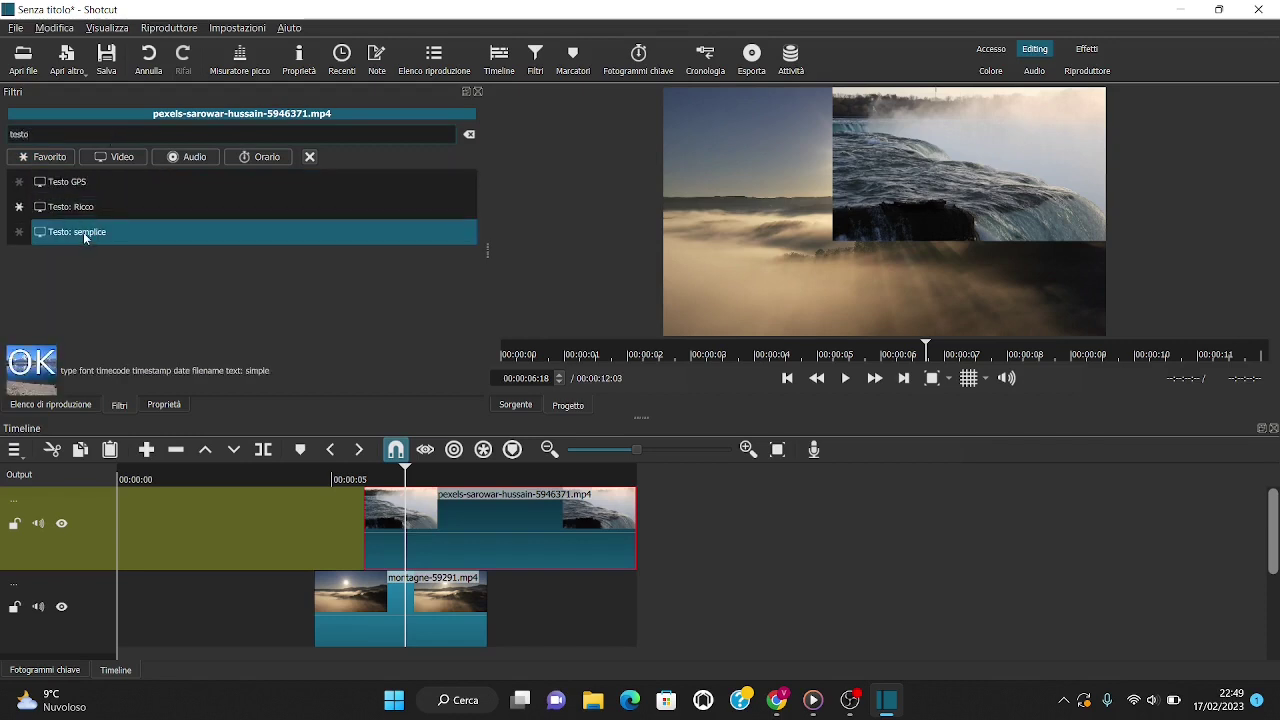
left_click(83, 232)
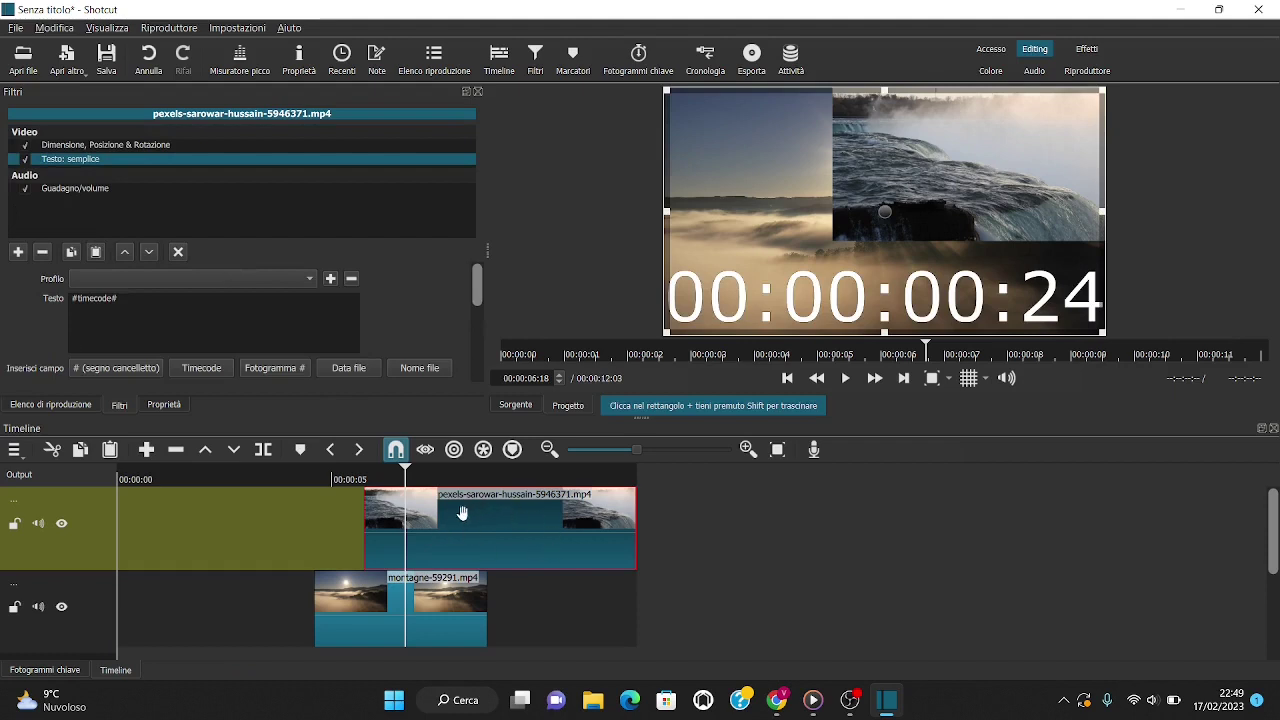
mouse_move(608, 487)
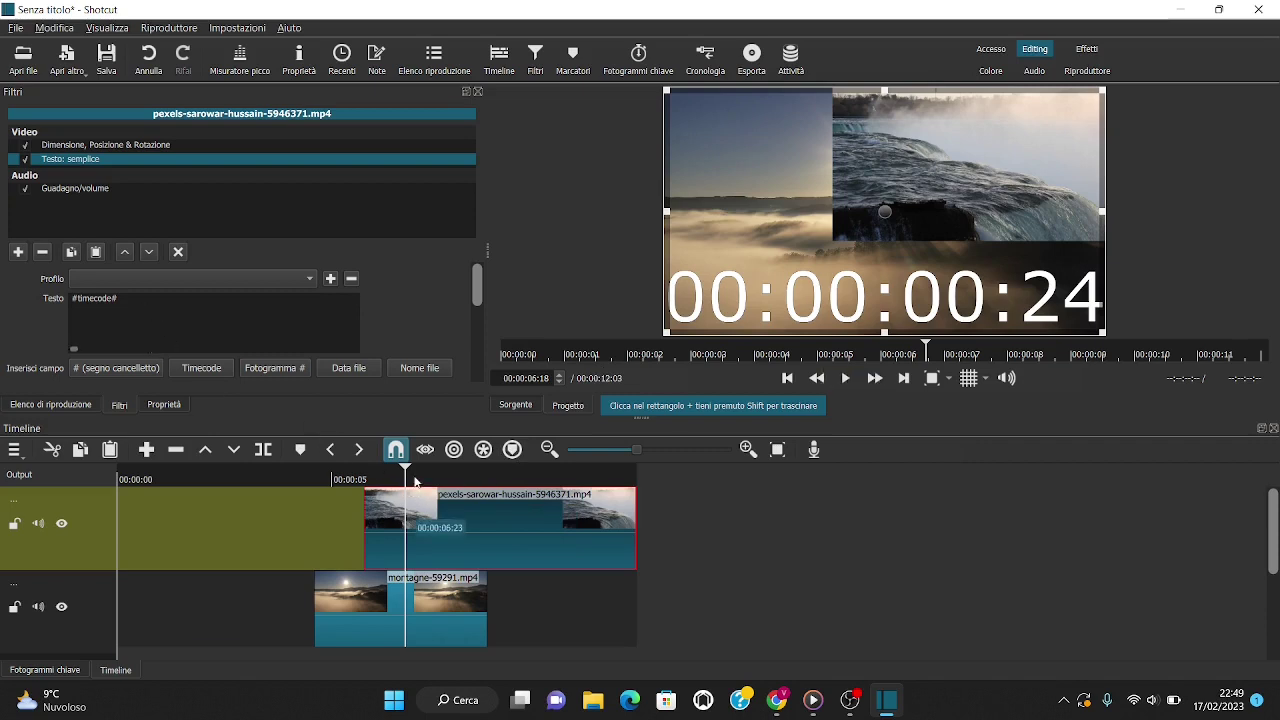
key("ctrl+a")
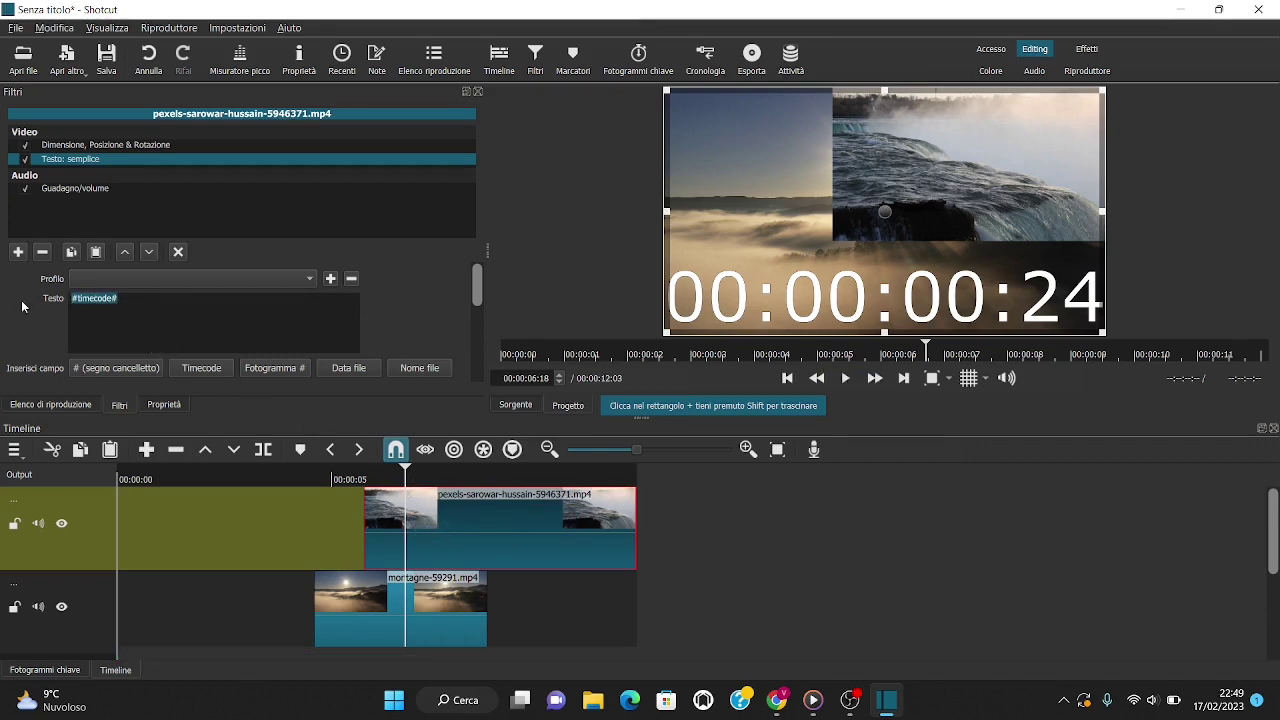
key("Delete")
type("Ciao ")
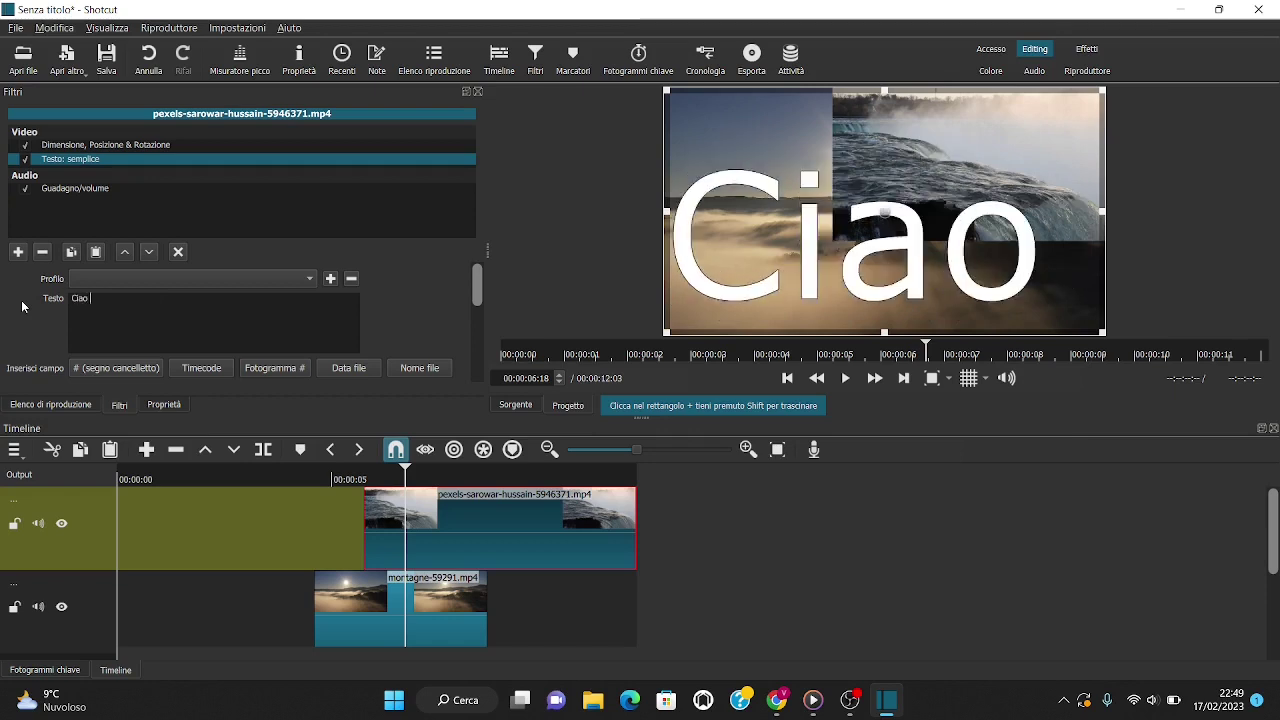
type("a tutti")
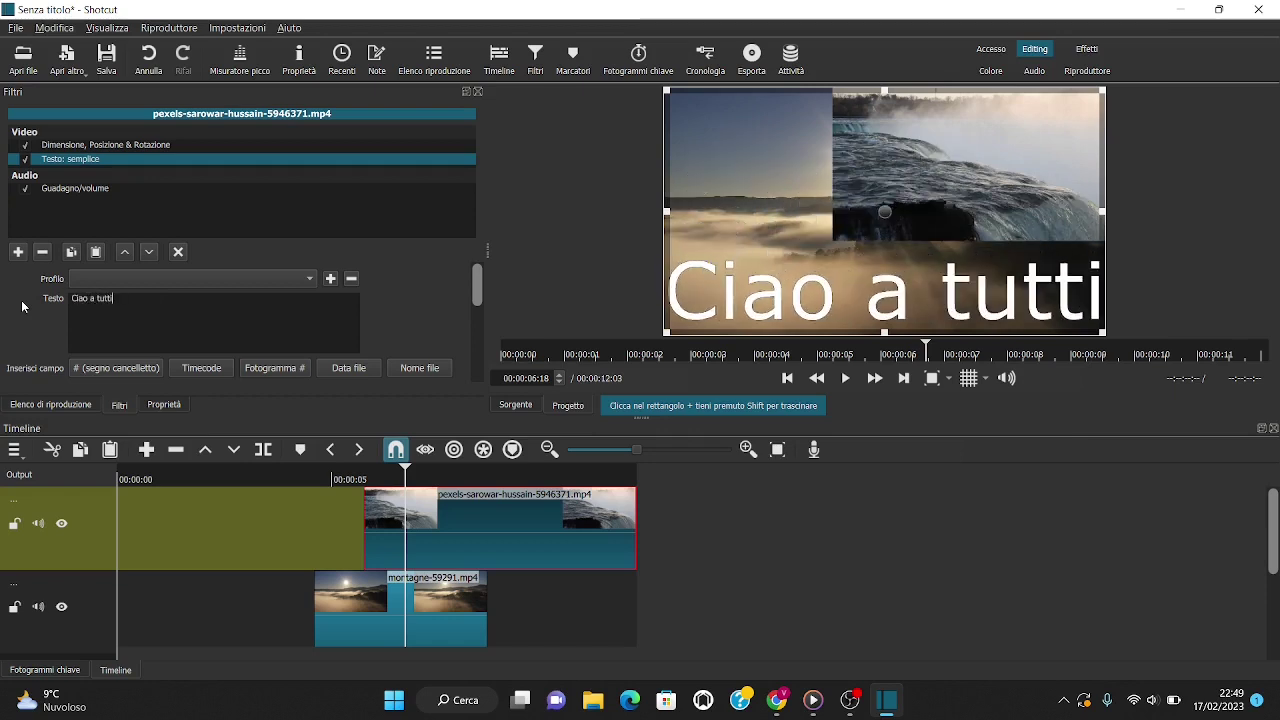
Step: Shrink the "Ciao a tutti" text box to about two thirds of the frame width and place it near the bottom centre
left_click_drag(479, 296, 480, 327)
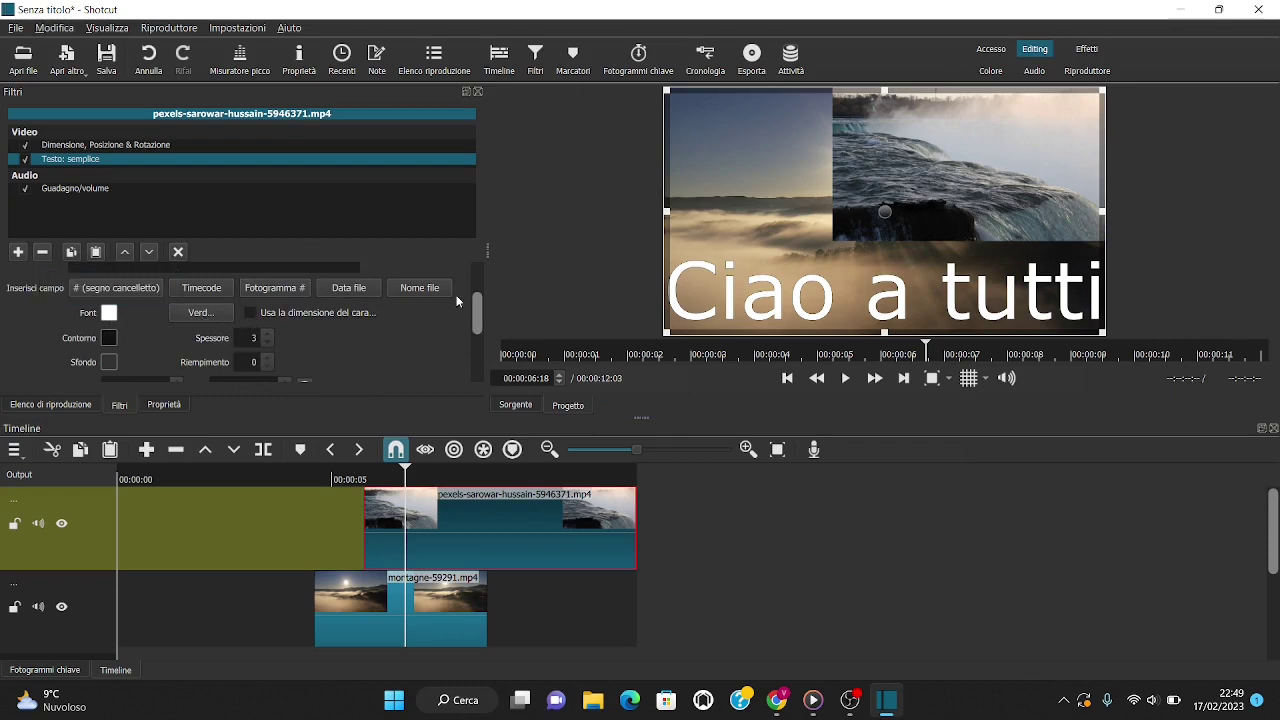
left_click_drag(476, 313, 476, 336)
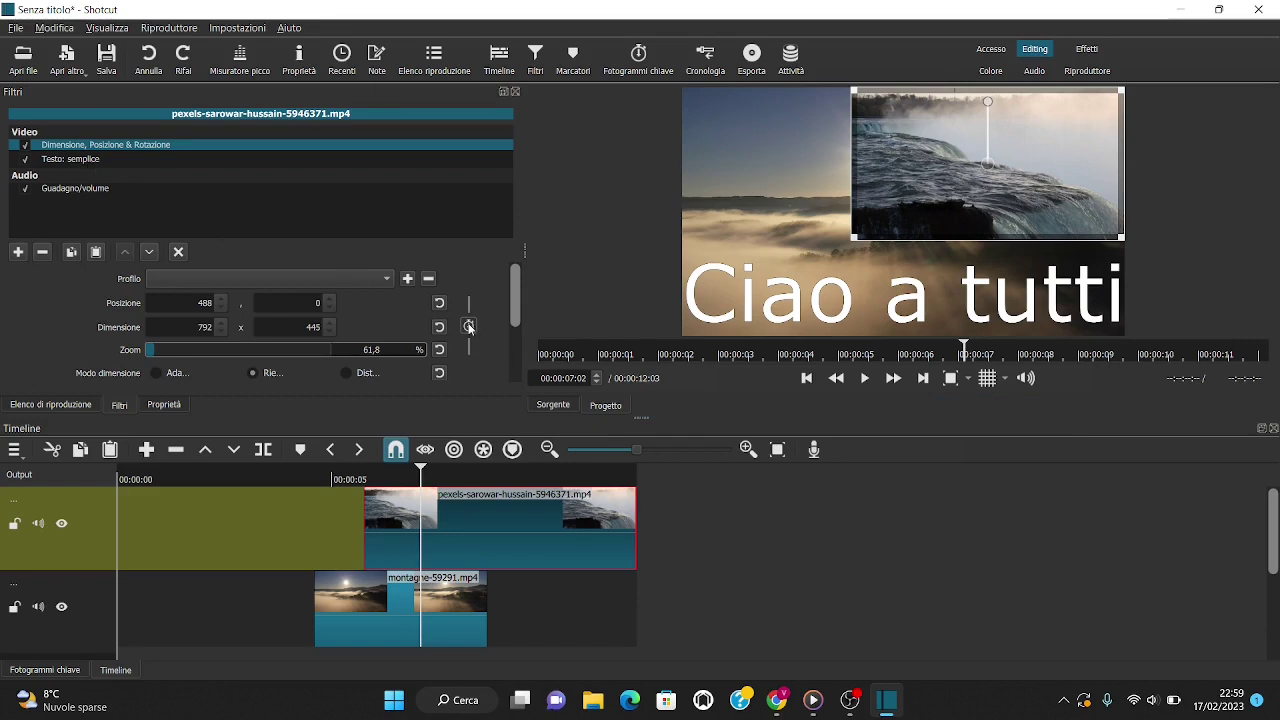
left_click(92, 161)
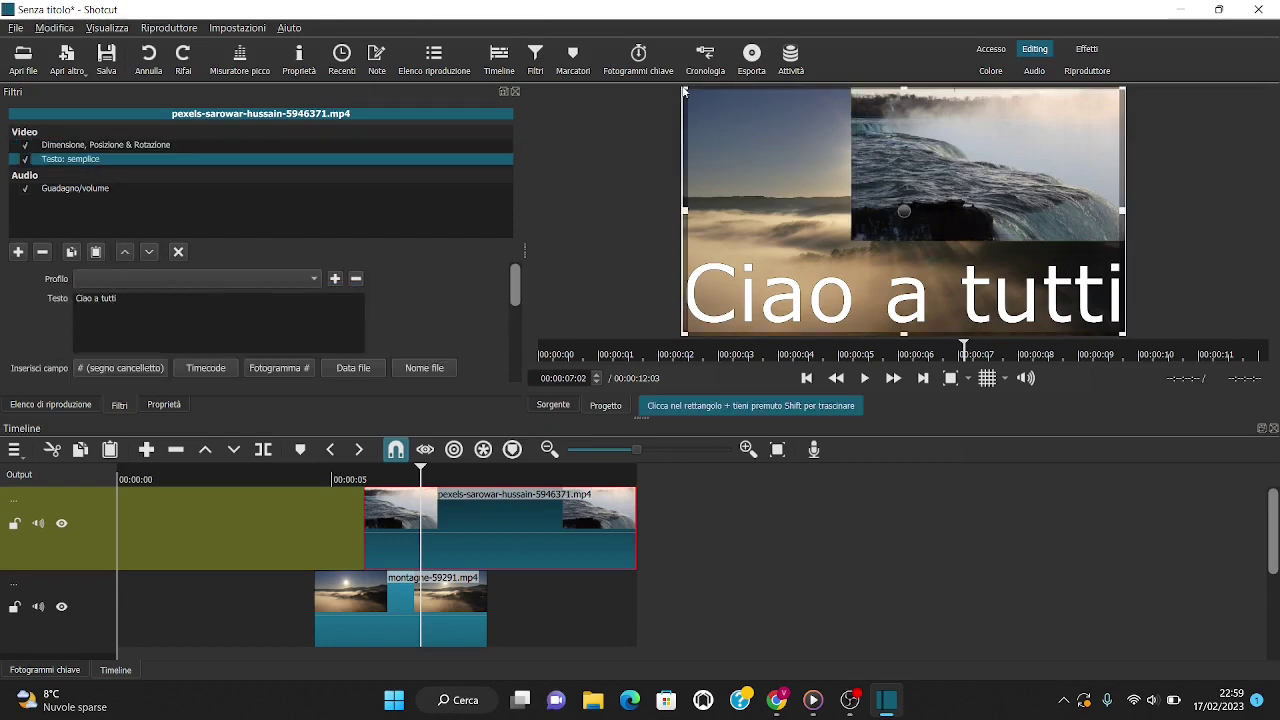
left_click_drag(684, 90, 852, 216)
left_click_drag(962, 282, 905, 268)
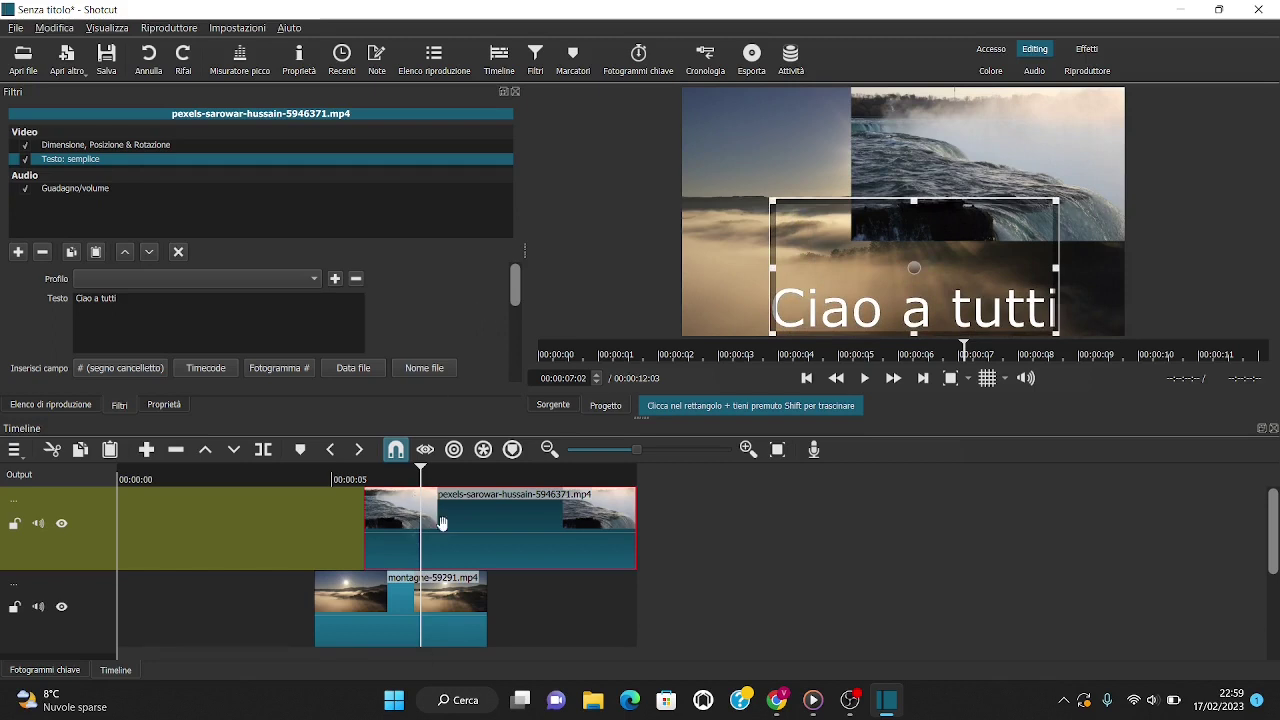
Step: Enable position and size keyframes for the Testo: semplice filter at 00:00:05:19, the start of the pexels river clip
left_click(806, 378)
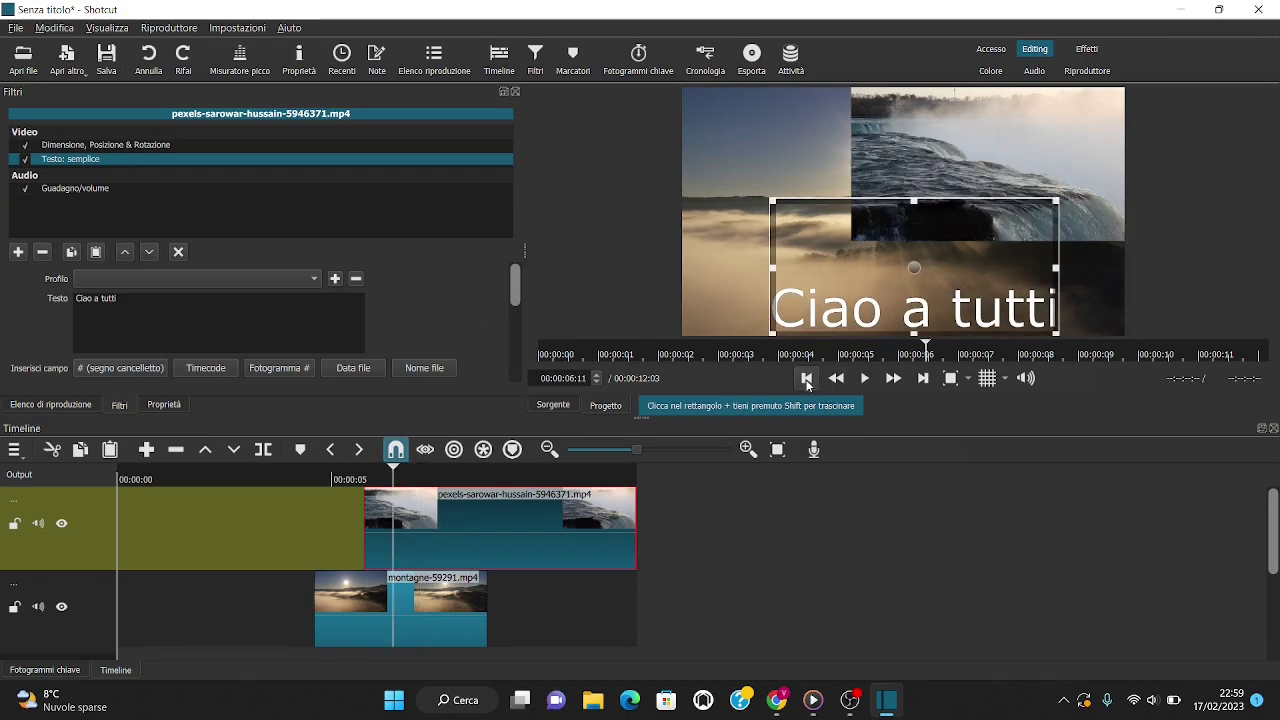
left_click(806, 378)
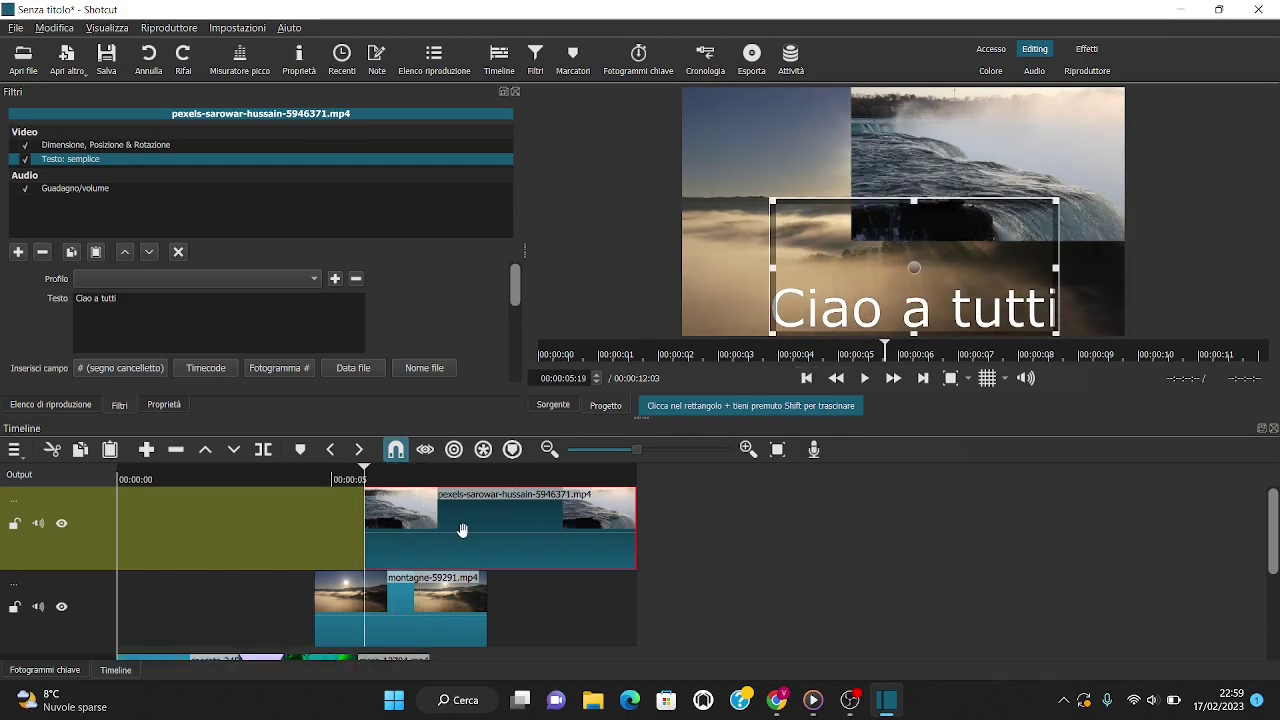
scroll(518, 296, "down", 5)
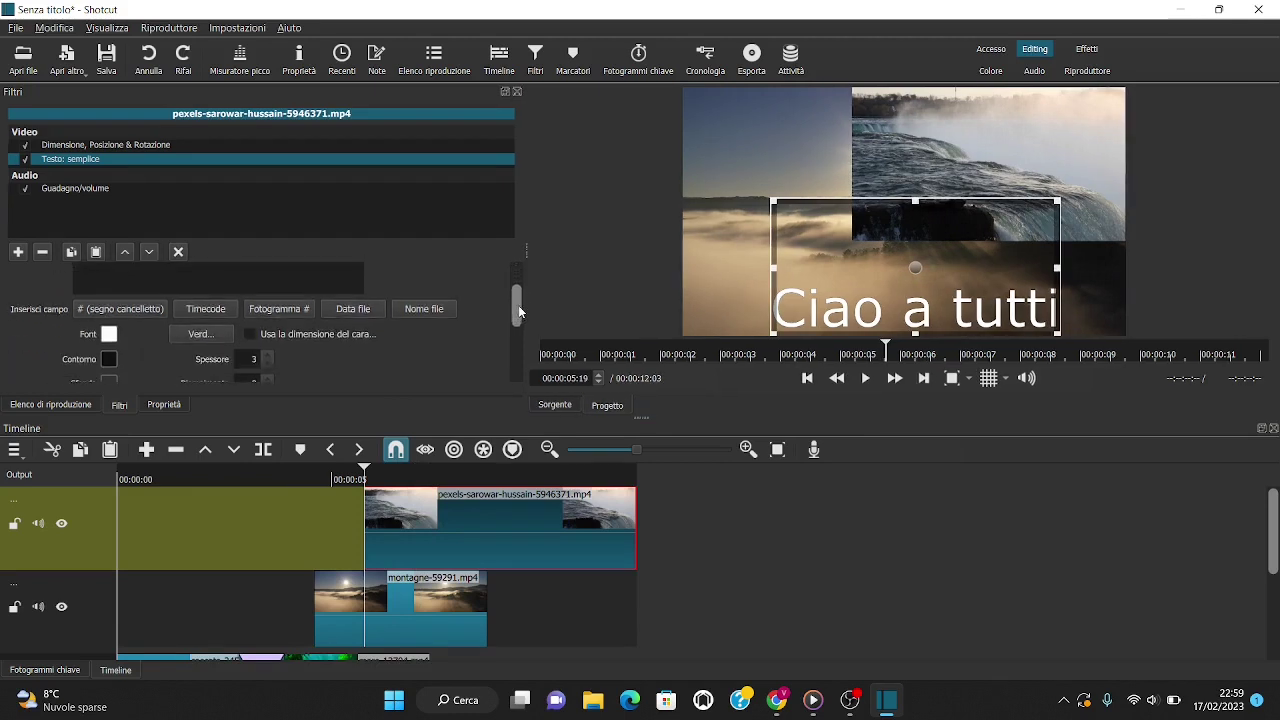
left_click(326, 303)
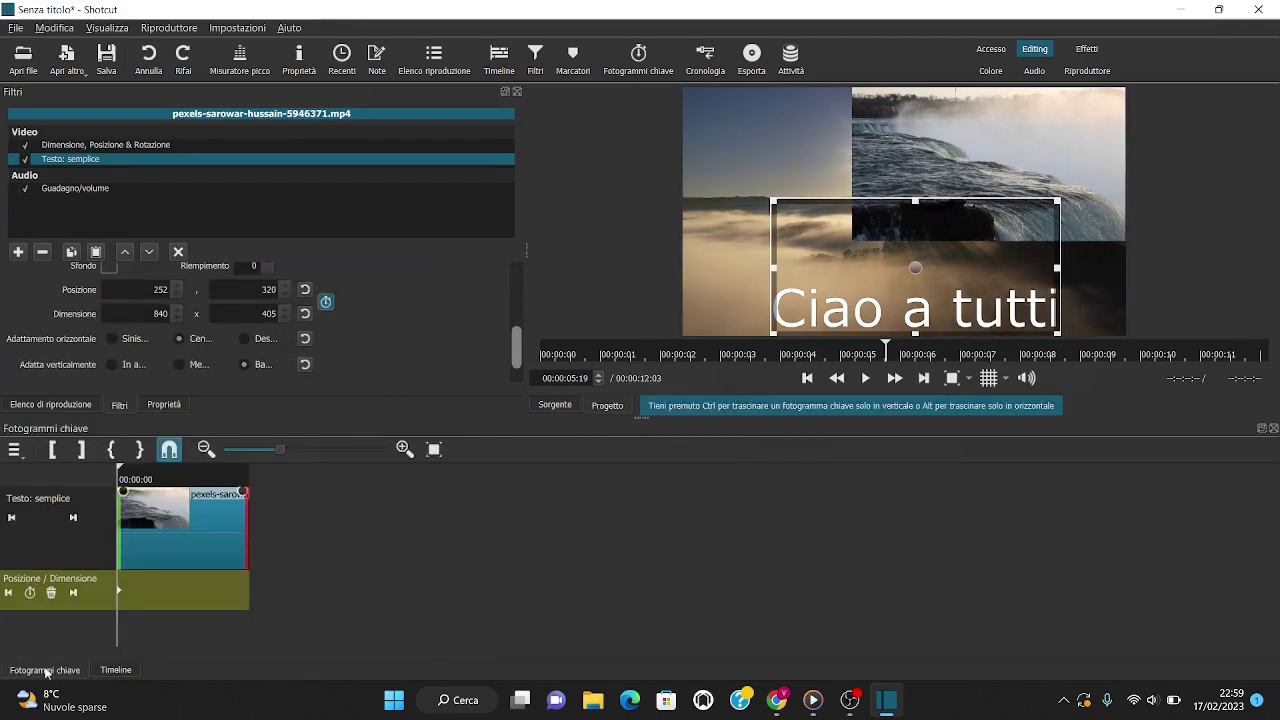
Step: Show the text filter's keyframes and move the text box beyond the frame's left edge, to about -851, 356, at the first keyframe
left_click(114, 671)
left_click(50, 672)
mouse_move(119, 596)
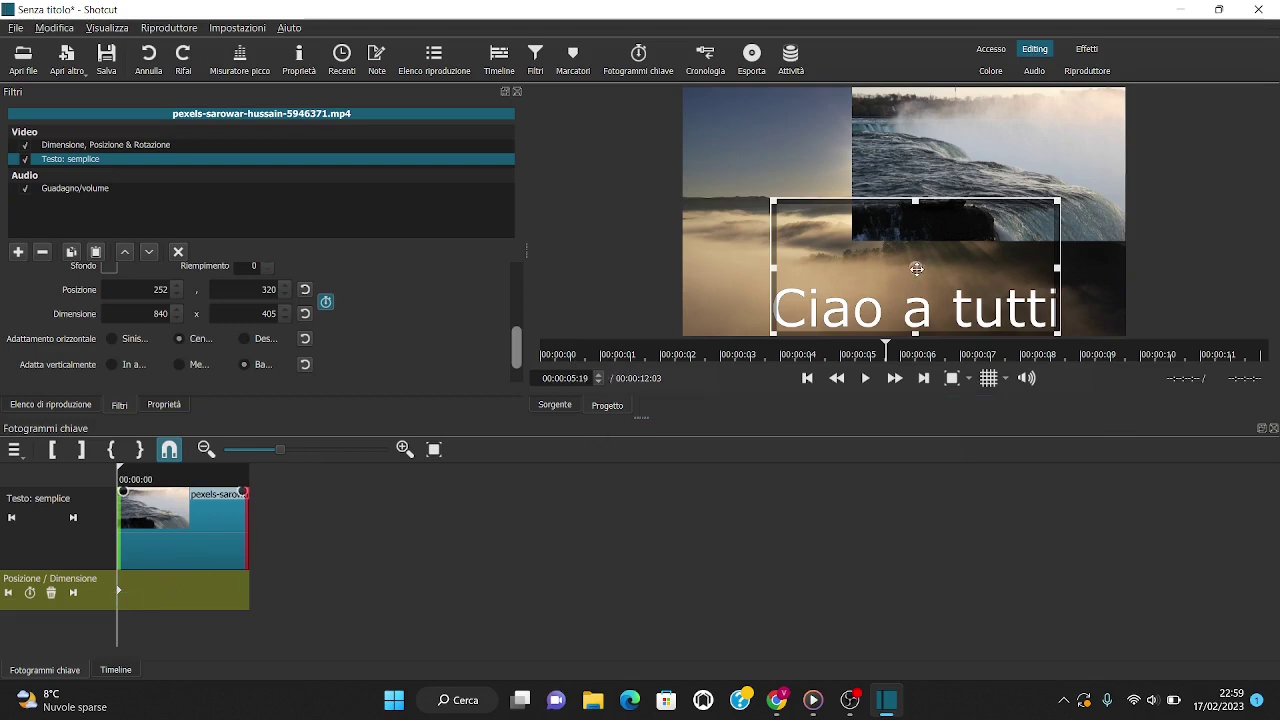
left_click_drag(916, 268, 523, 284)
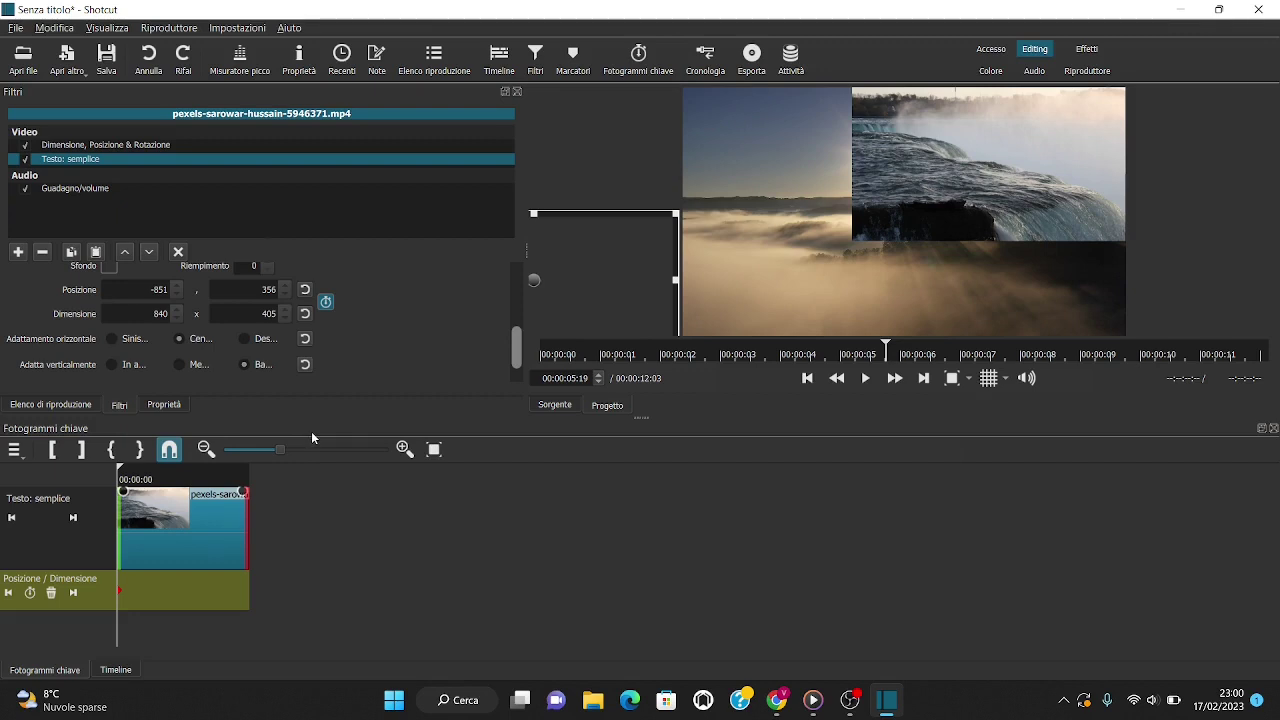
Step: At 00:00:06:04, bring the "Ciao a tutti" text box back into the lower middle of the frame, at about 223, 315
key("Right")
key("Right")
key("Right")
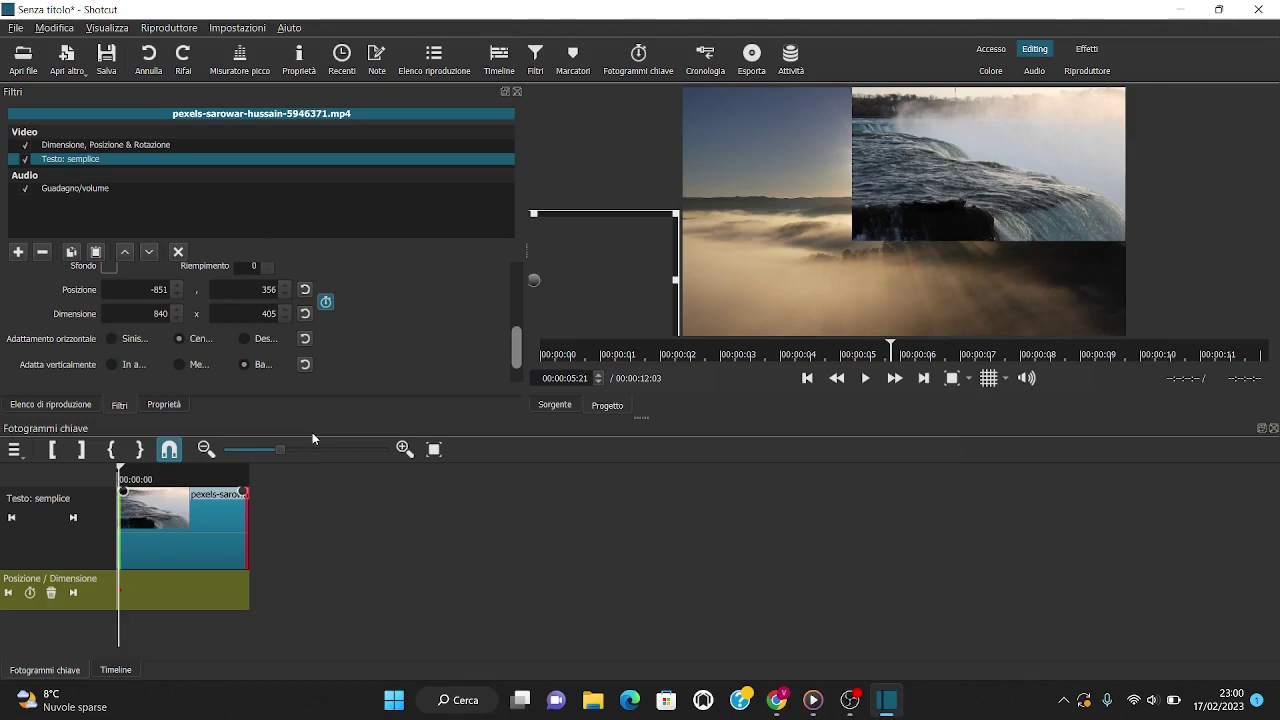
key("Right")
key("Right")
key("Right")
key("Right")
key("Right")
key("Right")
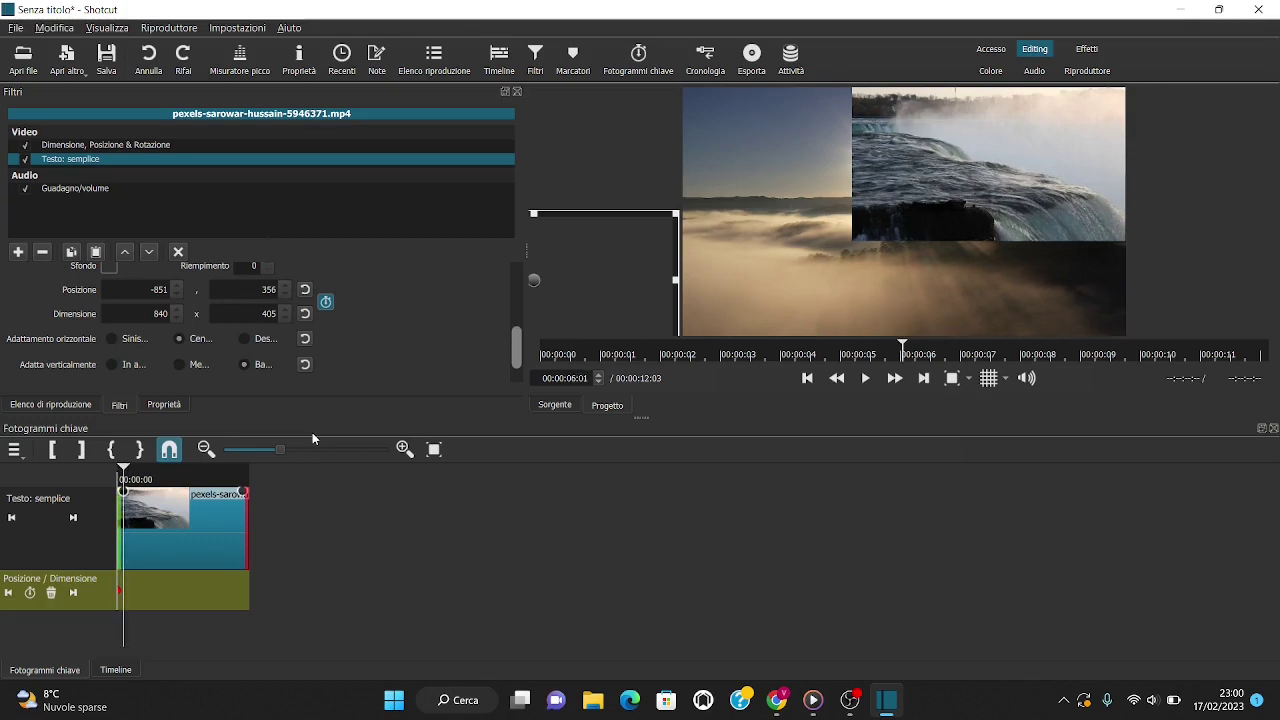
key("Right")
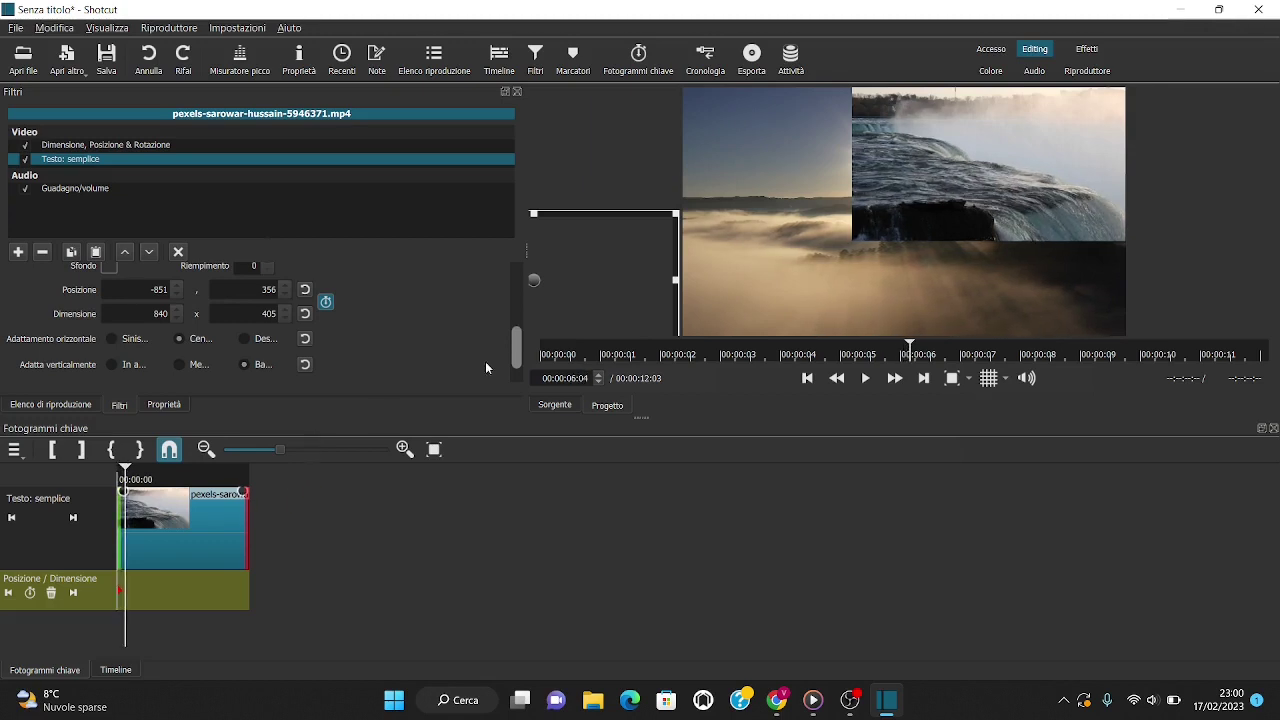
left_click_drag(538, 283, 917, 270)
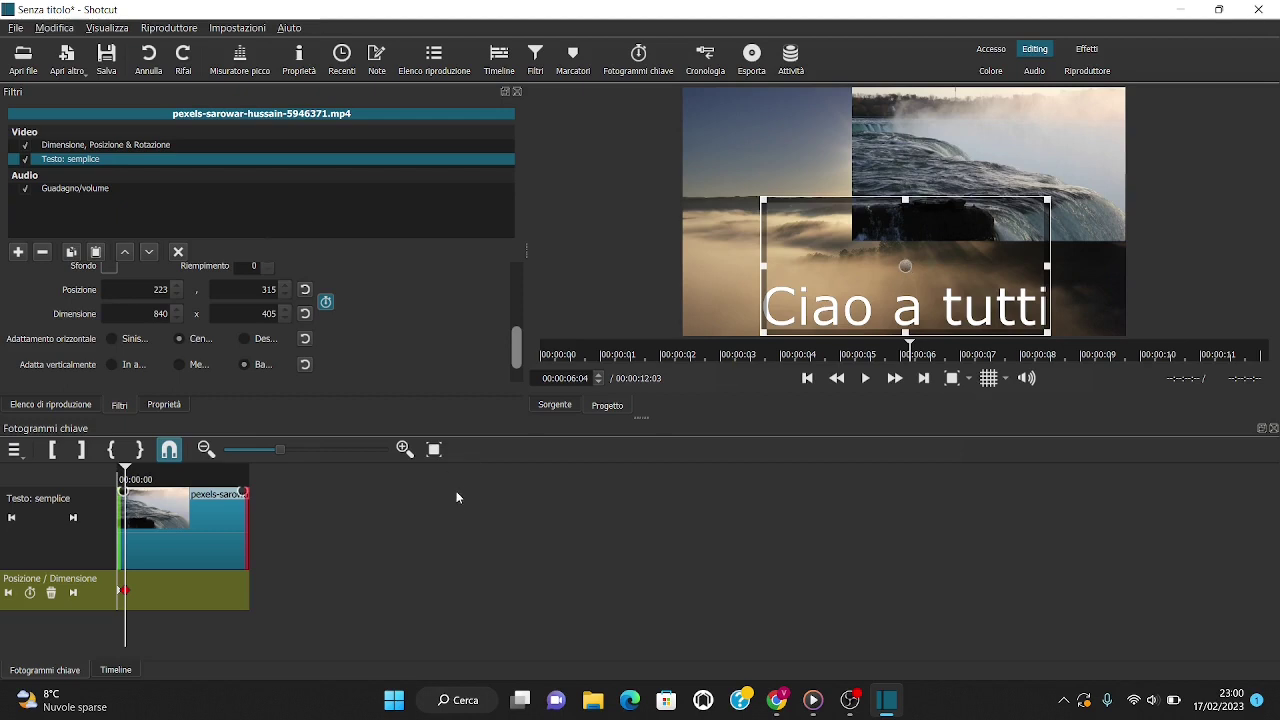
Step: Add a position and size keyframe for the text at 00:00:11:18, shortly before the clip ends
left_click(927, 386)
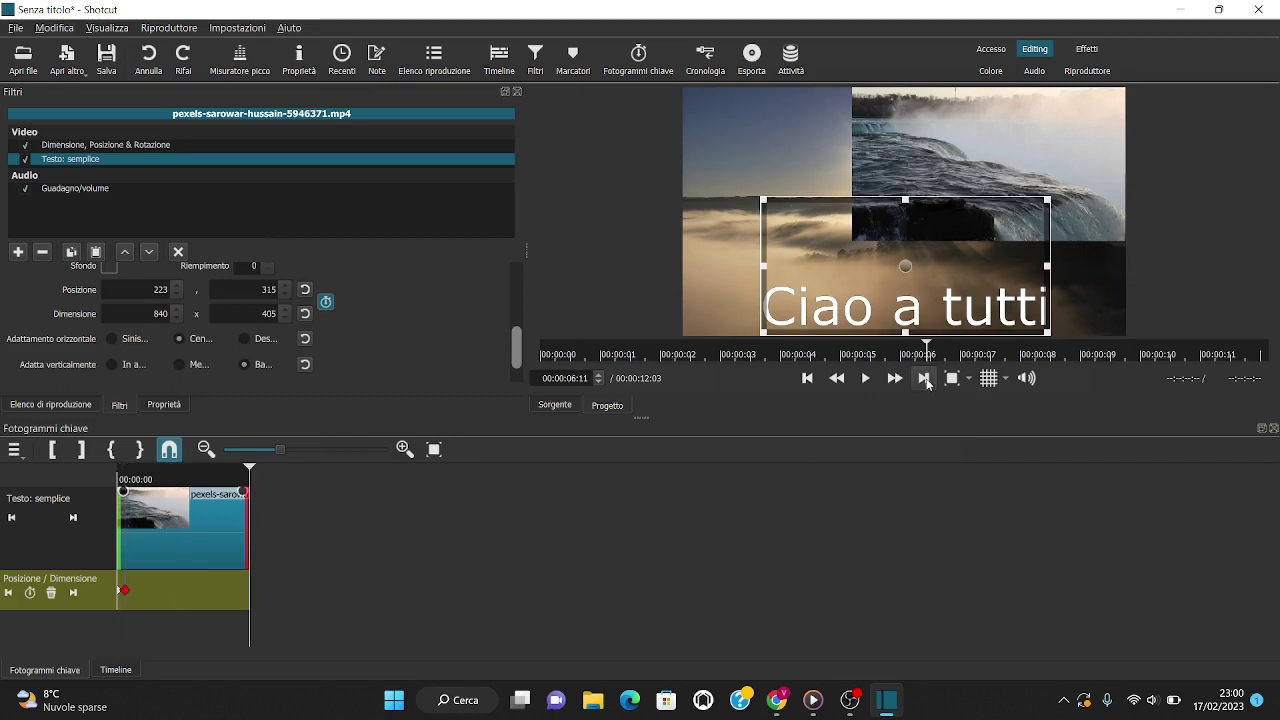
left_click(927, 384)
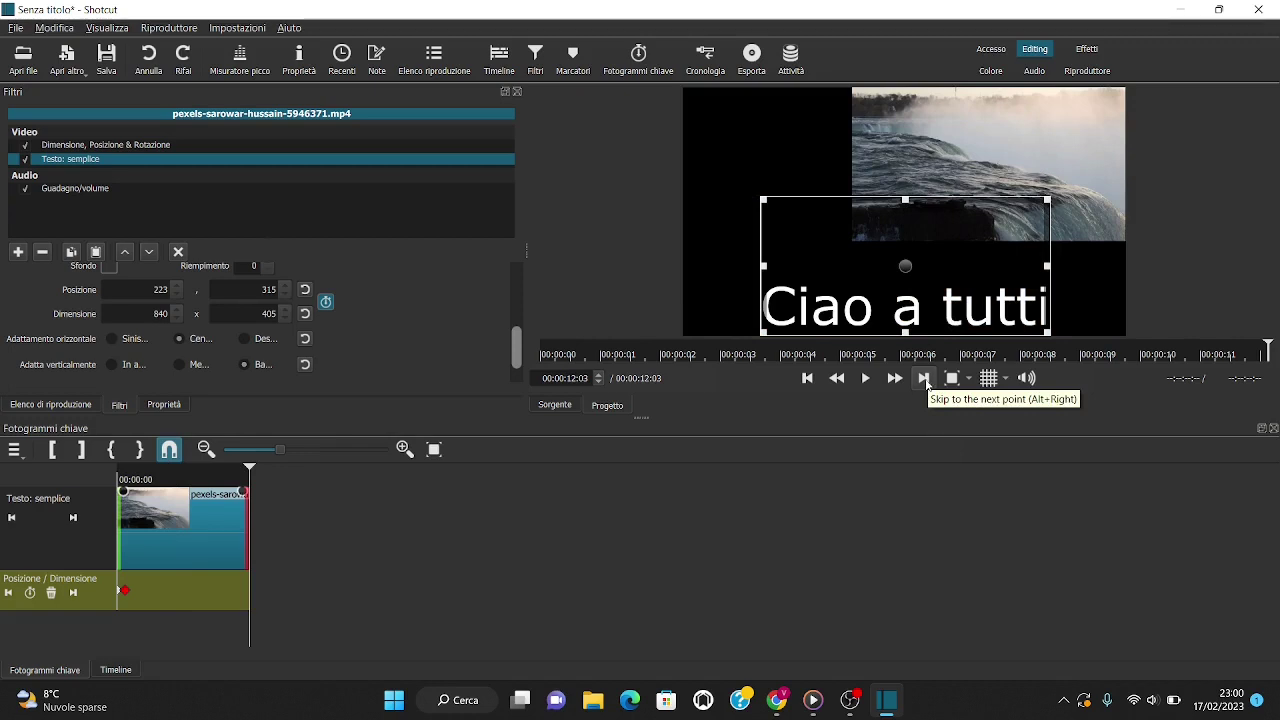
key("Left")
key("Left")
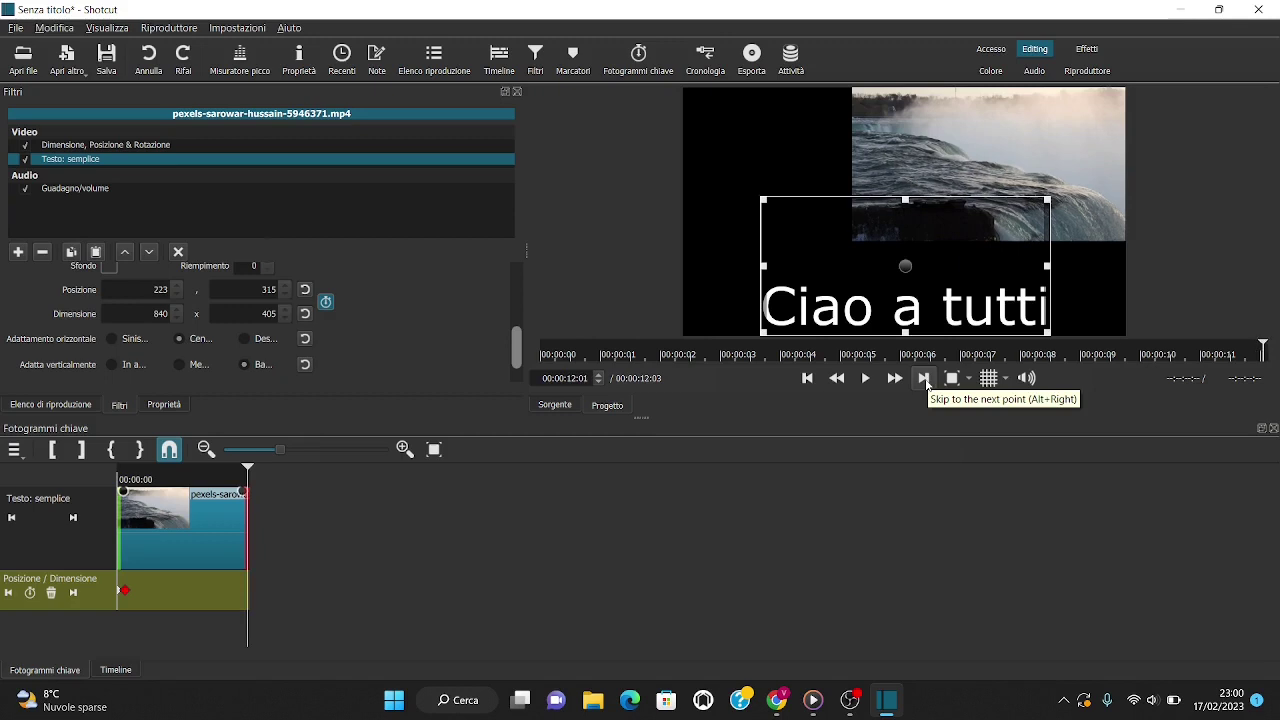
key("Left")
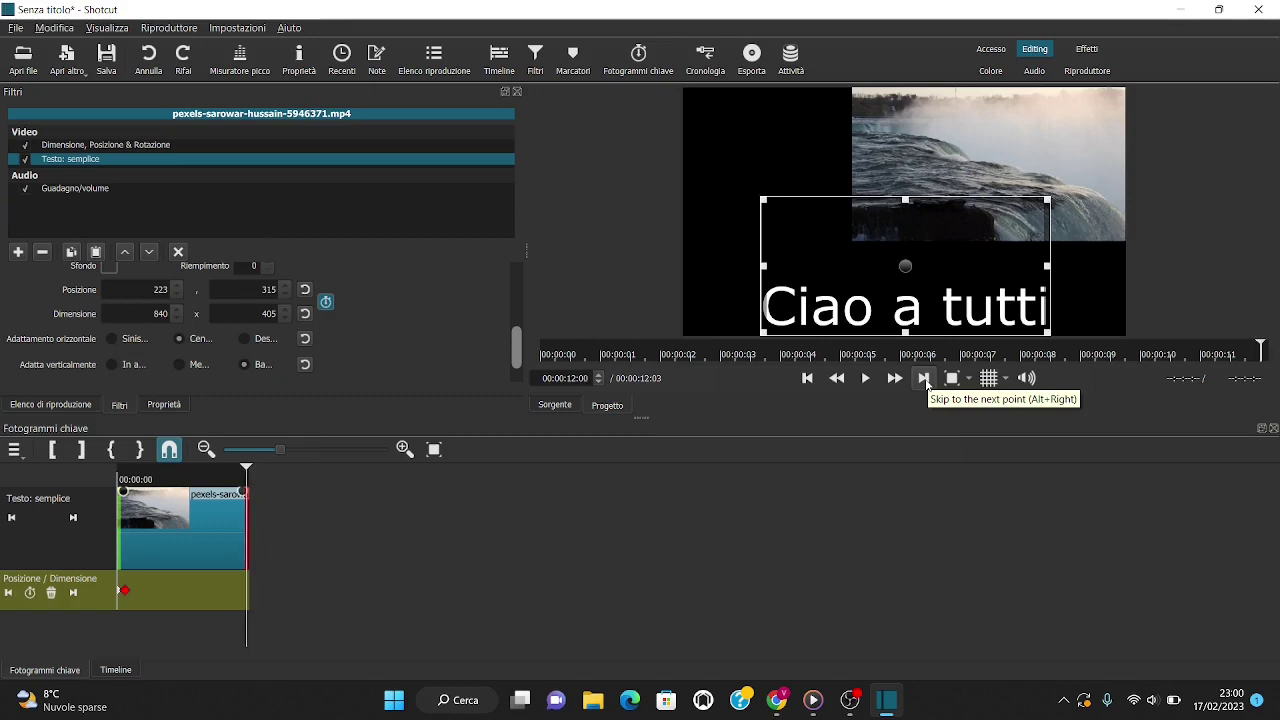
key("Left")
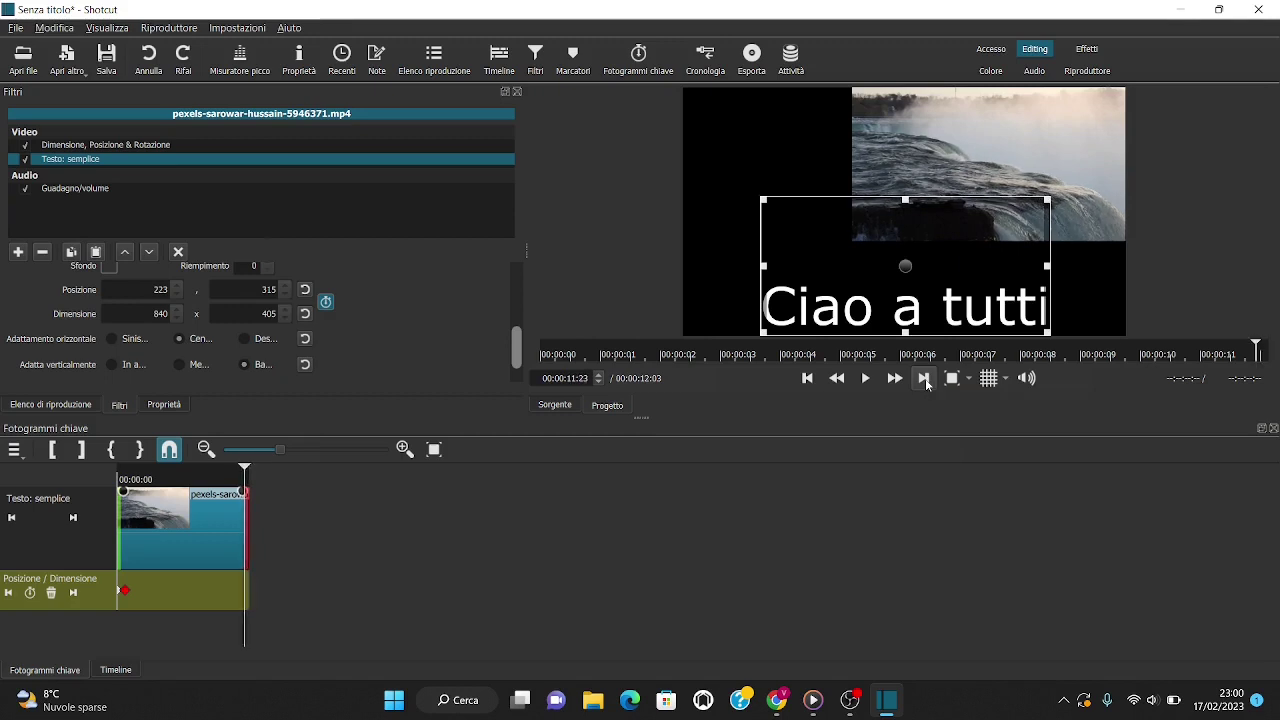
key("Left")
key("Left")
key("Left")
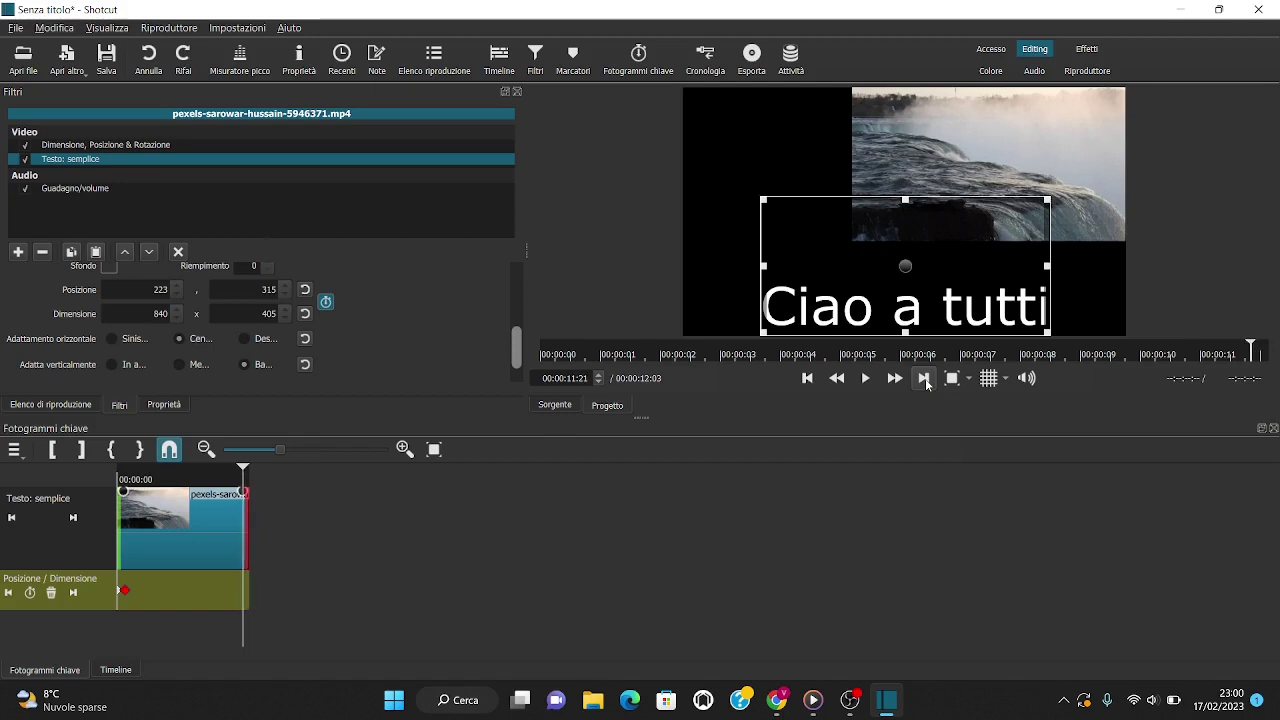
key("Left")
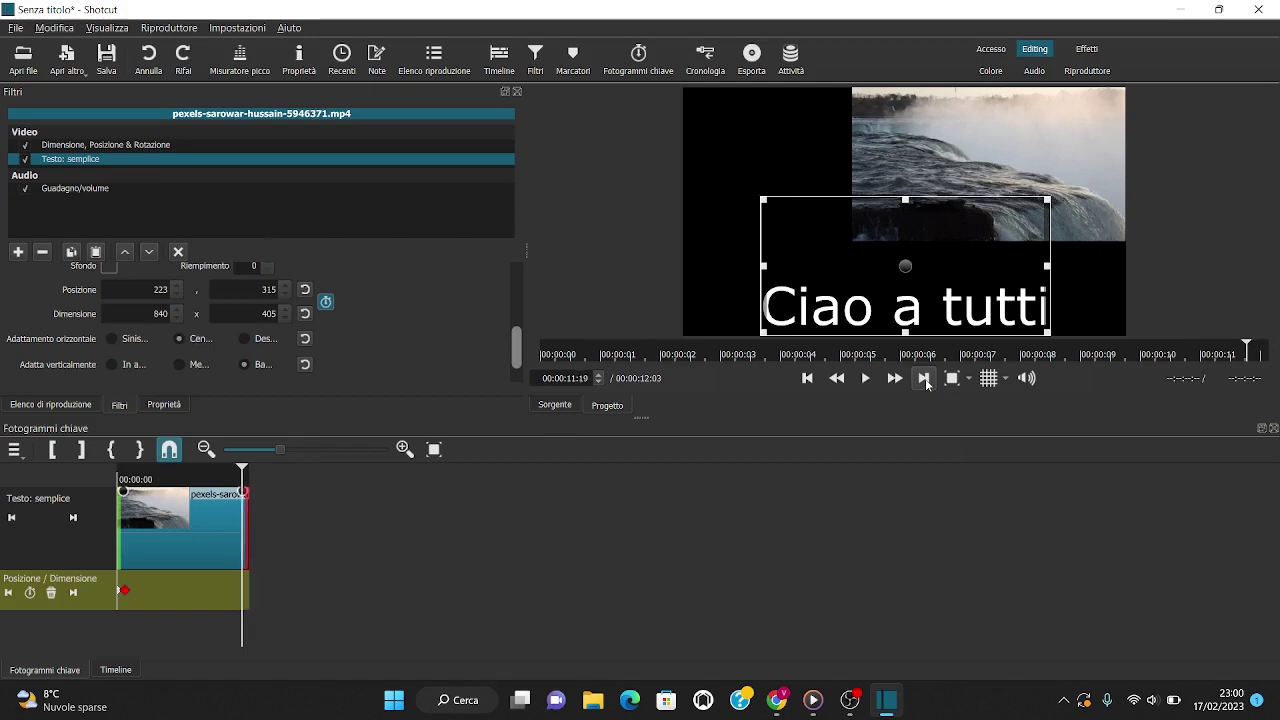
key("Left")
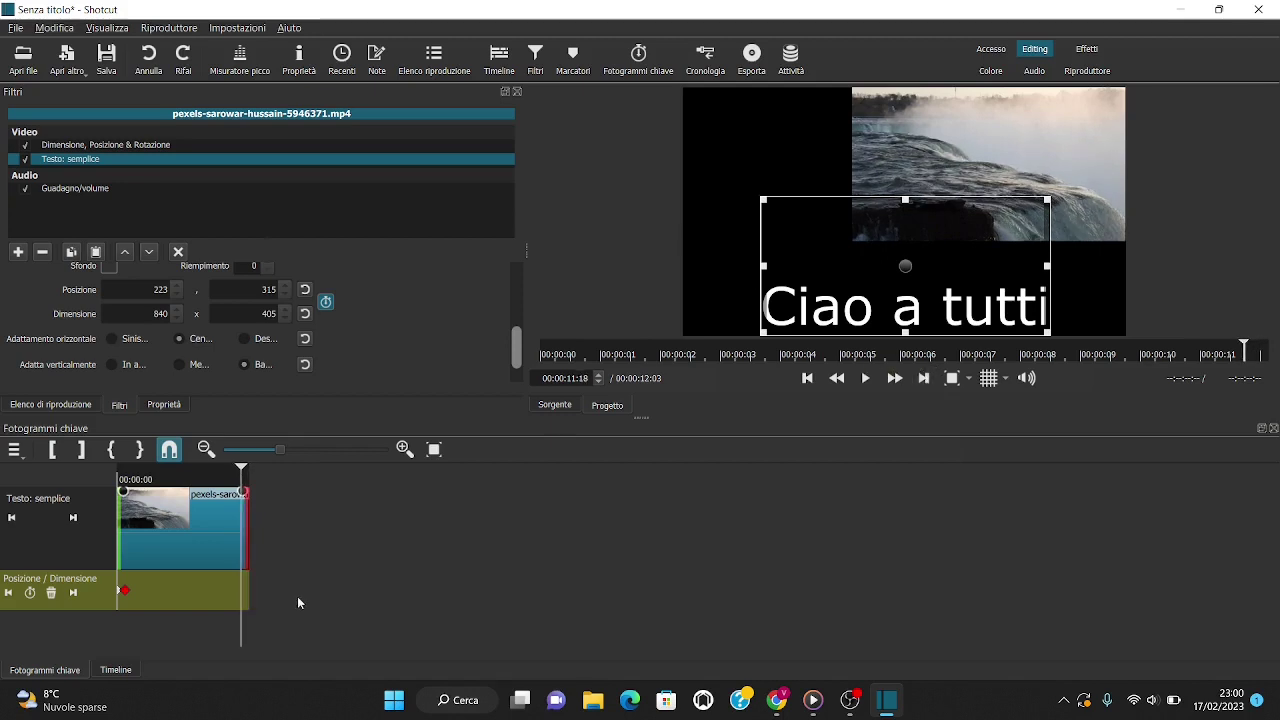
left_click(30, 593)
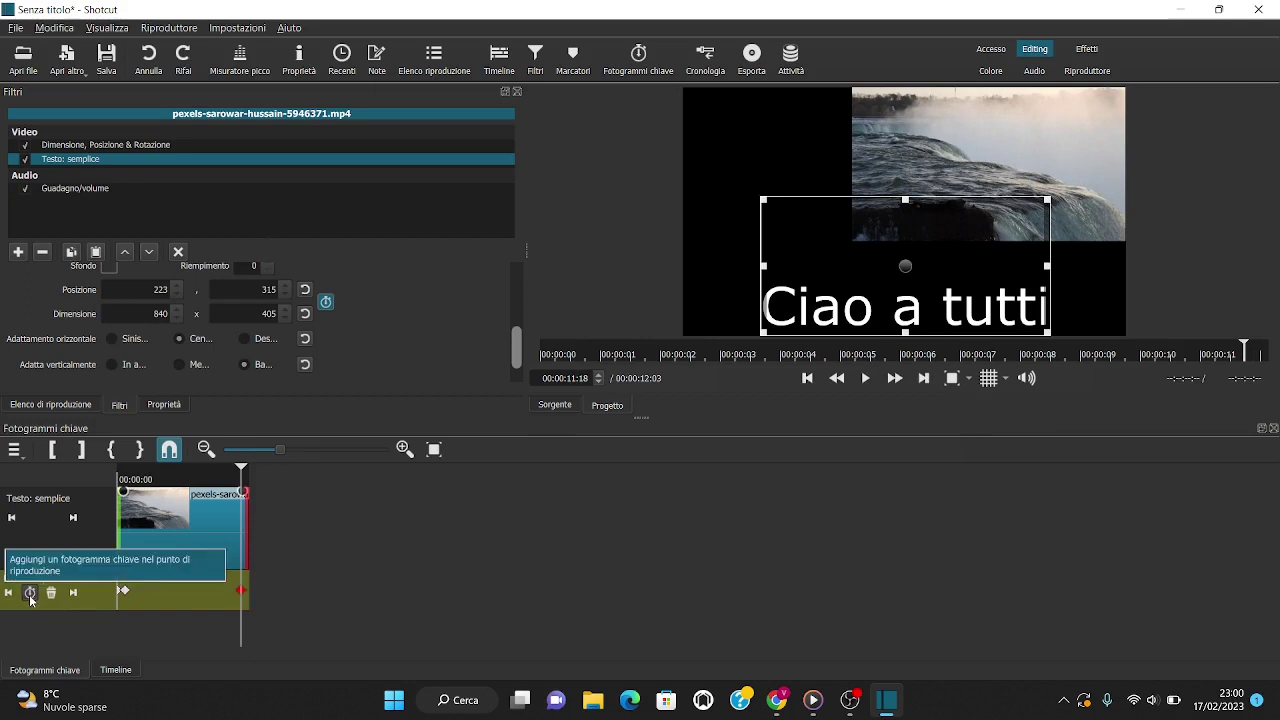
Step: At the clip's end, 00:00:12:03, move the text box beyond the frame's right edge to about 1398, 328, and widen the preview area
left_click(922, 380)
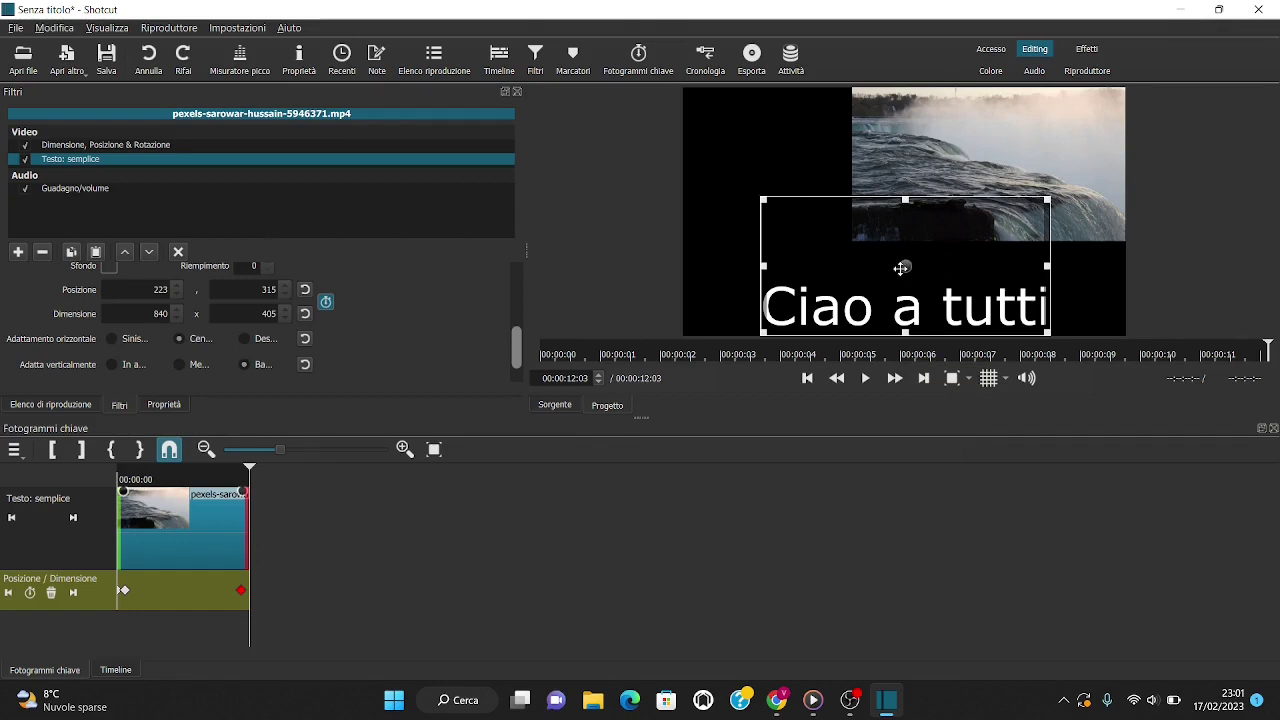
left_click_drag(906, 266, 1275, 270)
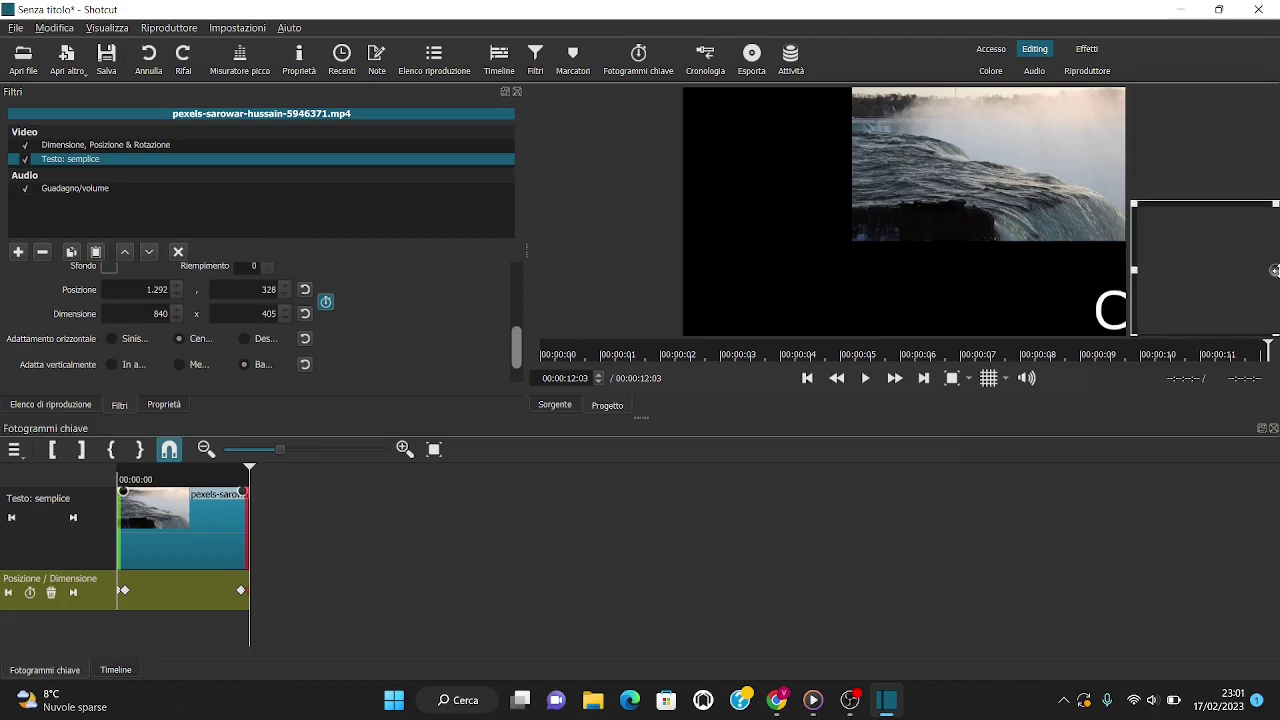
left_click_drag(535, 260, 455, 258)
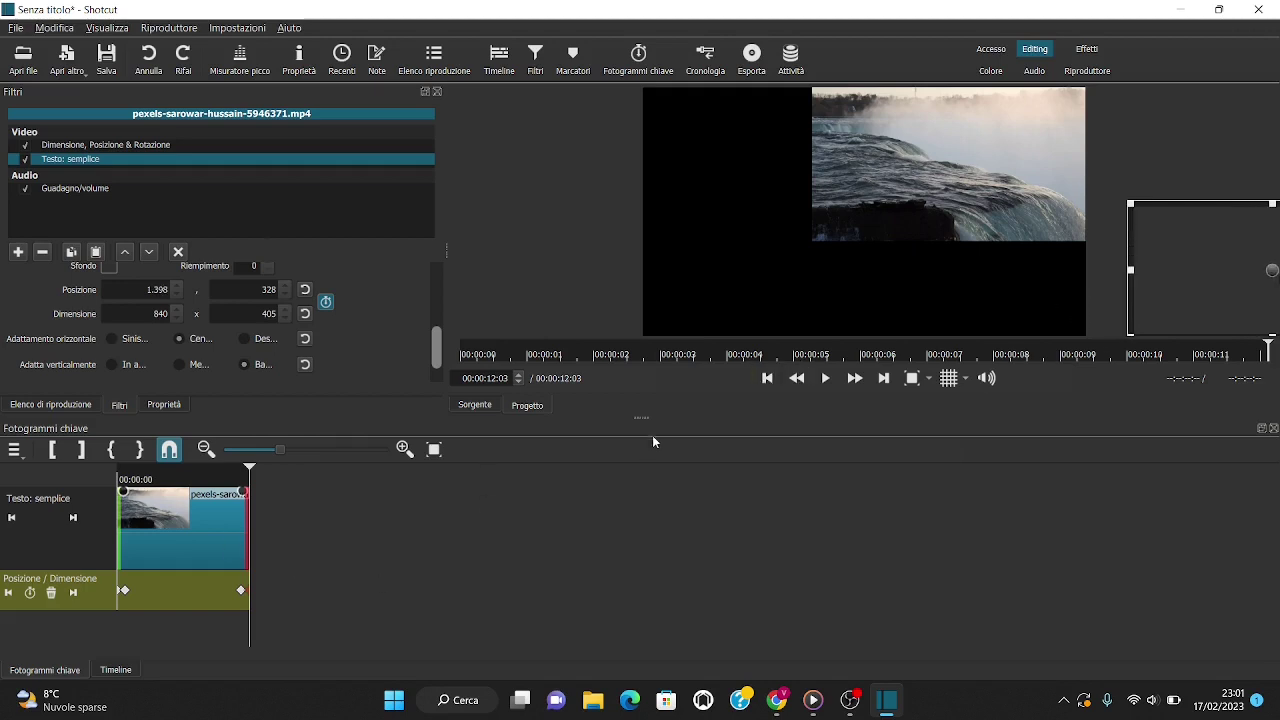
Step: Play the project to check the text's entry and exit animation, and return to the timeline
left_click(767, 378)
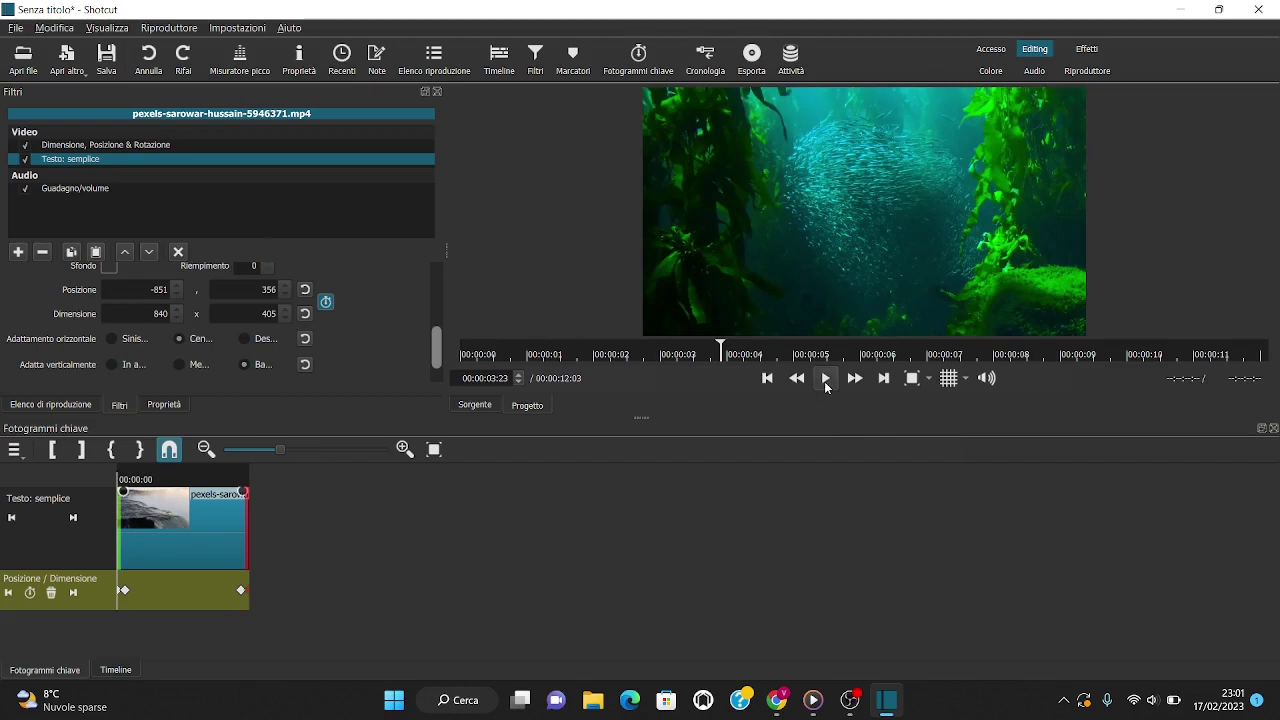
left_click(826, 380)
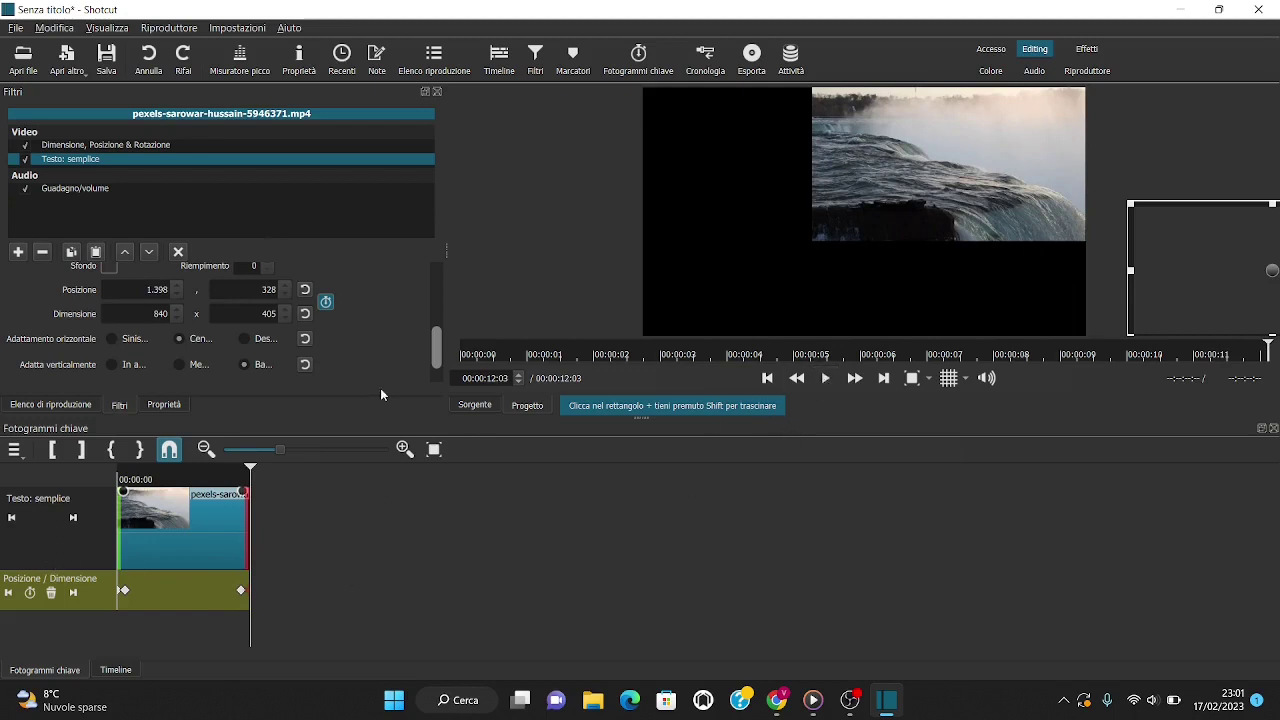
left_click(117, 671)
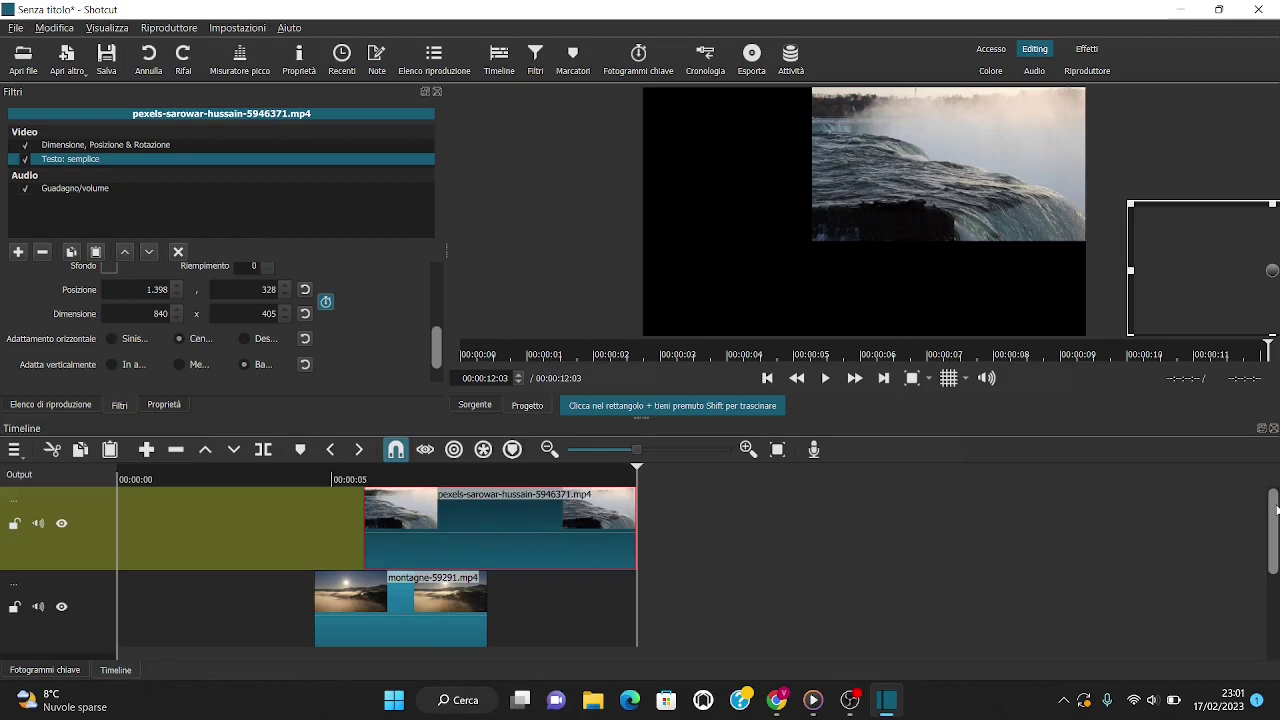
Step: Fit the timeline zoom to the project and remove audio track A1 below the video tracks
scroll(1276, 510, "down", 1)
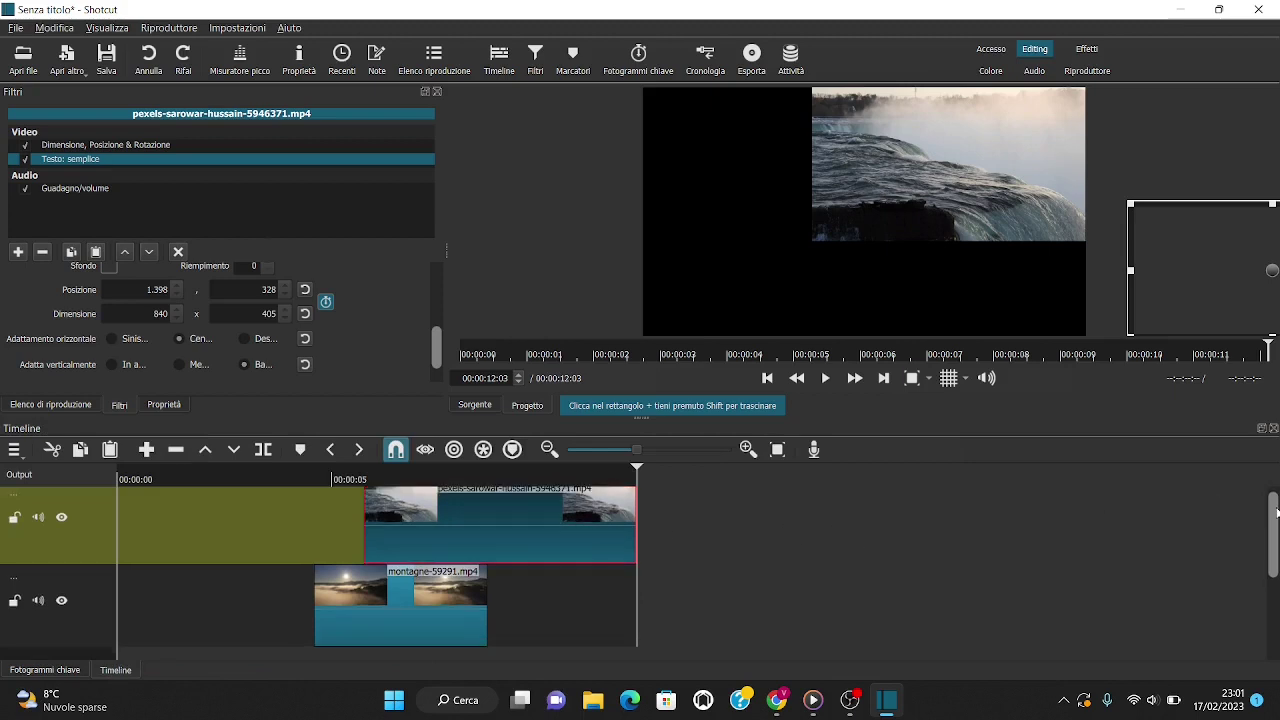
left_click(779, 450)
scroll(1276, 522, "down", 3)
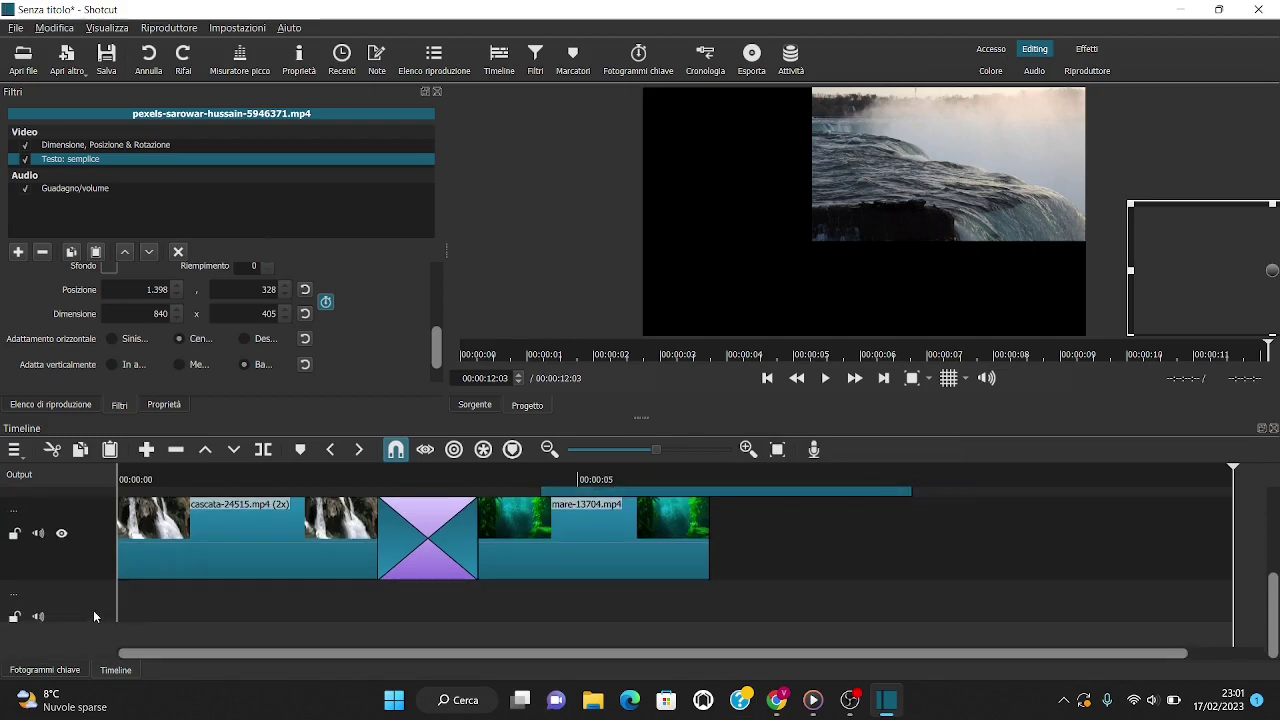
left_click(65, 604)
right_click(99, 600)
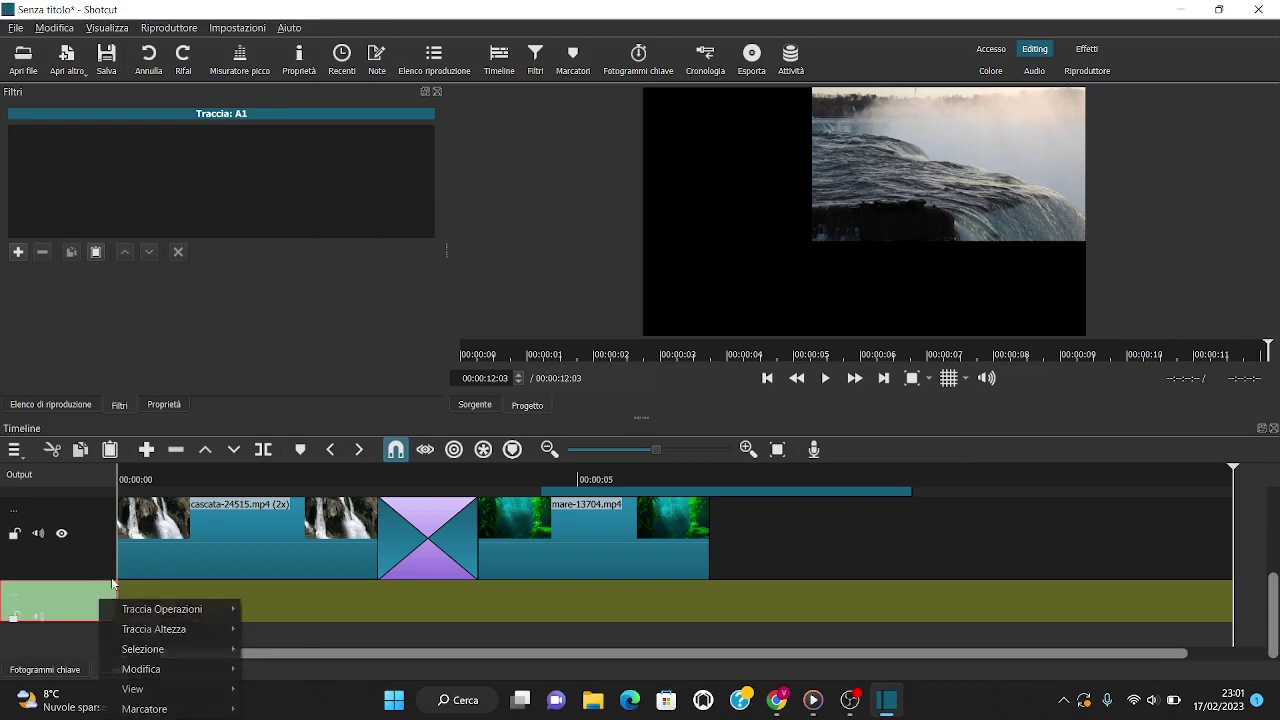
mouse_move(140, 609)
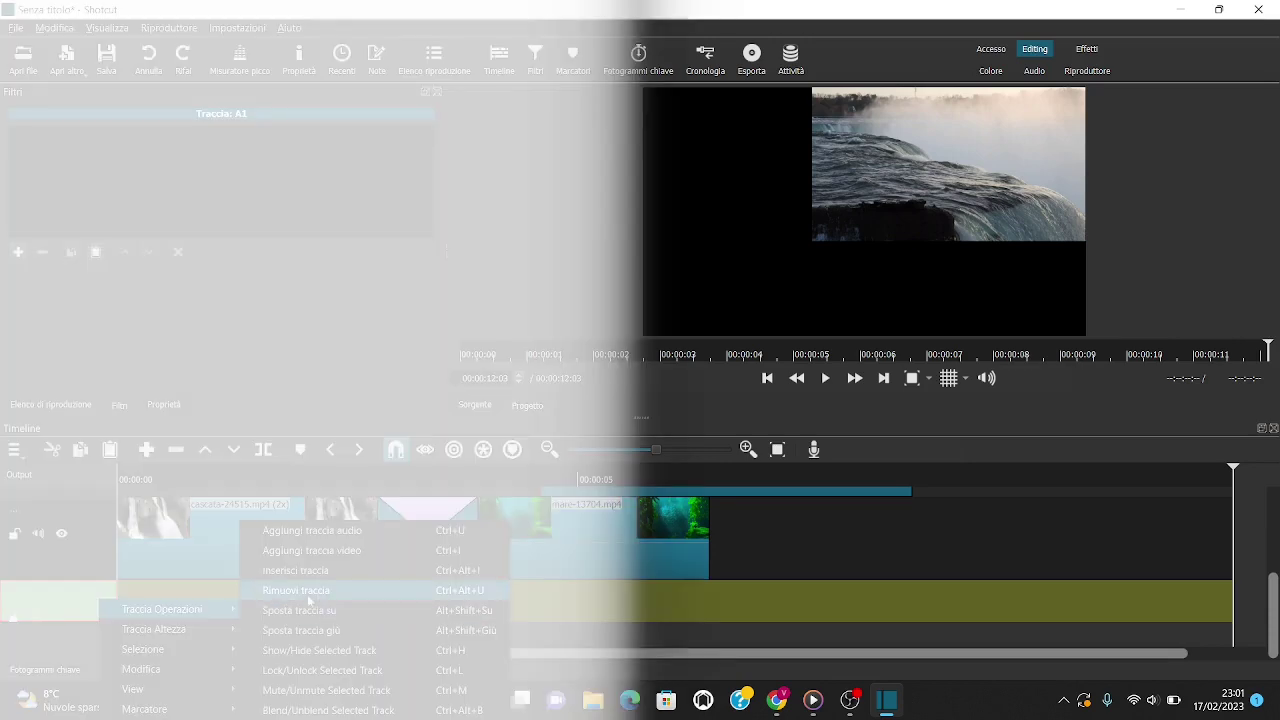
left_click(296, 591)
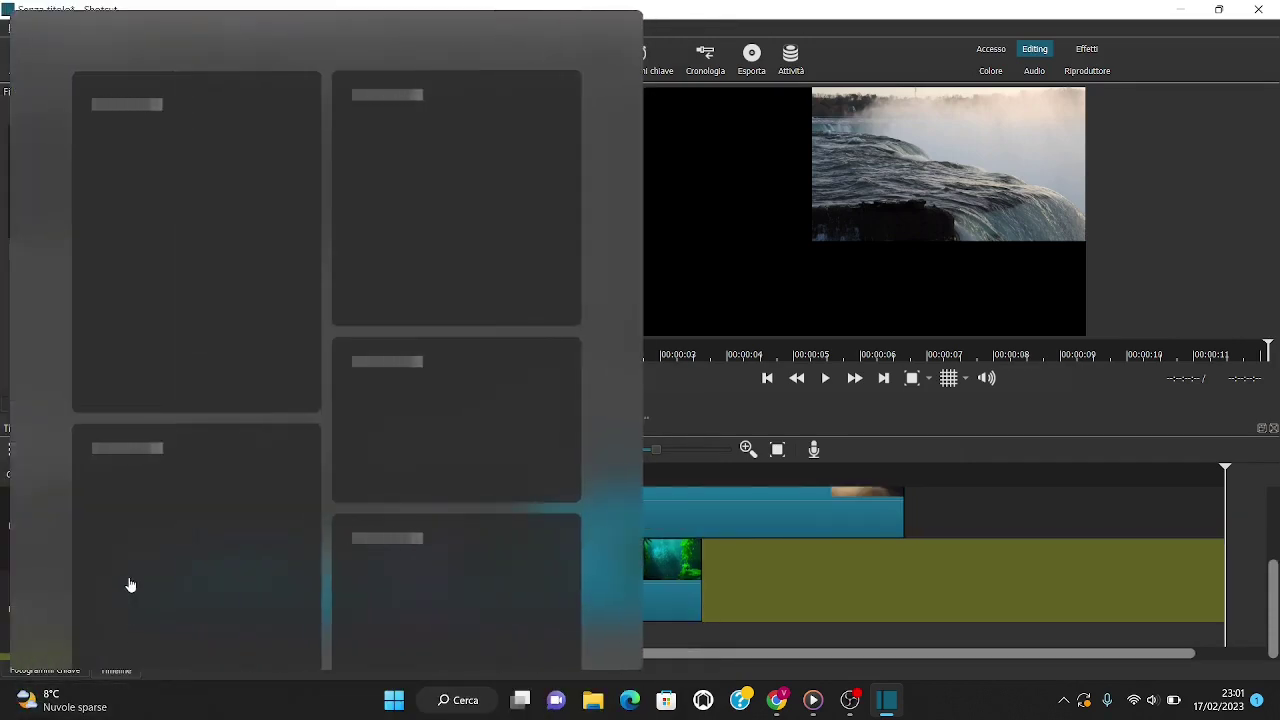
left_click(903, 295)
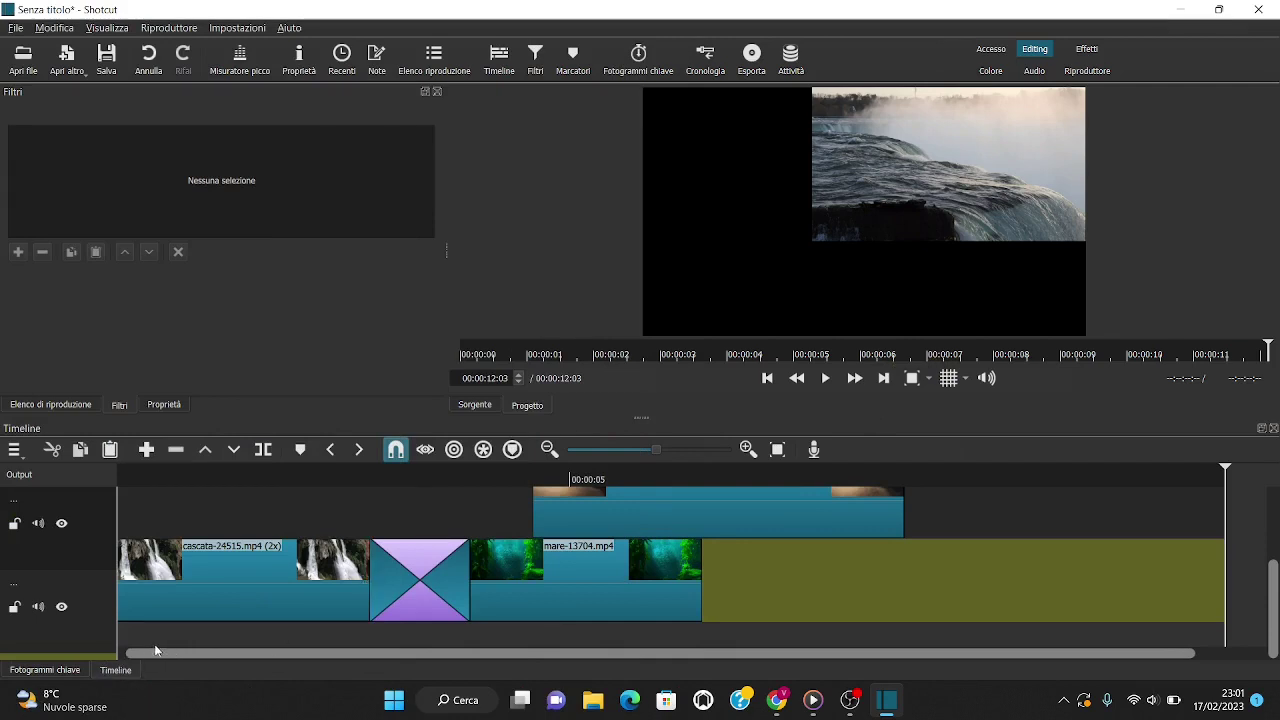
Step: Add a new audio track below the video tracks and bring it into view
right_click(97, 642)
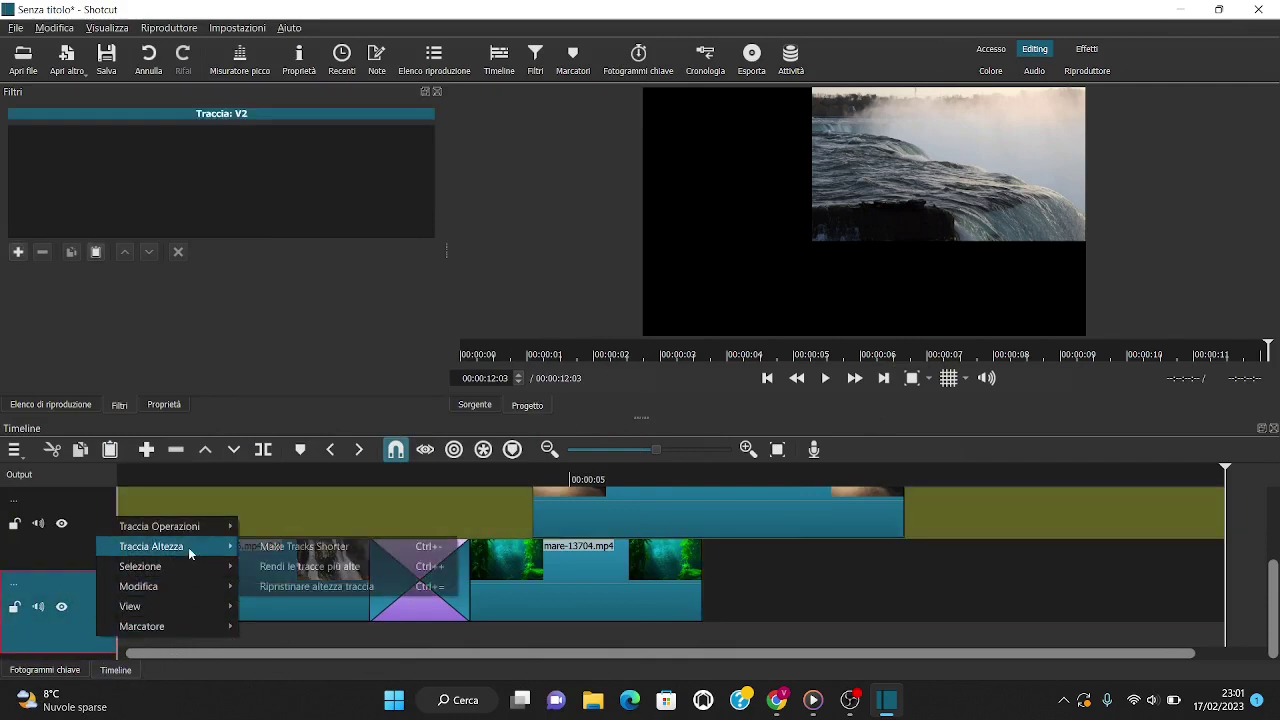
mouse_move(190, 530)
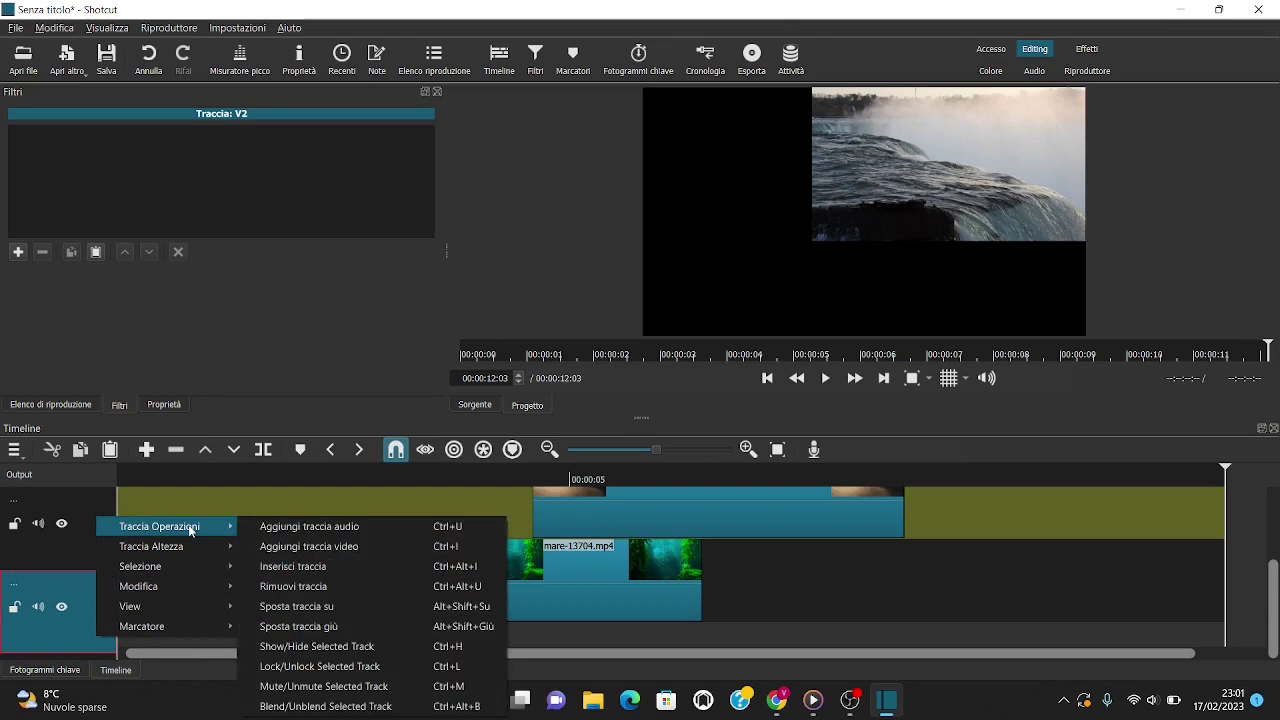
left_click(332, 527)
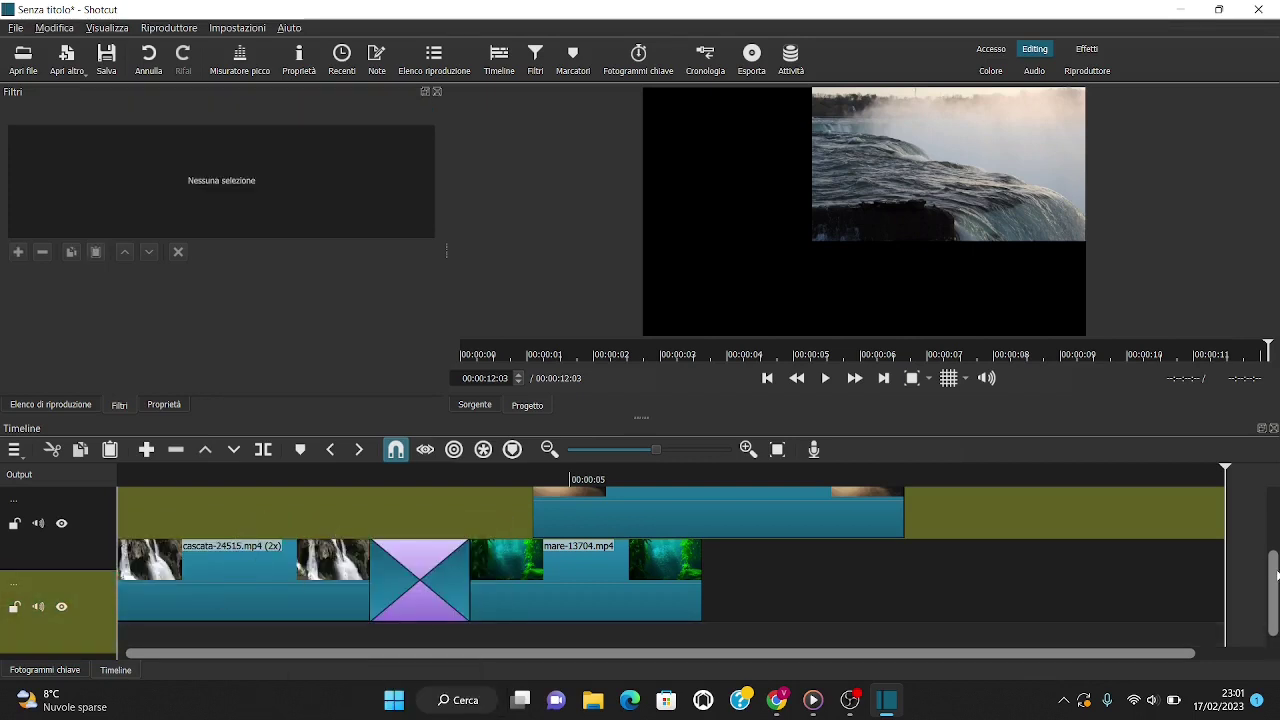
left_click_drag(1274, 574, 1274, 598)
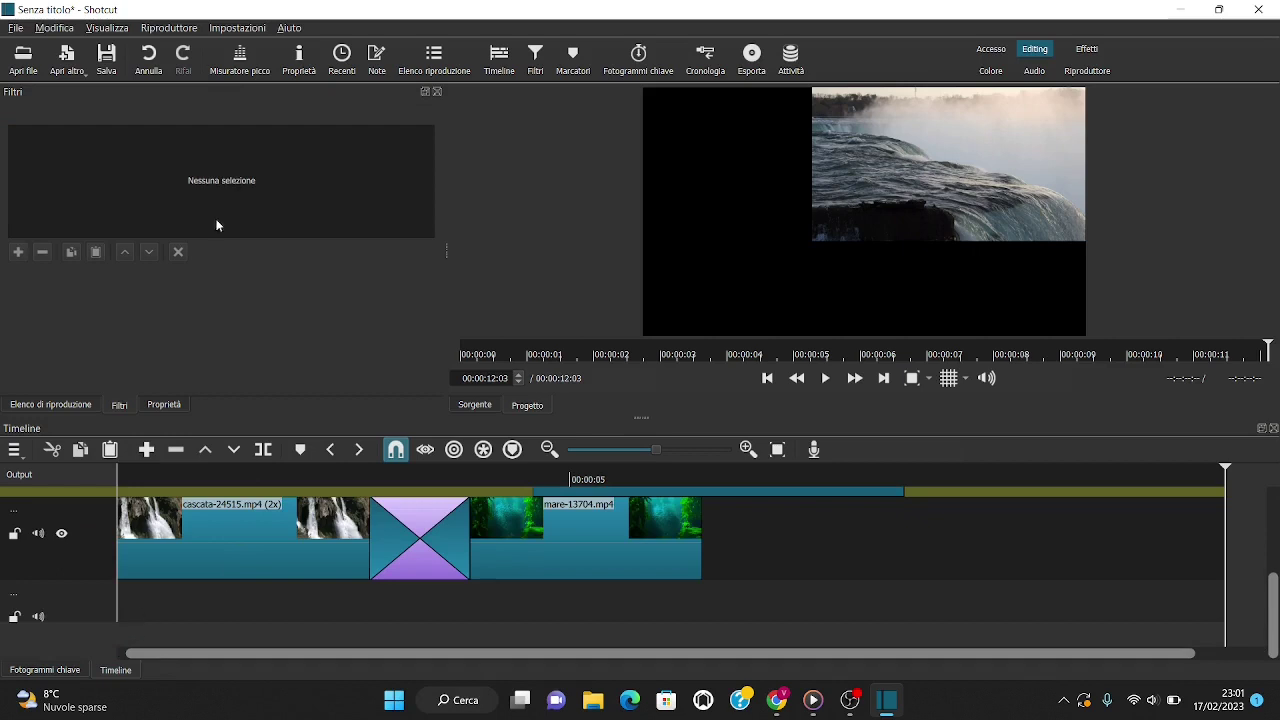
Step: Open the music clip Find Your Way Beat from the playlist and place it at the start of the new audio track
left_click(63, 406)
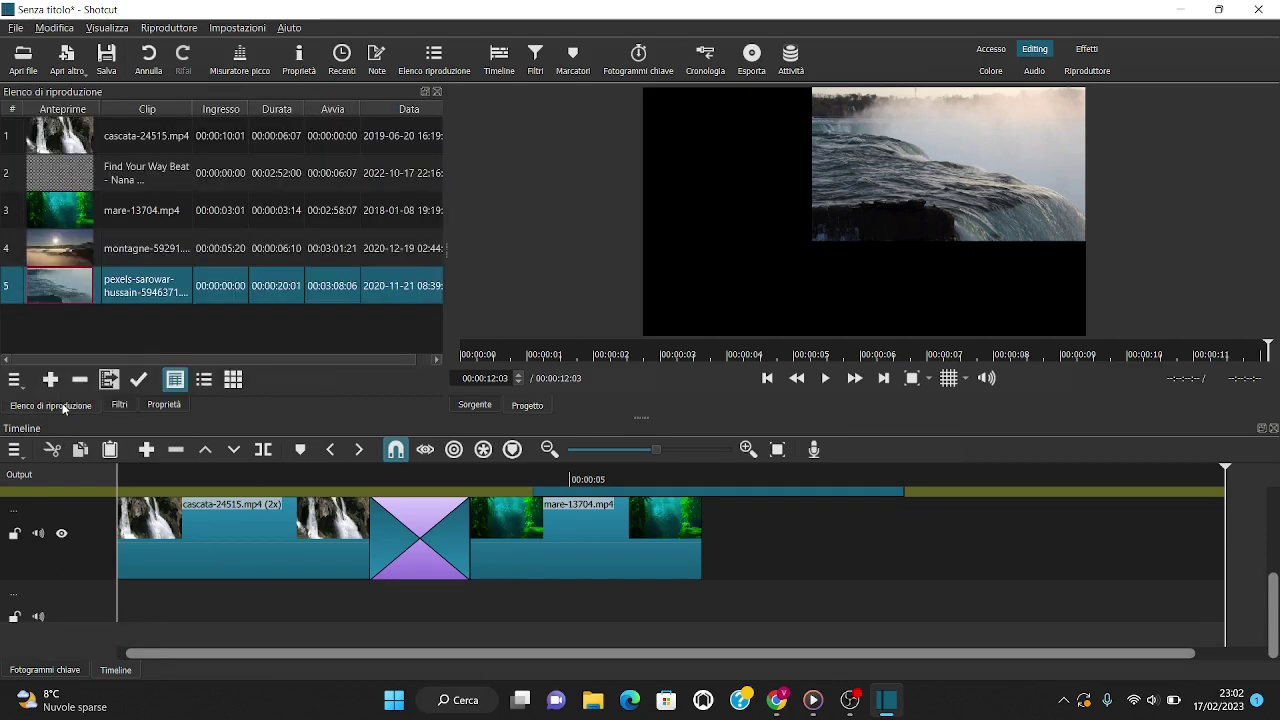
left_click(138, 178)
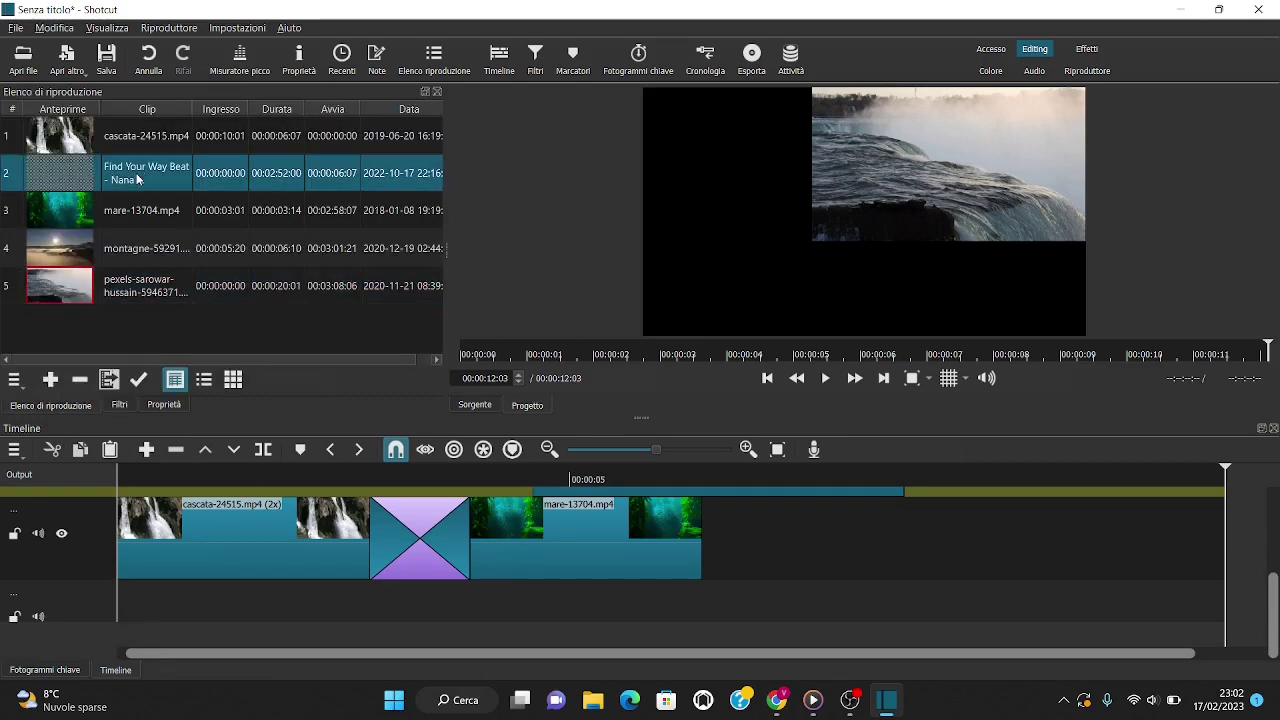
double_click(138, 178)
left_click(815, 170)
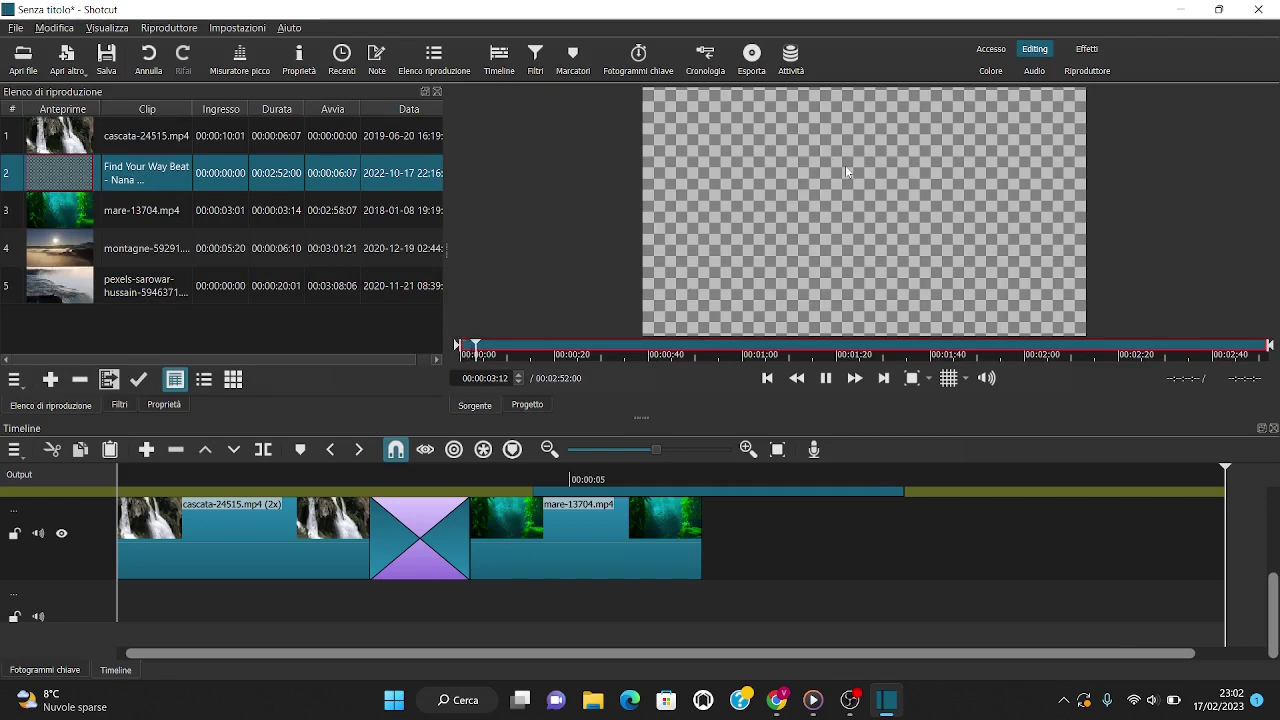
left_click_drag(847, 177, 117, 603)
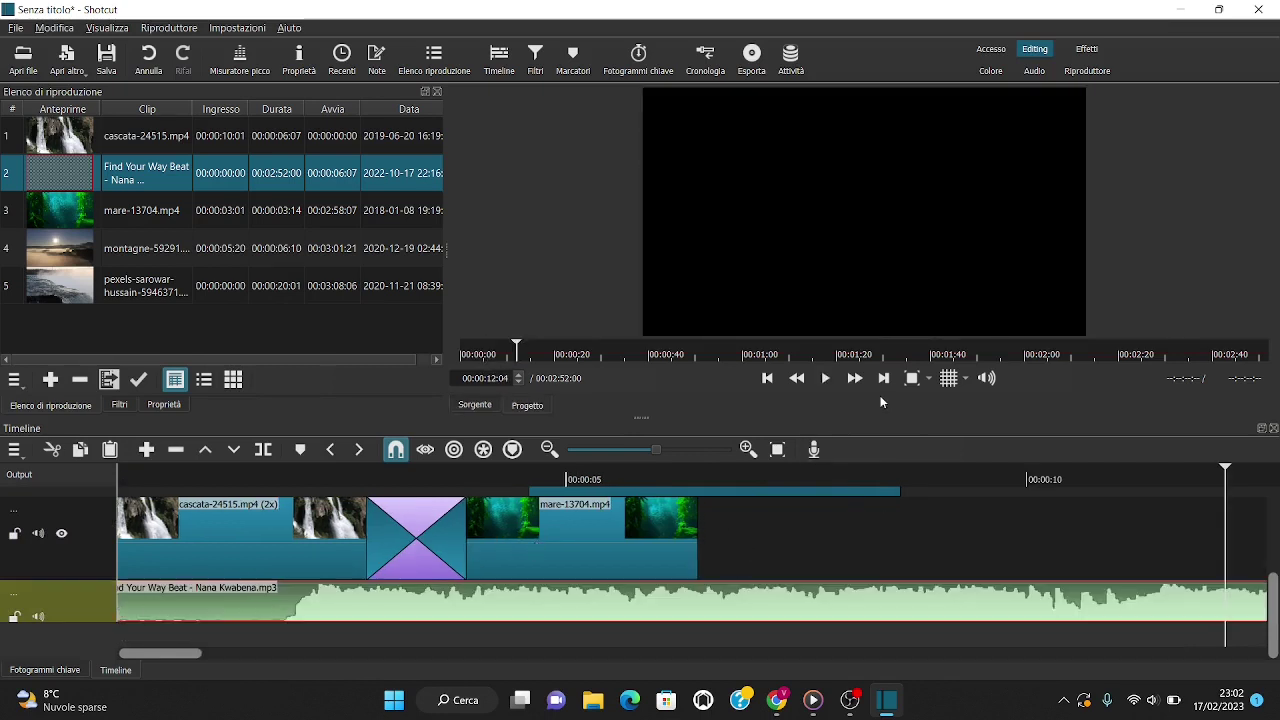
Step: Enlarge the timeline area and split the music clip at 00:00:08:16, where the montagne-59291.mp4 clip ends
scroll(1275, 603, "up", 5)
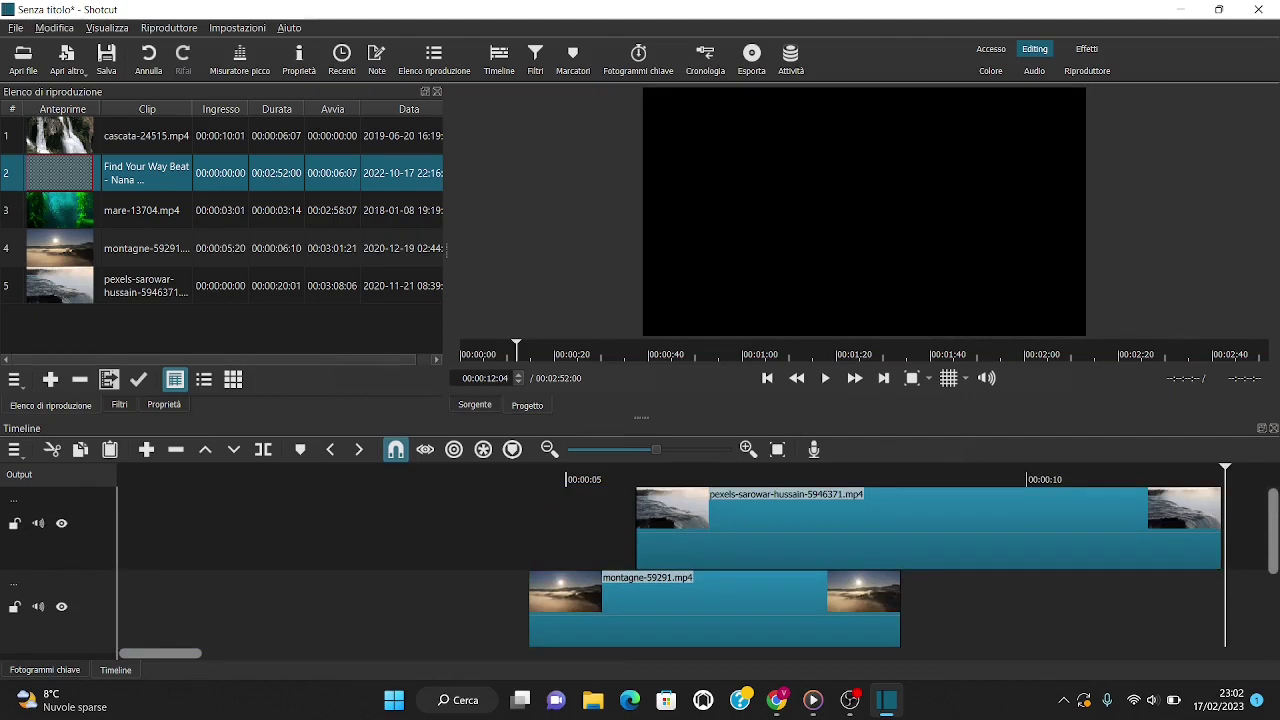
scroll(1275, 603, "down", 5)
left_click(777, 449)
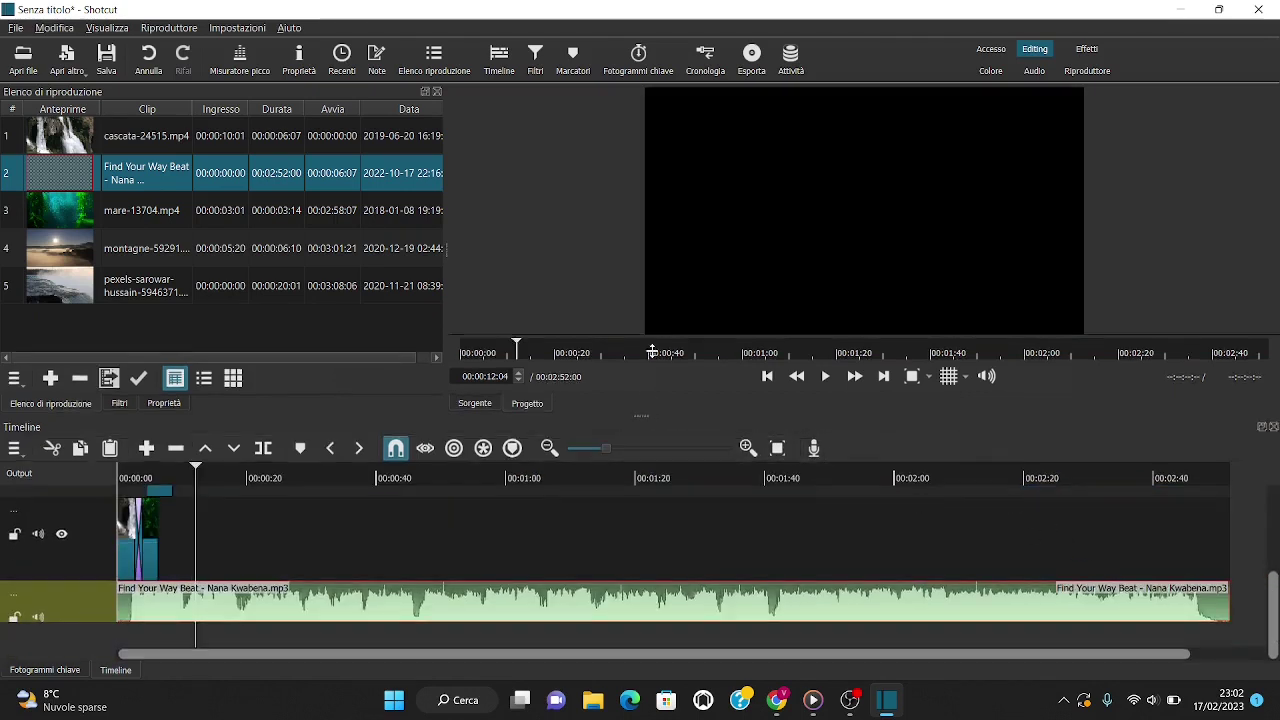
left_click_drag(641, 420, 641, 358)
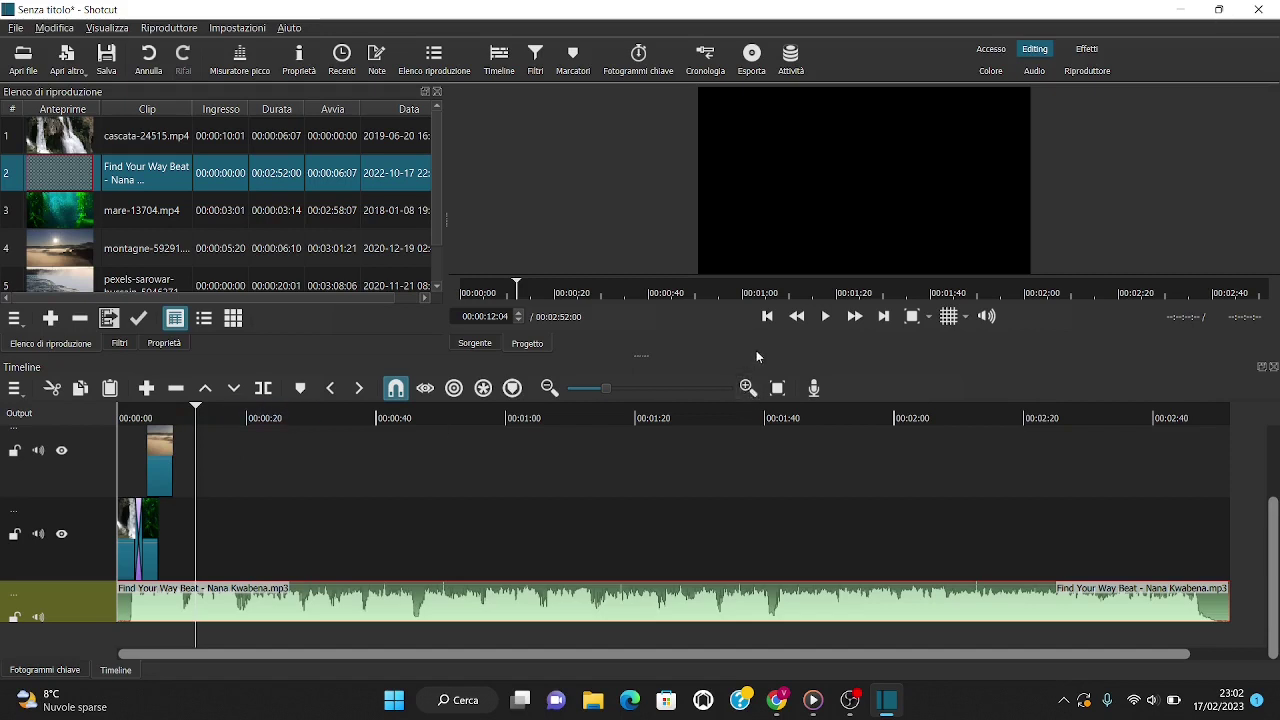
left_click(767, 318)
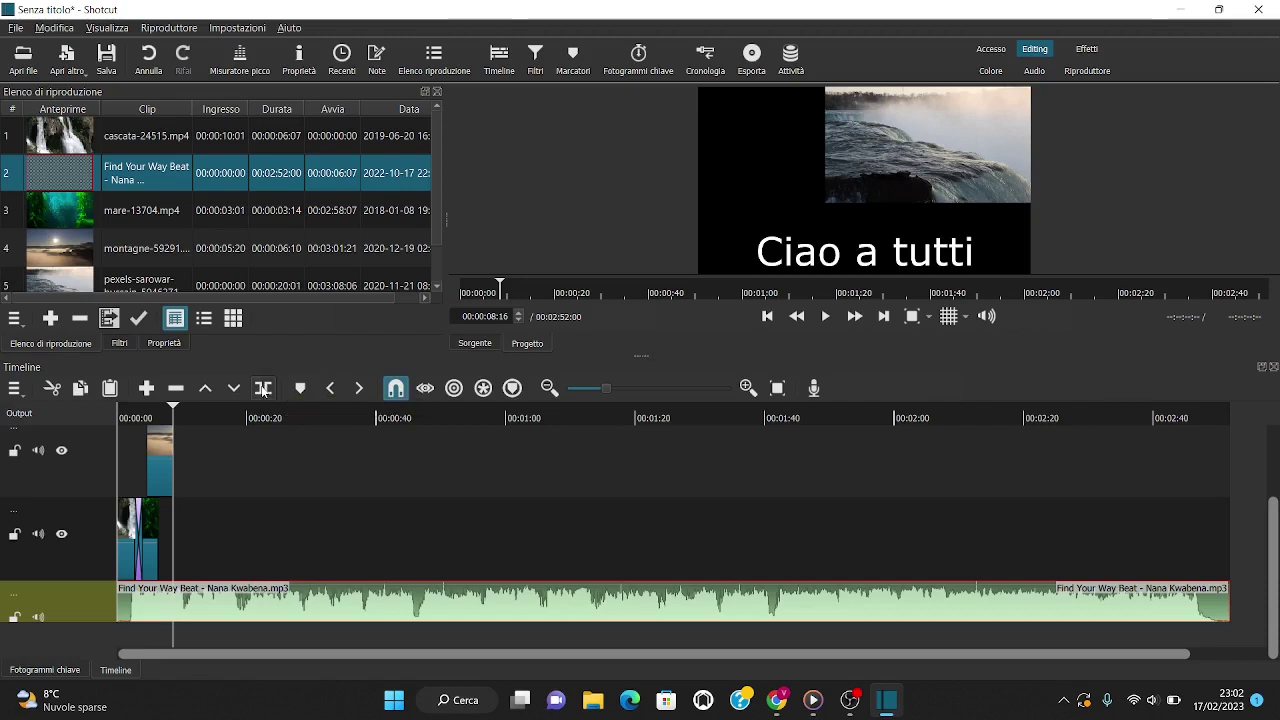
key("s")
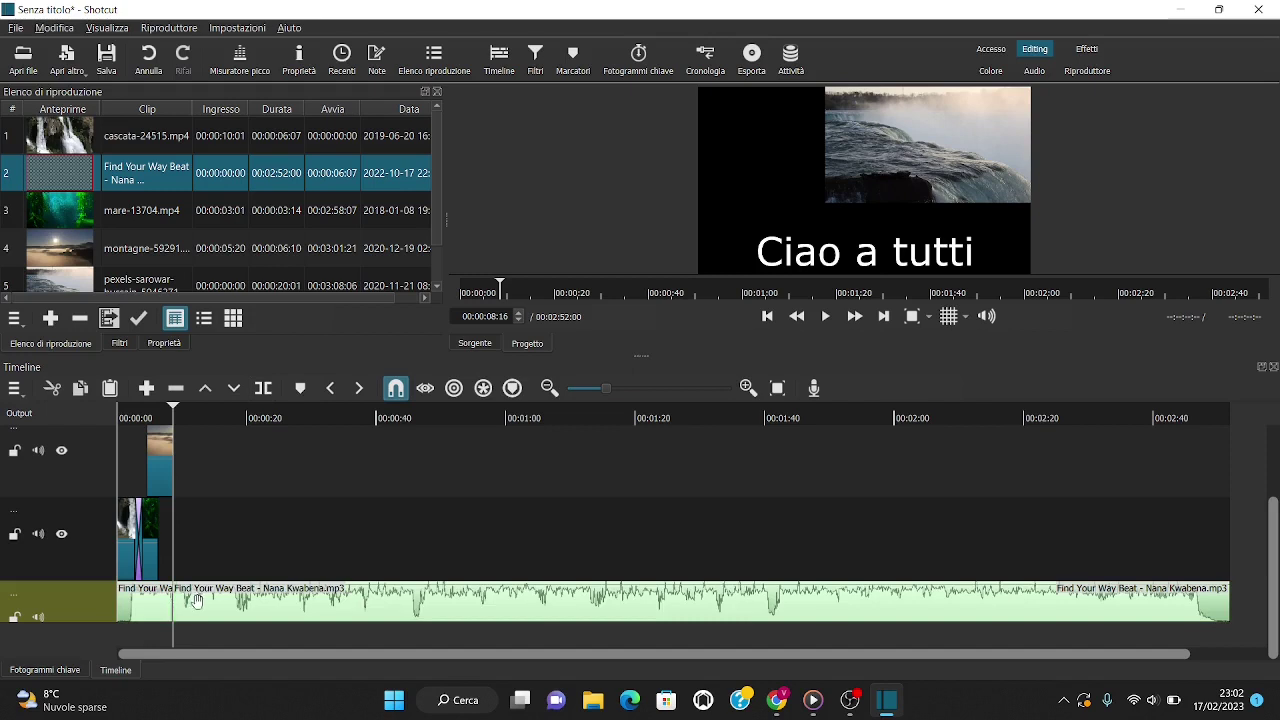
Step: Separate the second part of the split music clip, cut it from the audio track, and fit the timeline zoom to the project
left_click_drag(198, 601, 249, 596)
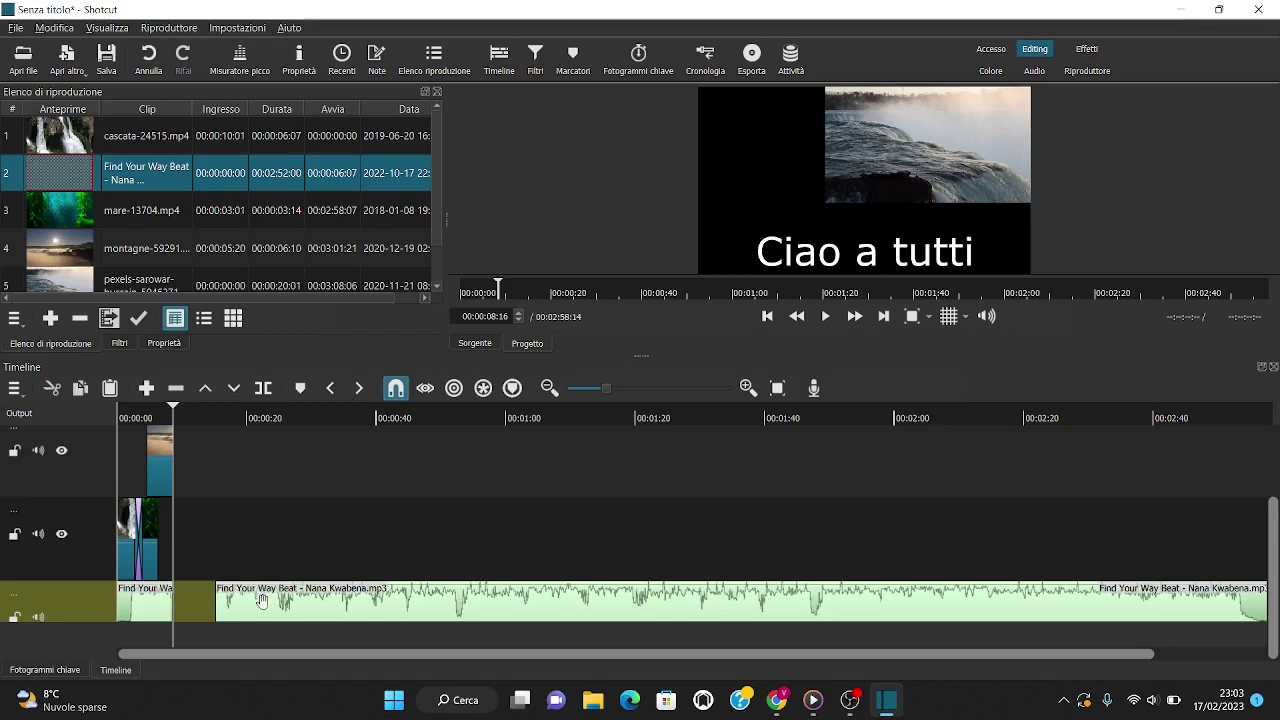
left_click(249, 596)
right_click(263, 600)
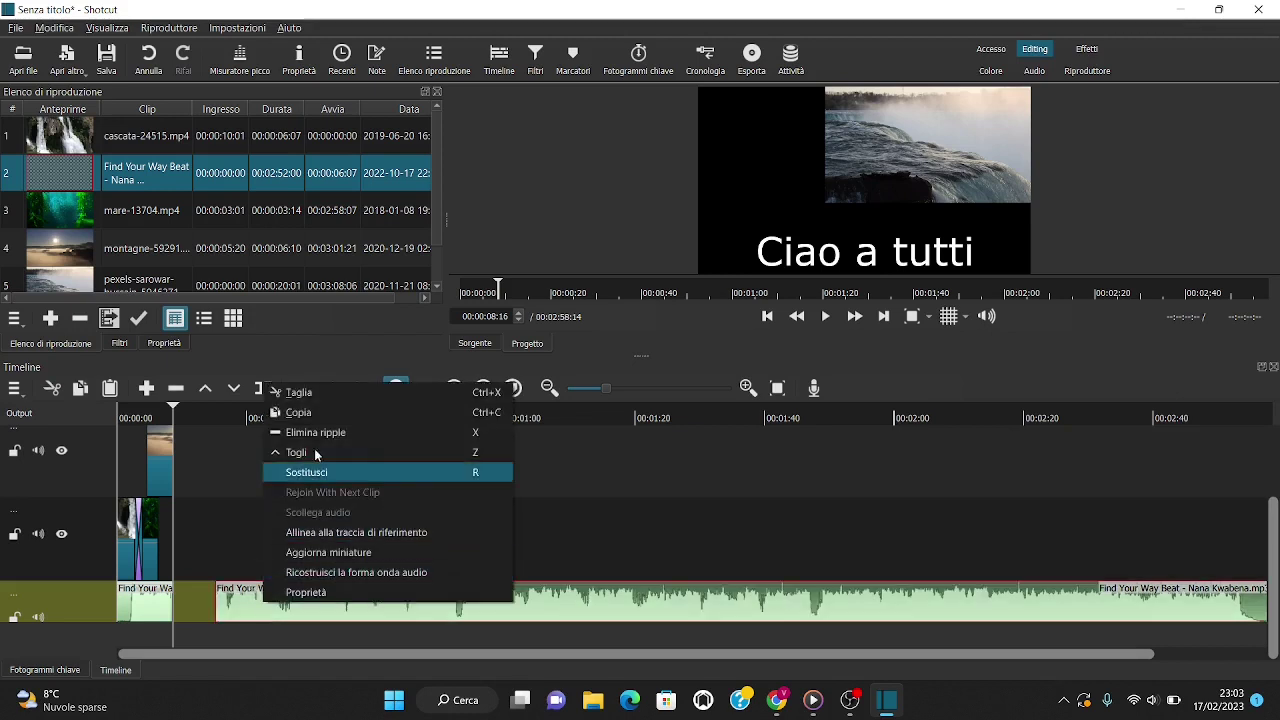
left_click(312, 393)
left_click(790, 390)
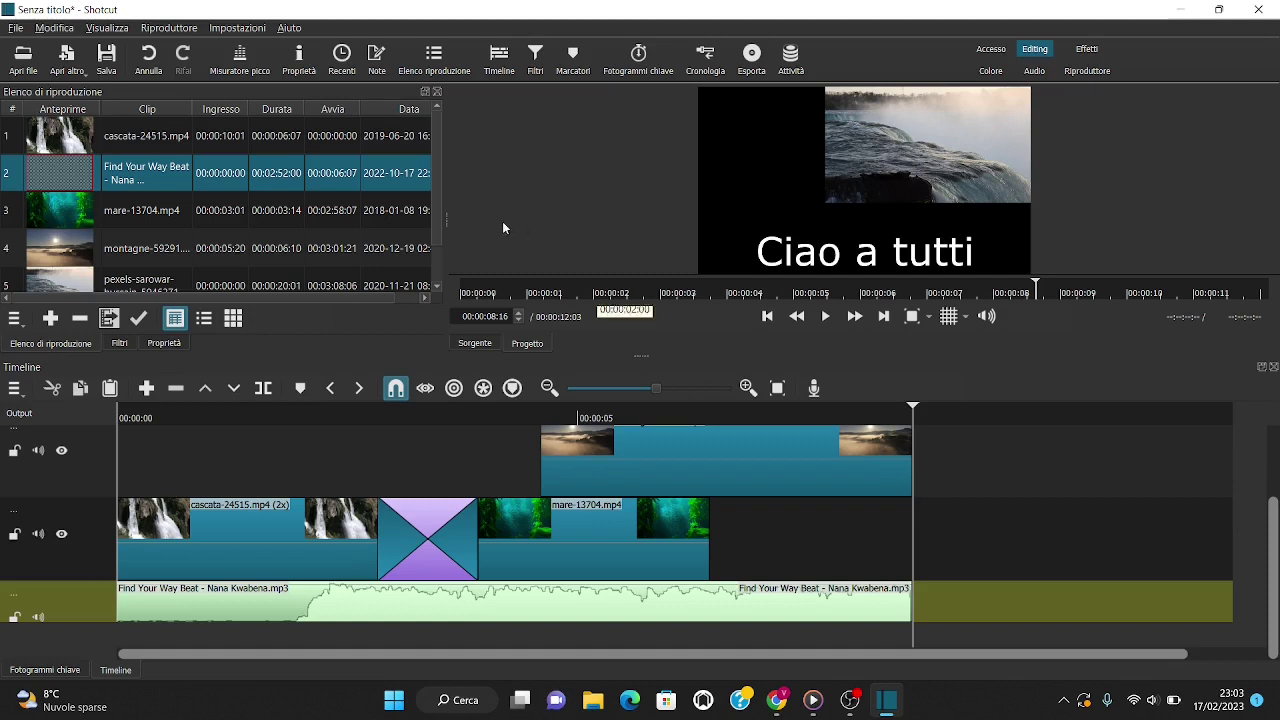
left_click(16, 28)
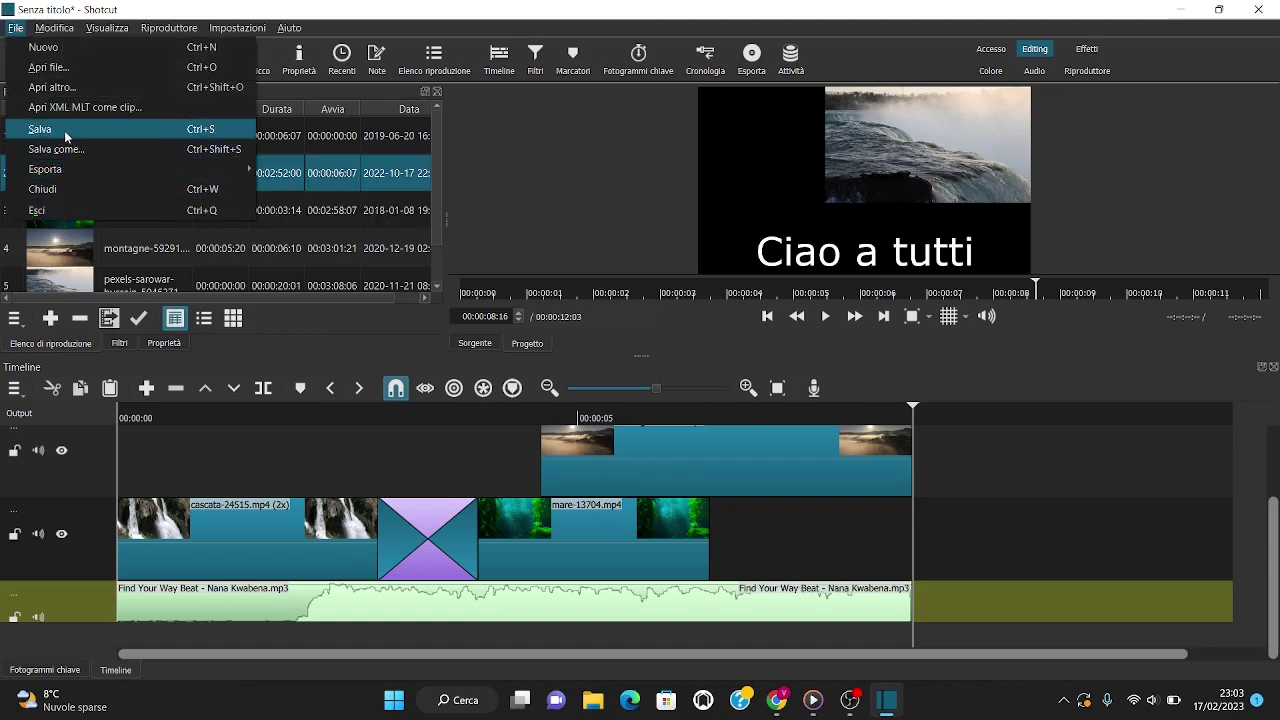
left_click(63, 131)
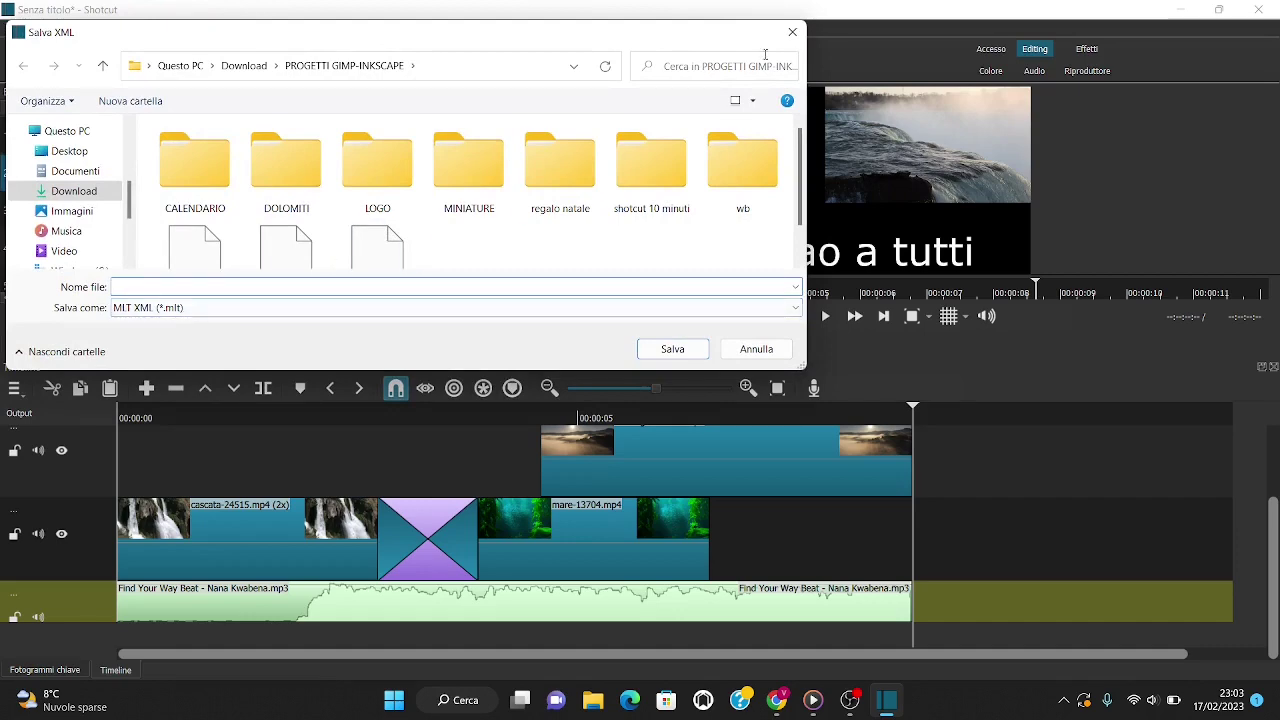
left_click(792, 32)
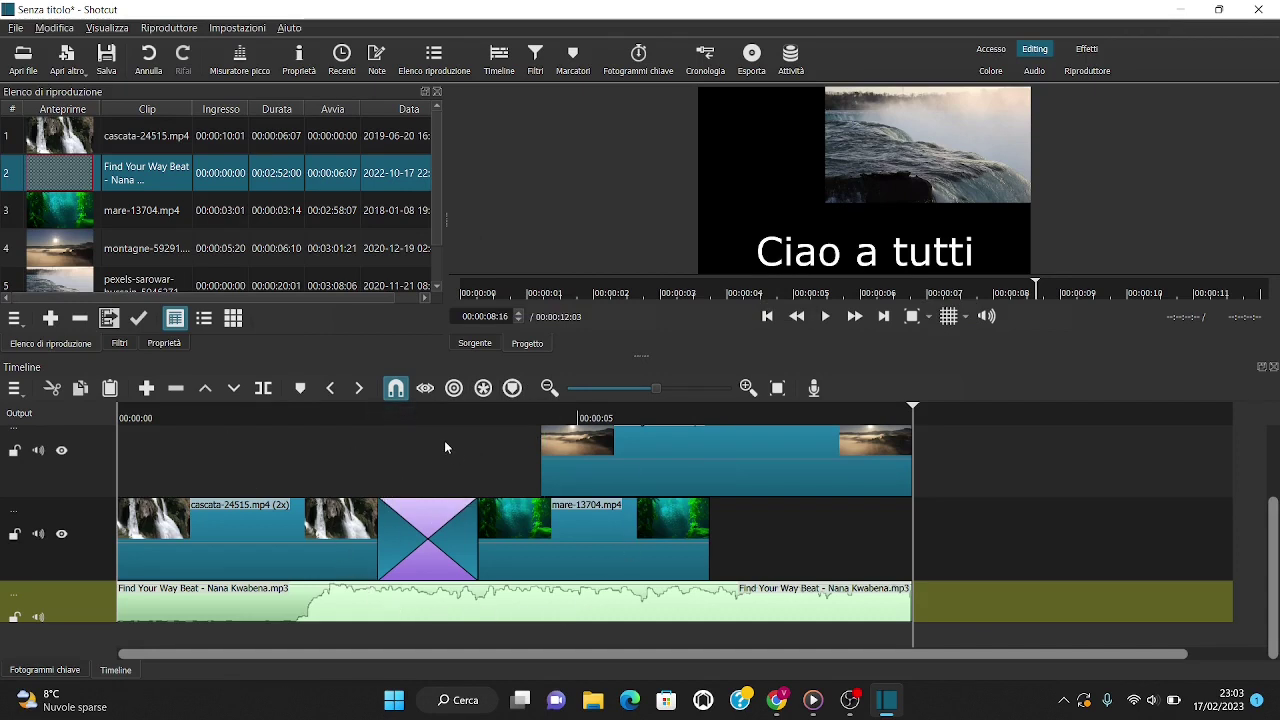
Step: Open the video export settings, keep them docked alongside the playlist, filters and properties, and browse the available export presets
left_click(16, 29)
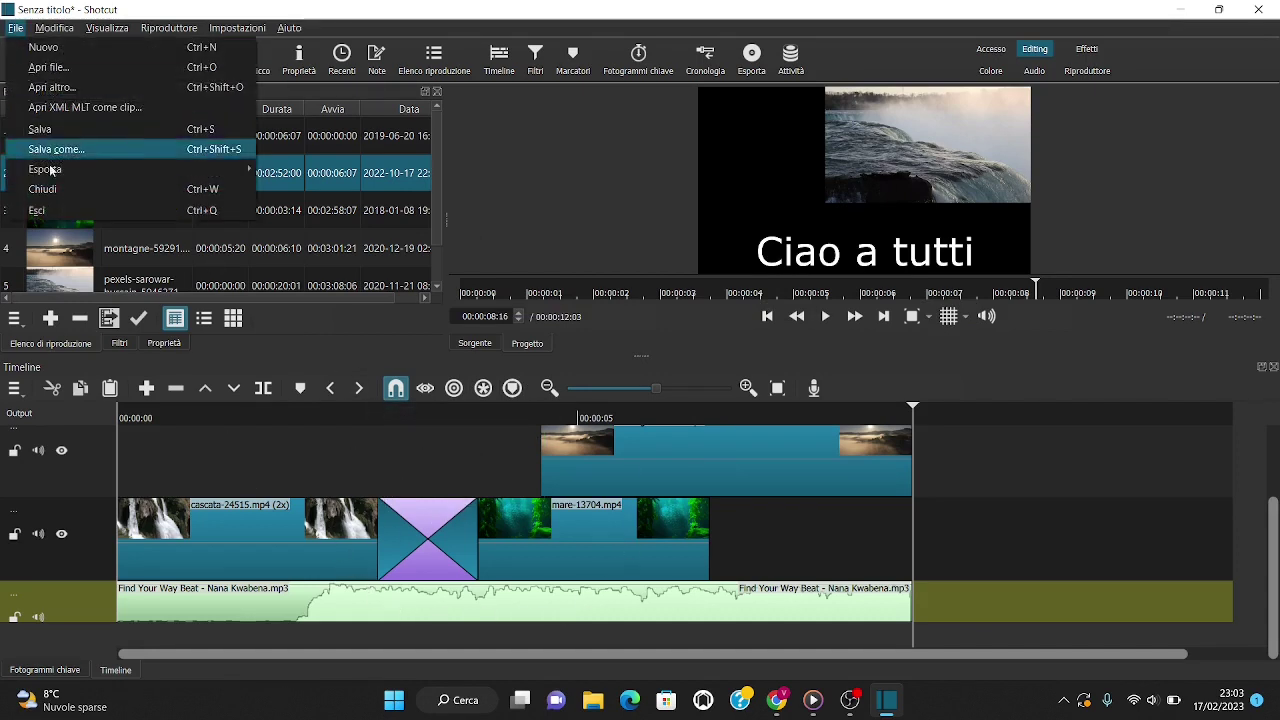
mouse_move(150, 169)
left_click(324, 192)
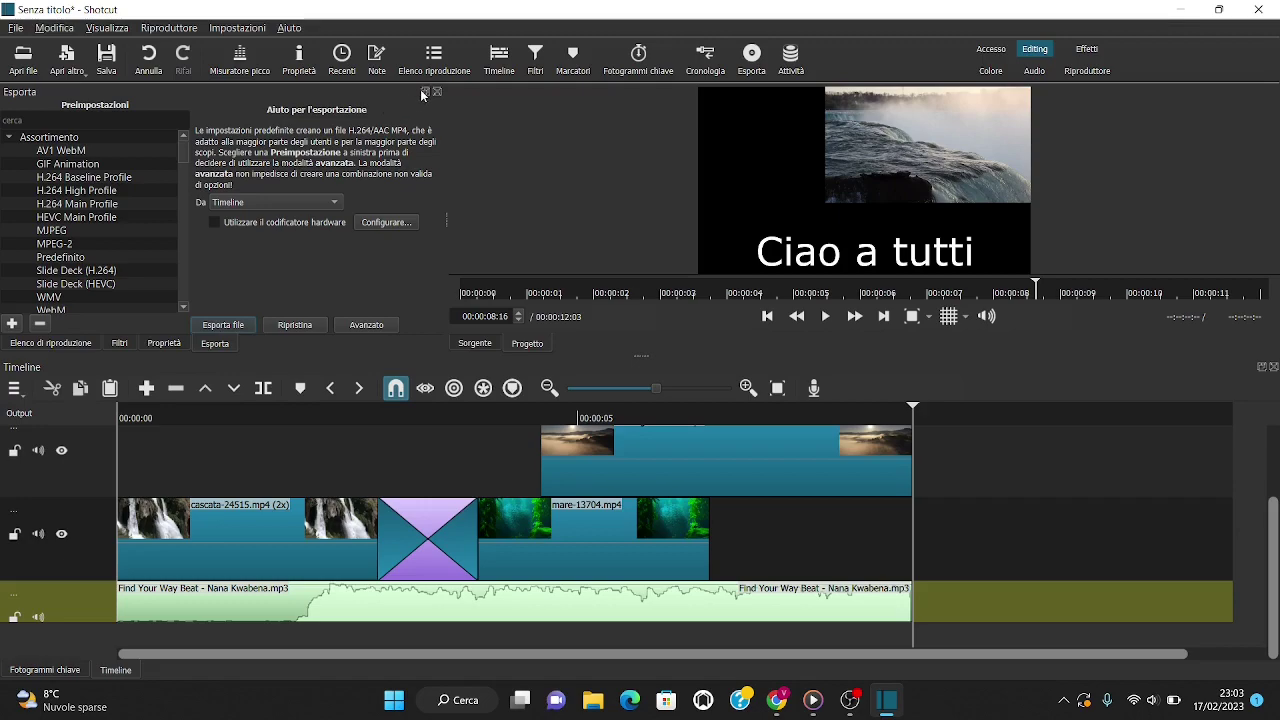
left_click_drag(421, 89, 320, 136)
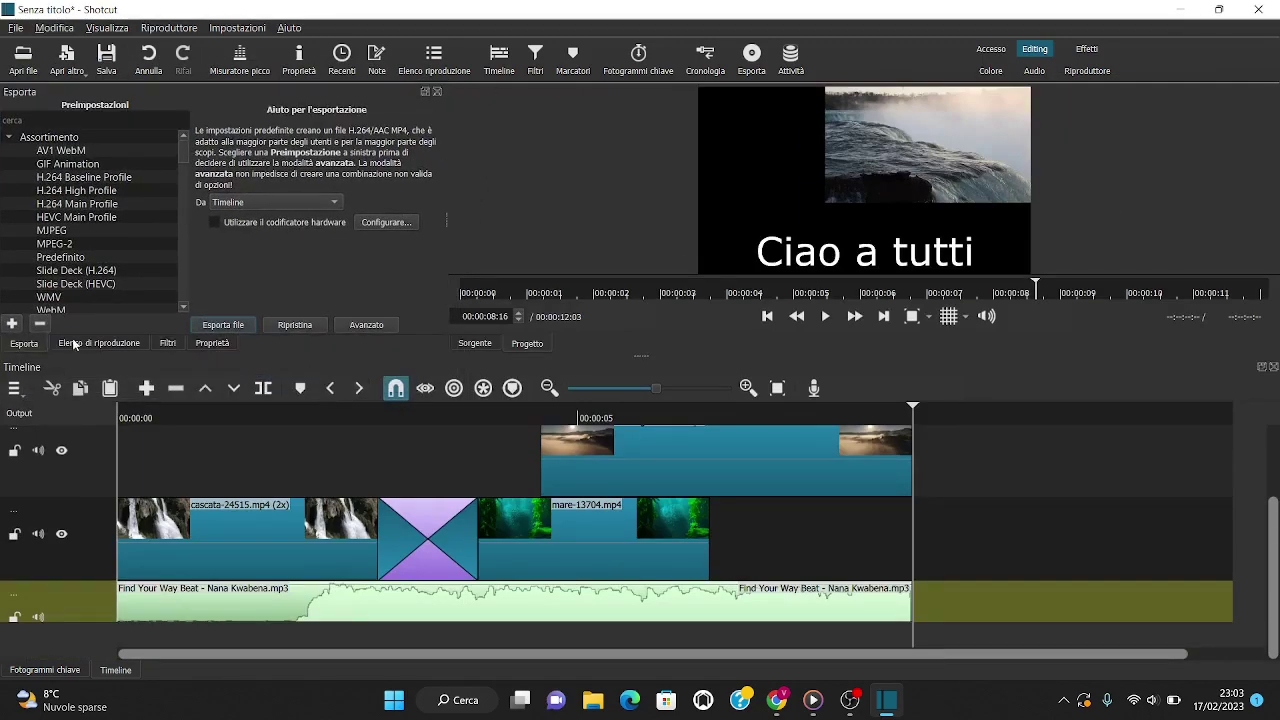
left_click_drag(24, 343, 221, 350)
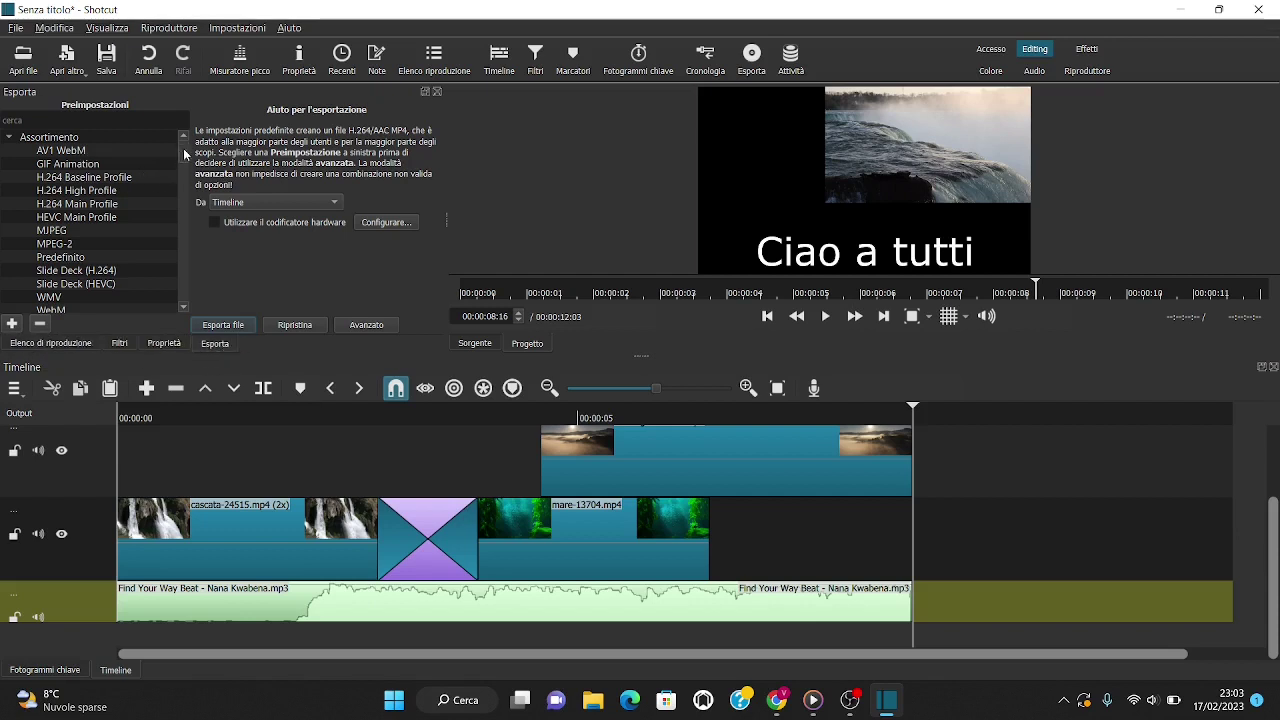
left_click_drag(184, 153, 166, 260)
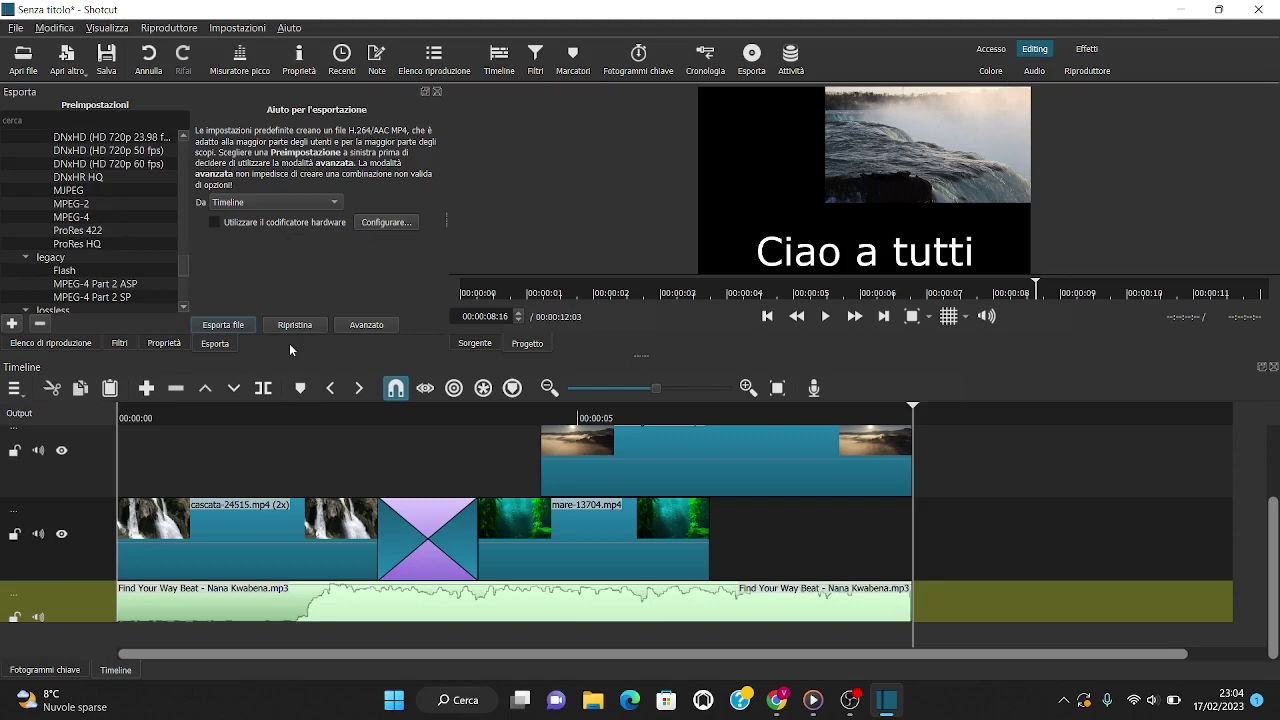
Step: Export the timeline as an mp4 file named "prova shotcut" in the Video folder
left_click(223, 325)
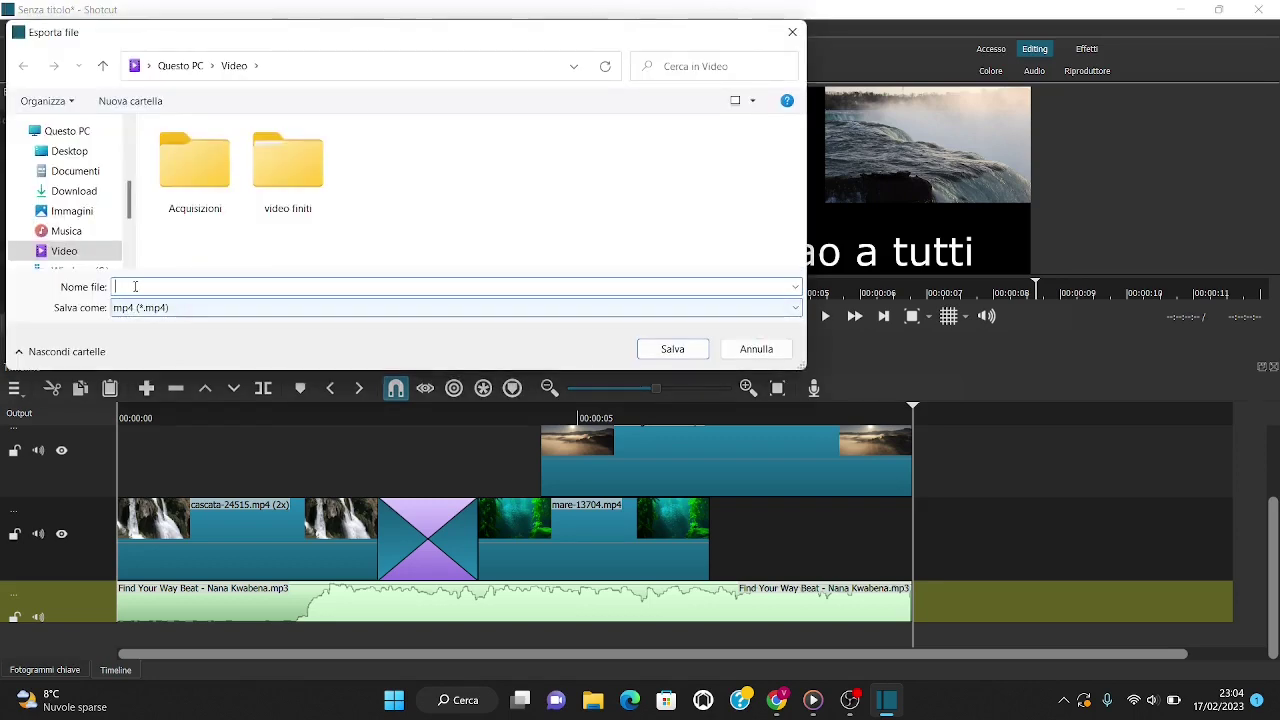
type("pr")
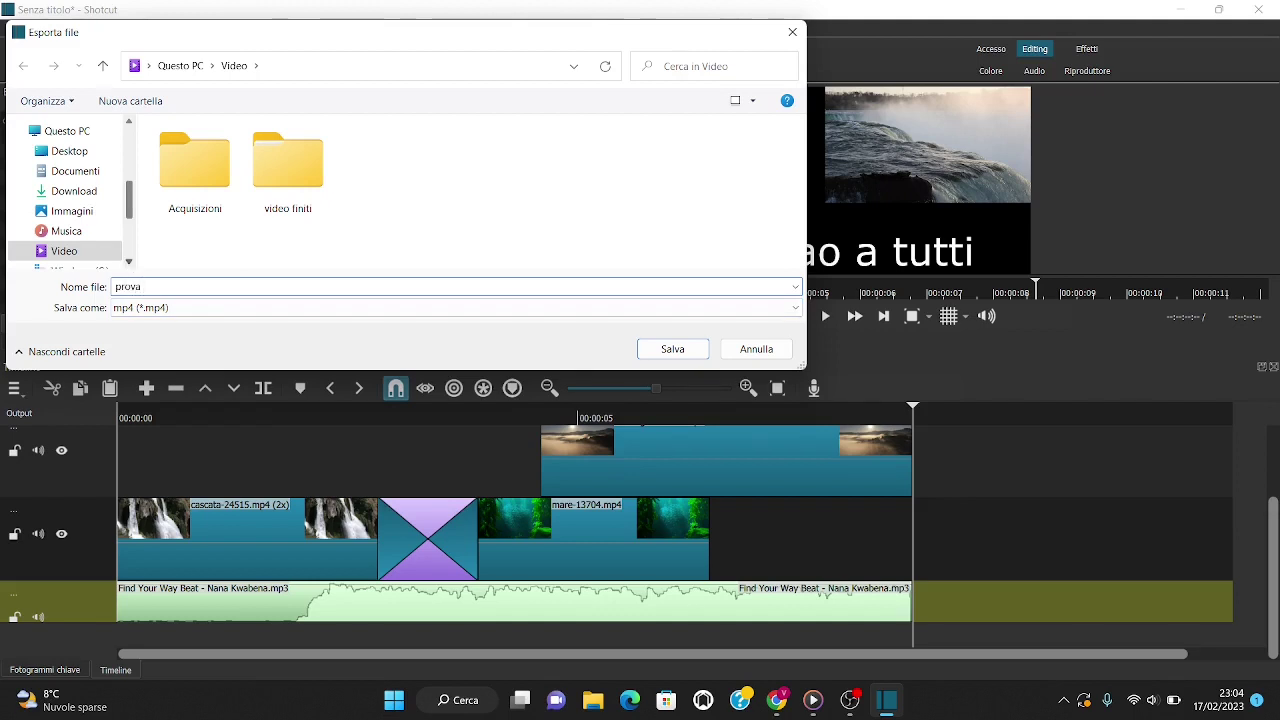
type("ova shotcut")
left_click(672, 349)
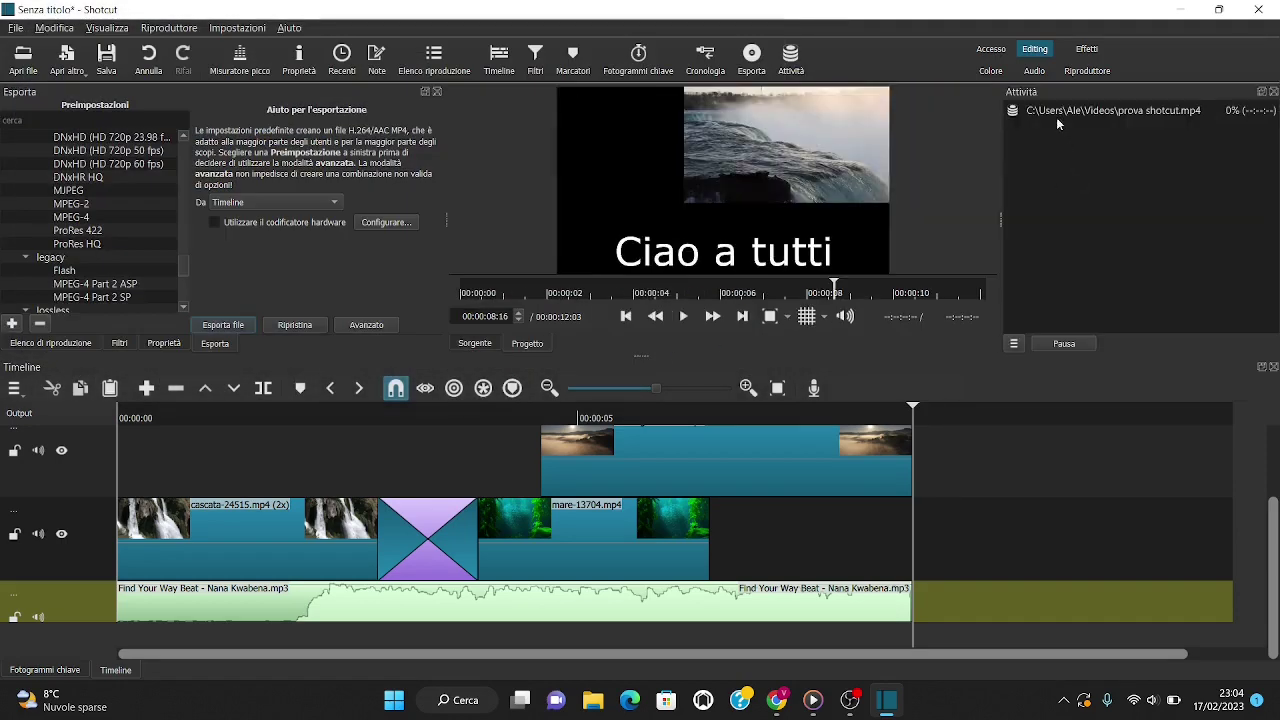